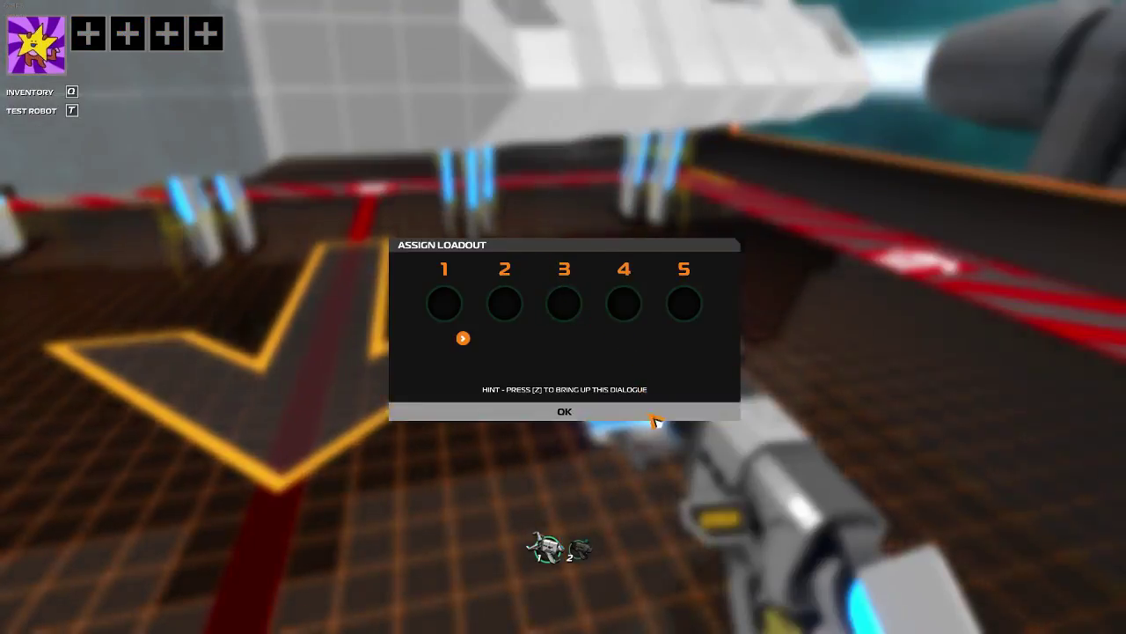
- Dismiss the loadout prompt and place Light Edge slopes beside the helium housing
{"action": "left_click", "coordinate": [652, 417]}
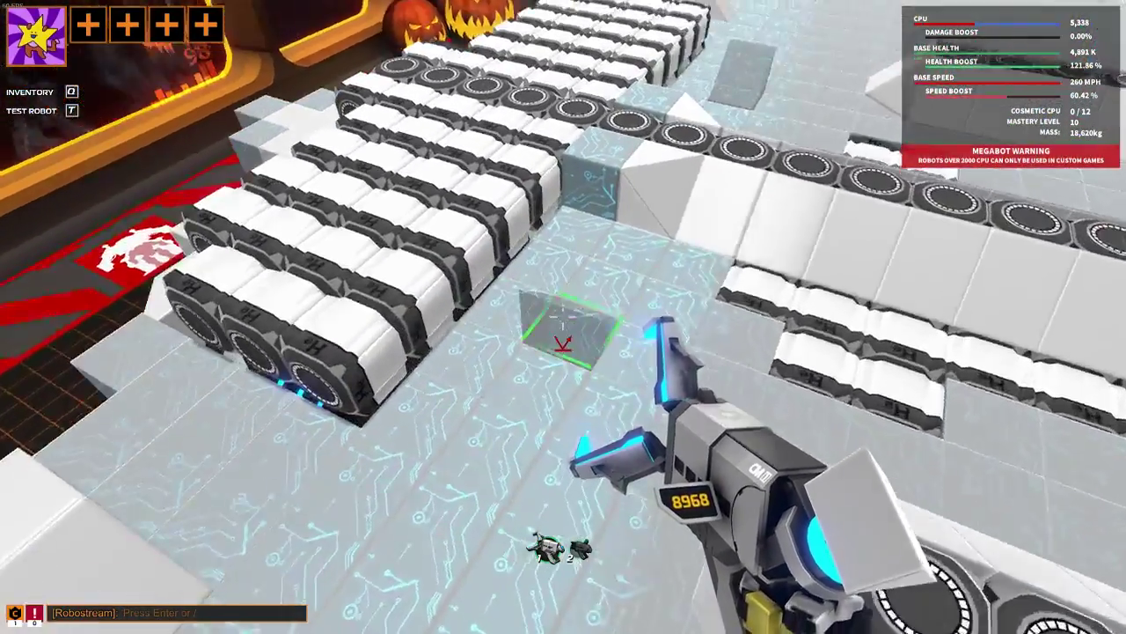
{"action": "key", "text": "q"}
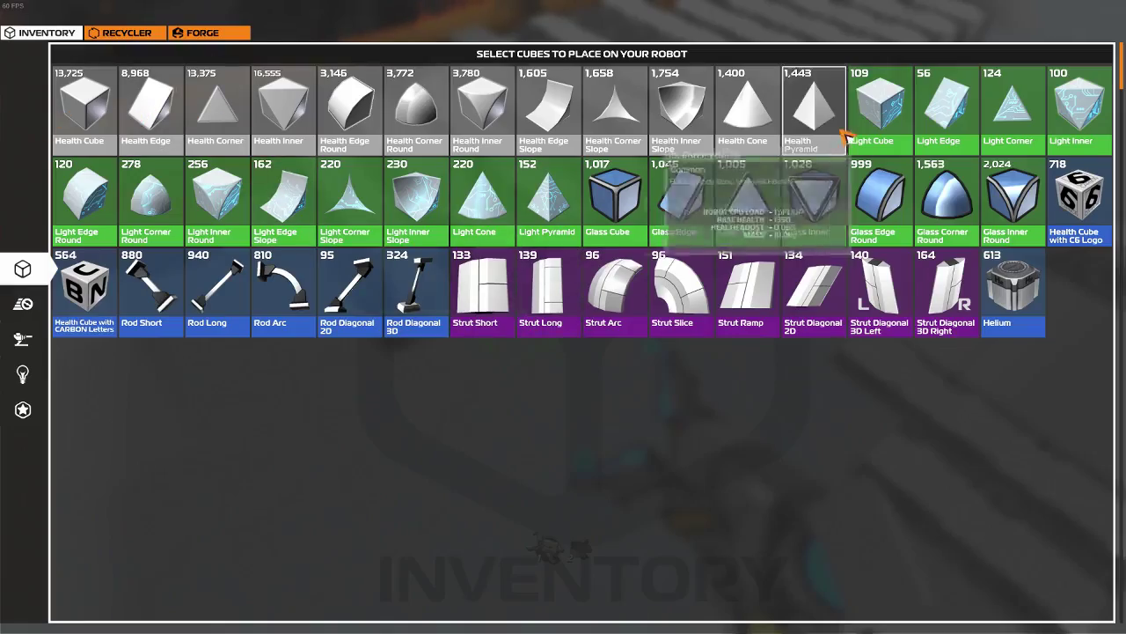
{"action": "left_click", "coordinate": [973, 114]}
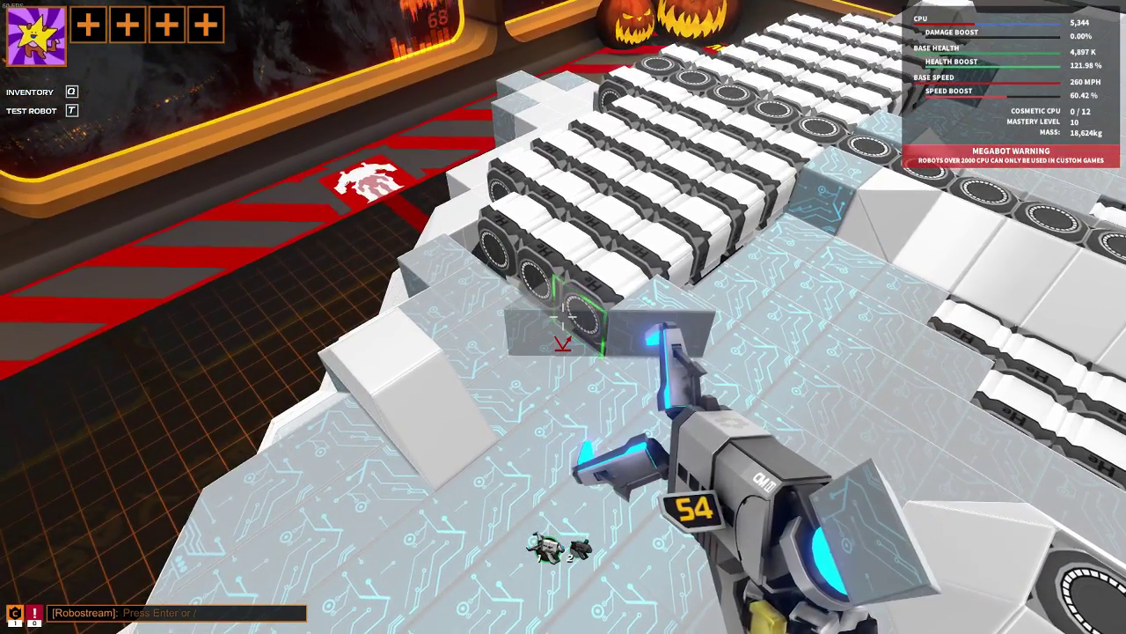
{"action": "left_click", "coordinate": [563, 317]}
{"action": "left_click", "coordinate": [563, 317]}
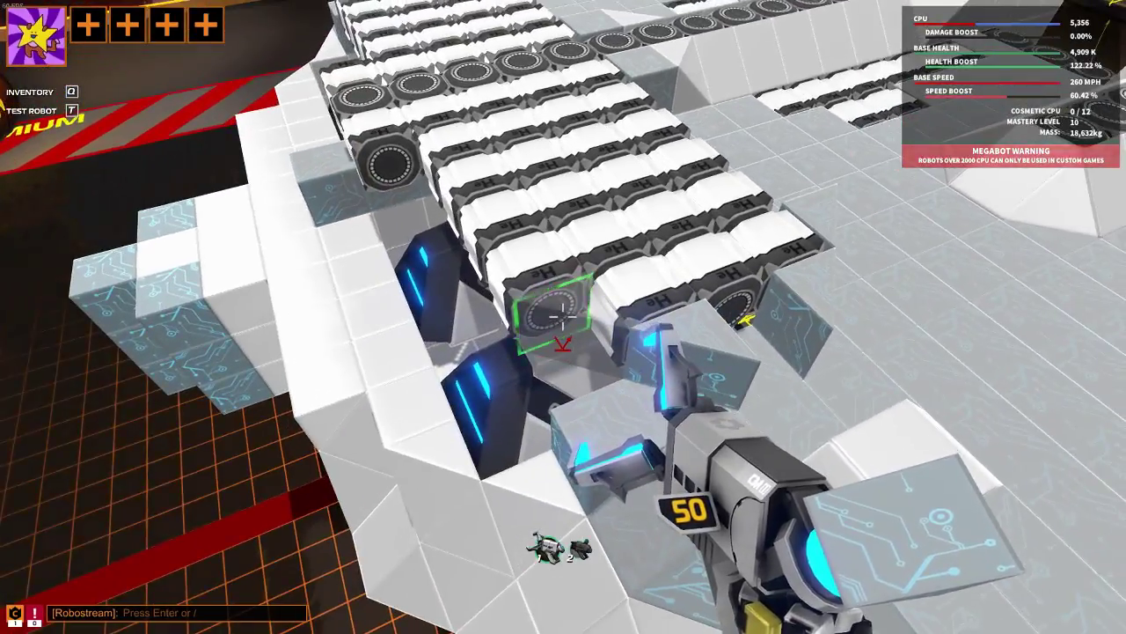
{"action": "left_click", "coordinate": [563, 317]}
- Fill the housing row with helium cubes and slope its edge and corner with edge blocks
{"action": "key", "text": "2"}
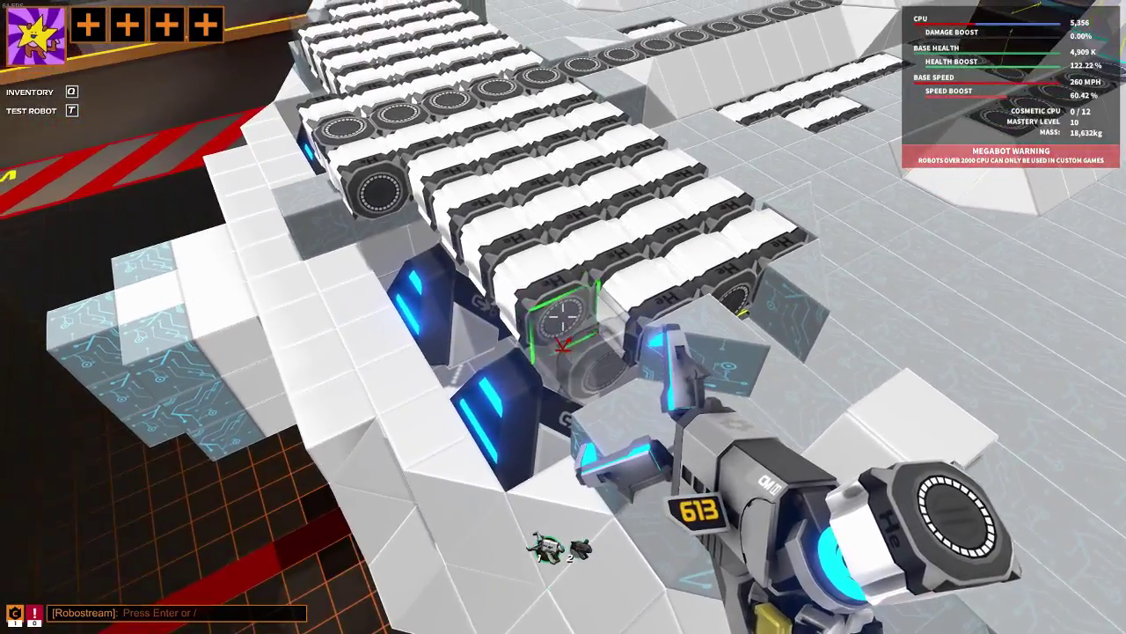
{"action": "left_click", "coordinate": [563, 317]}
{"action": "left_click", "coordinate": [563, 317]}
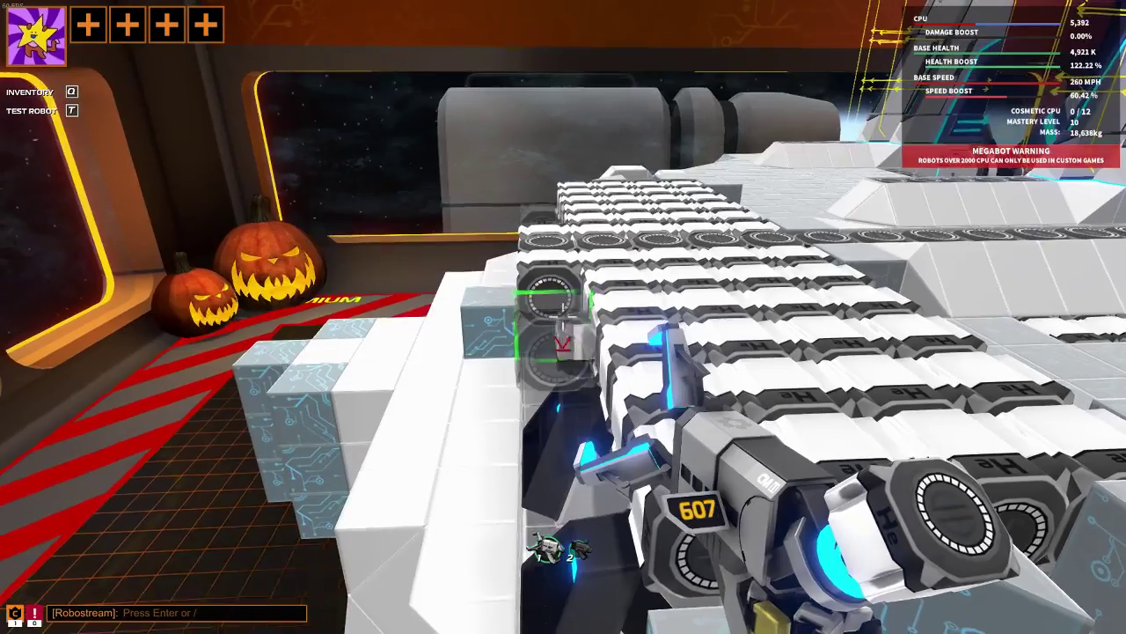
{"action": "left_click", "coordinate": [563, 317]}
{"action": "left_click", "coordinate": [564, 317]}
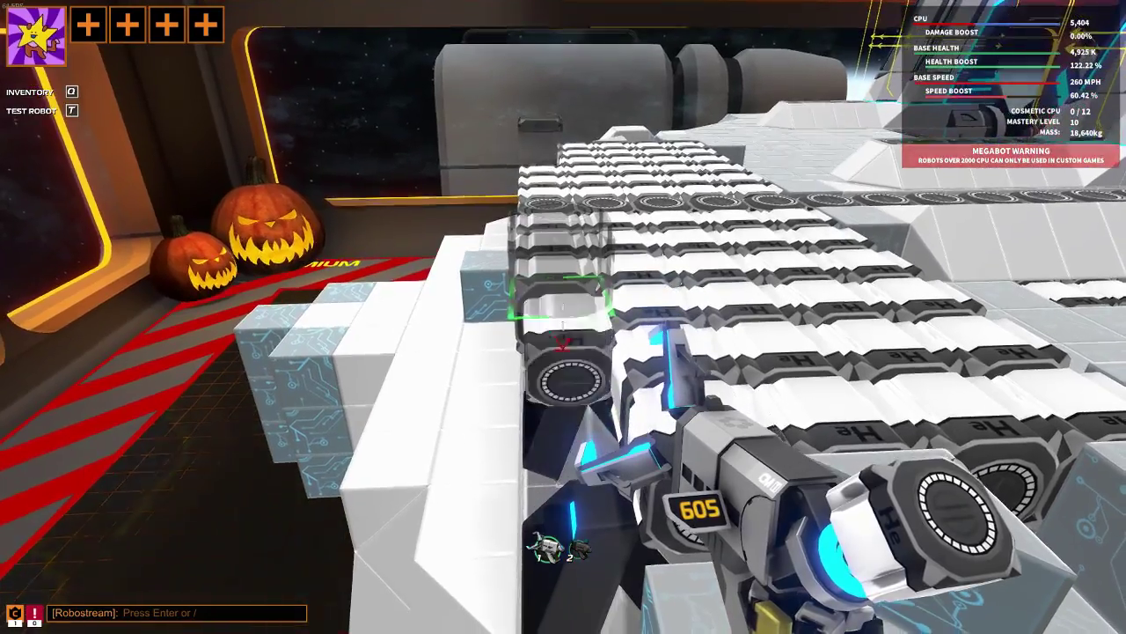
{"action": "left_click", "coordinate": [563, 316]}
{"action": "left_click", "coordinate": [563, 317]}
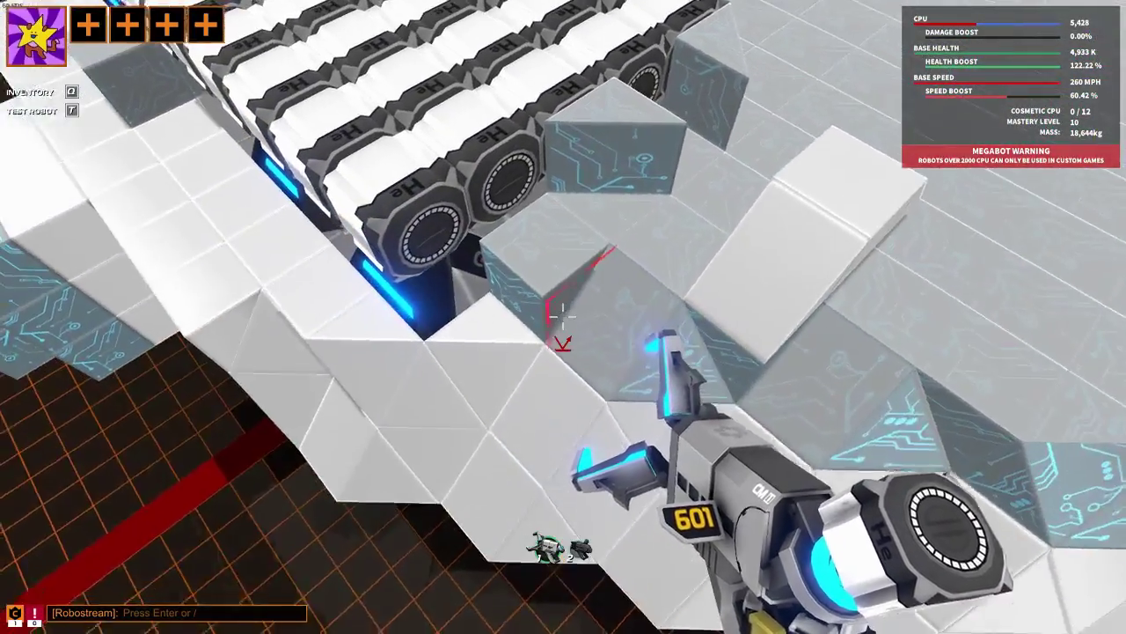
{"action": "key", "text": "1"}
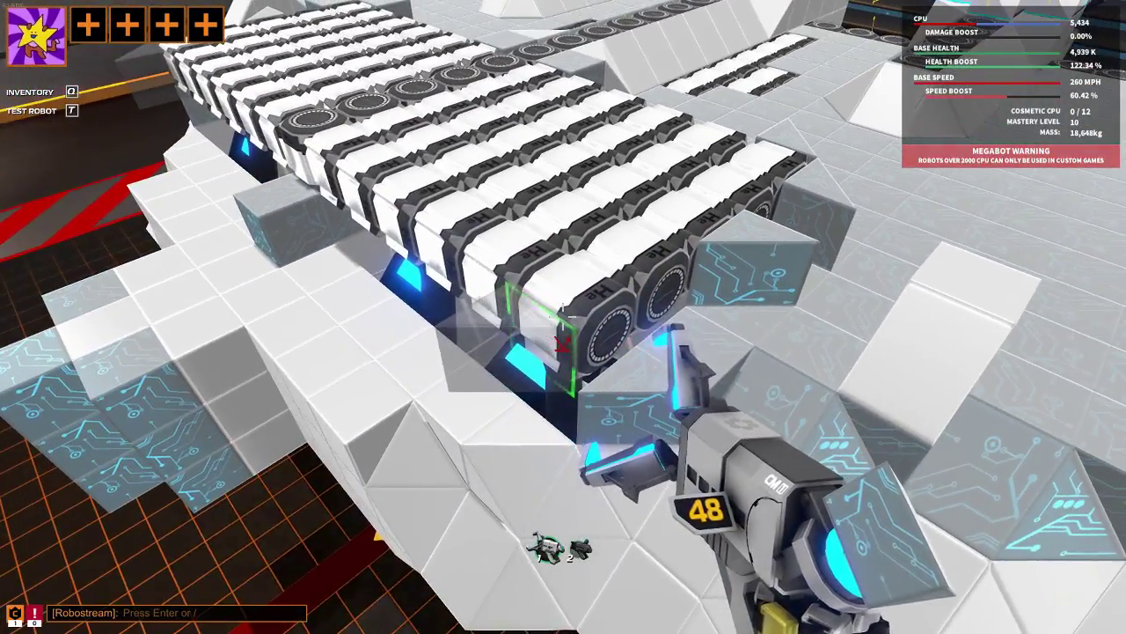
{"action": "left_click", "coordinate": [563, 317]}
{"action": "left_click", "coordinate": [563, 317]}
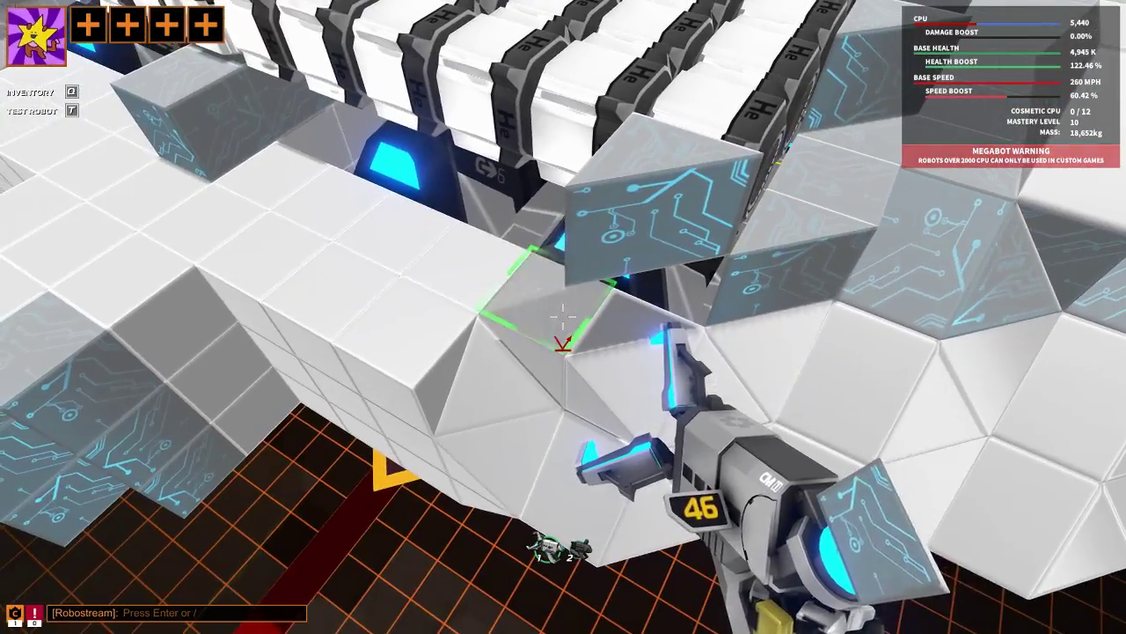
{"action": "left_click", "coordinate": [563, 317]}
{"action": "left_click", "coordinate": [563, 317]}
{"action": "key", "text": "1"}
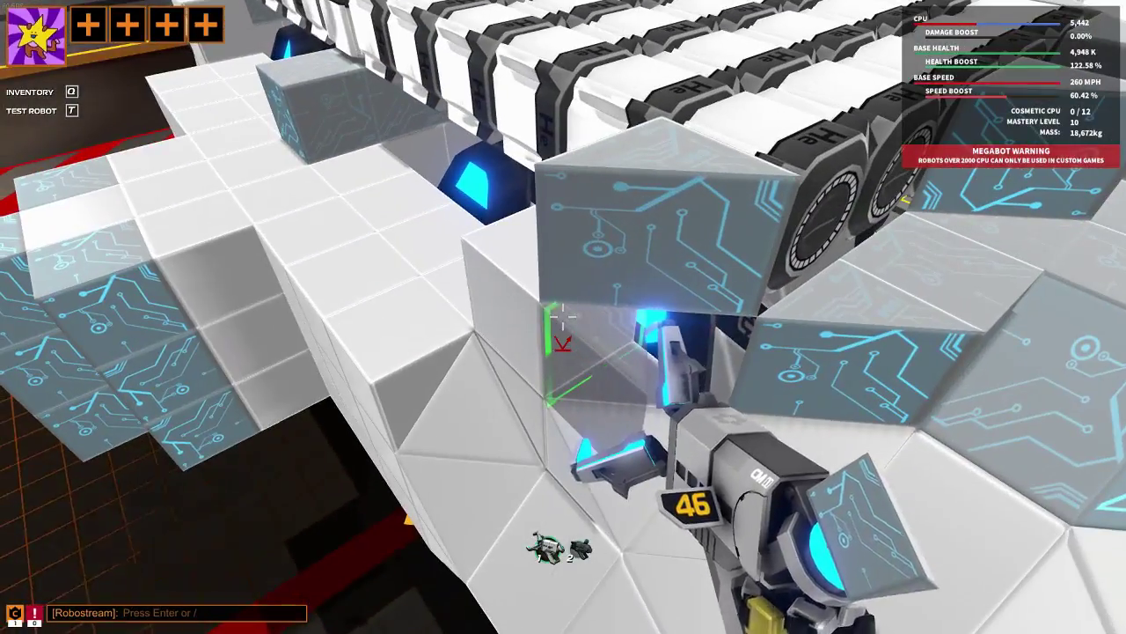
{"action": "left_click", "coordinate": [563, 316]}
{"action": "left_click", "coordinate": [563, 317]}
- Fill the front housing gaps with helium cubes
{"action": "key", "text": "2"}
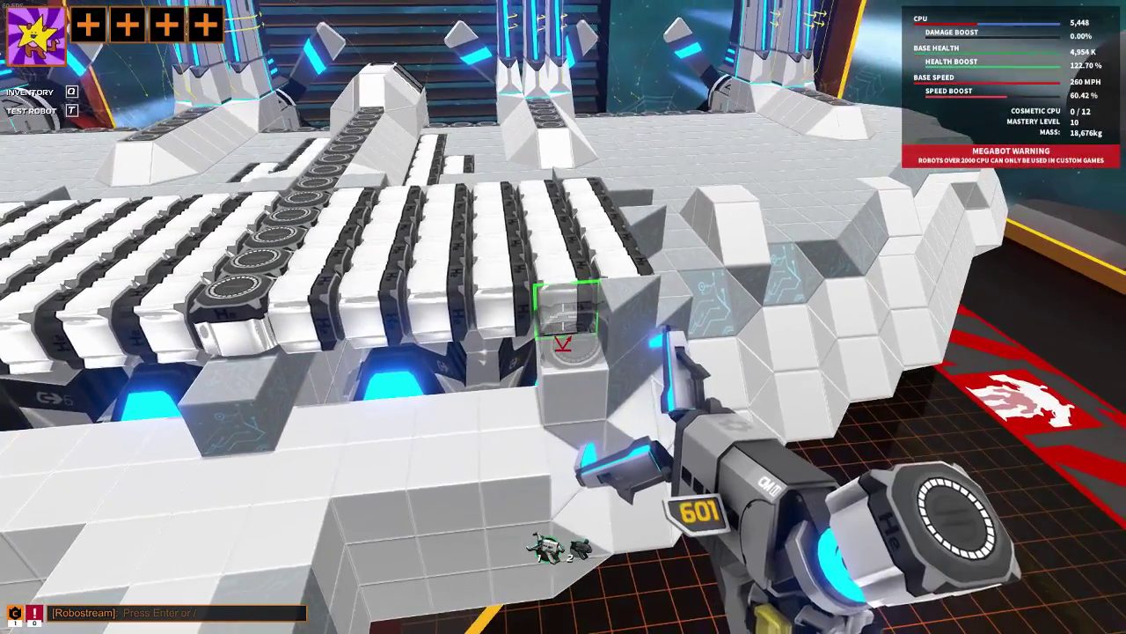
{"action": "left_click", "coordinate": [563, 317]}
{"action": "left_click", "coordinate": [563, 317]}
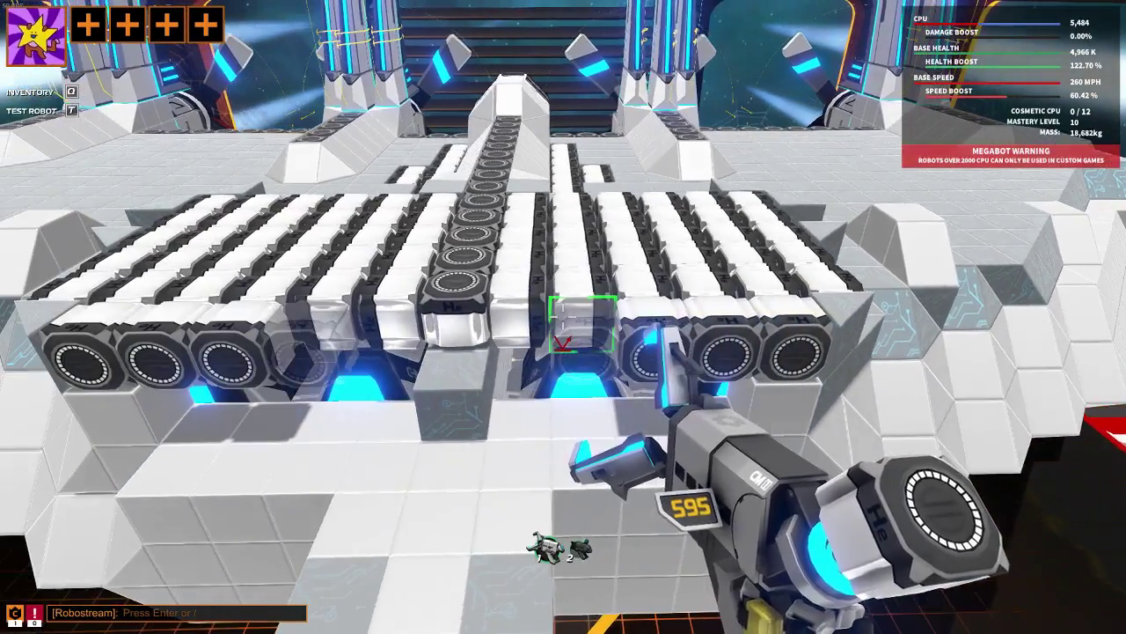
{"action": "left_click", "coordinate": [563, 317]}
{"action": "left_click", "coordinate": [564, 317]}
{"action": "left_click", "coordinate": [563, 317]}
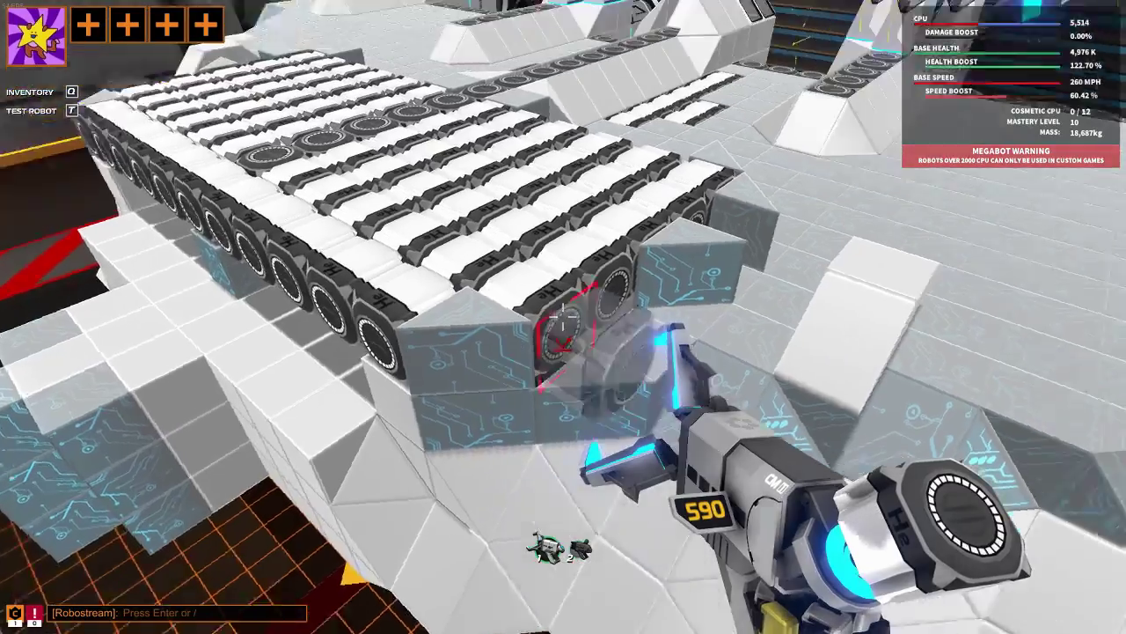
{"action": "key", "text": "q"}
{"action": "key", "text": "q"}
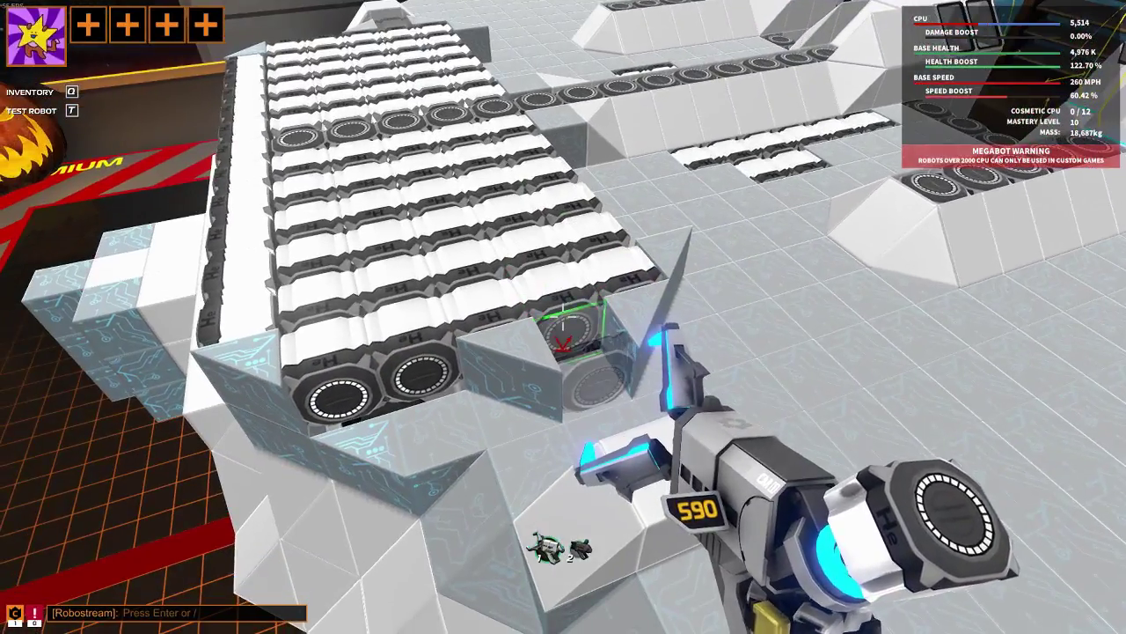
{"action": "left_click", "coordinate": [563, 317]}
{"action": "left_click", "coordinate": [563, 317]}
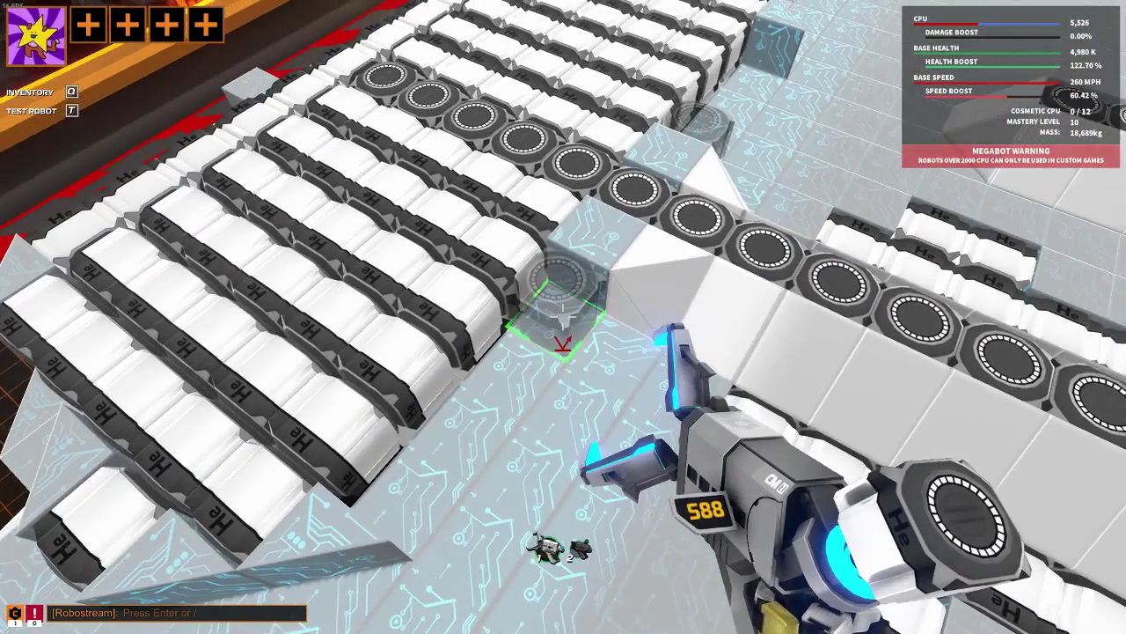
{"action": "left_click", "coordinate": [563, 317]}
{"action": "left_click", "coordinate": [564, 317]}
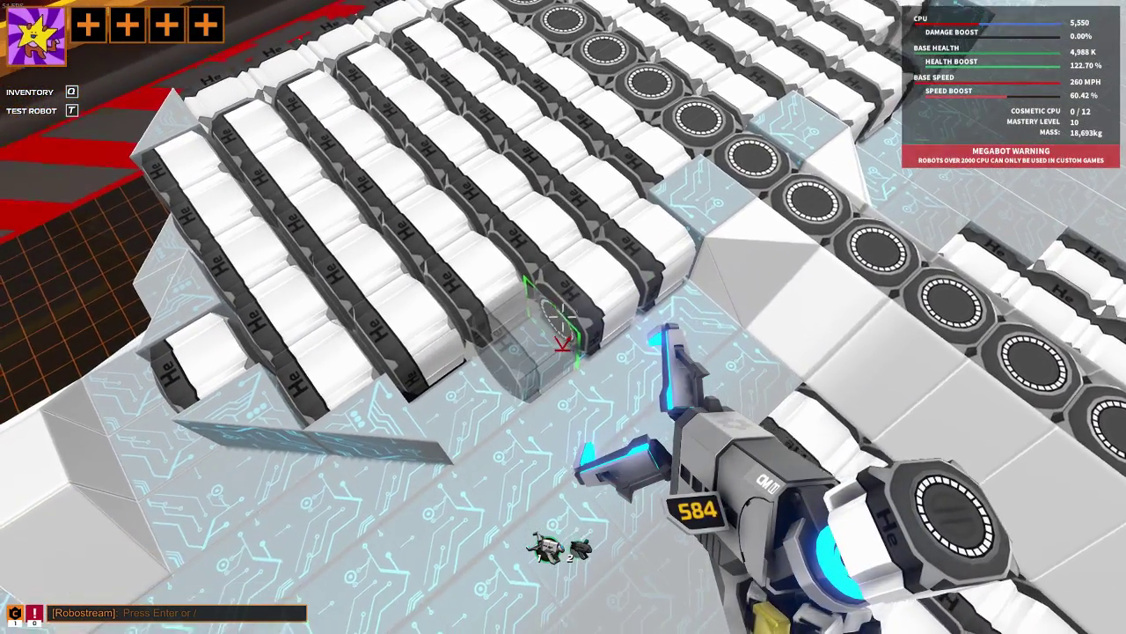
{"action": "left_click", "coordinate": [563, 316]}
{"action": "left_click", "coordinate": [564, 317]}
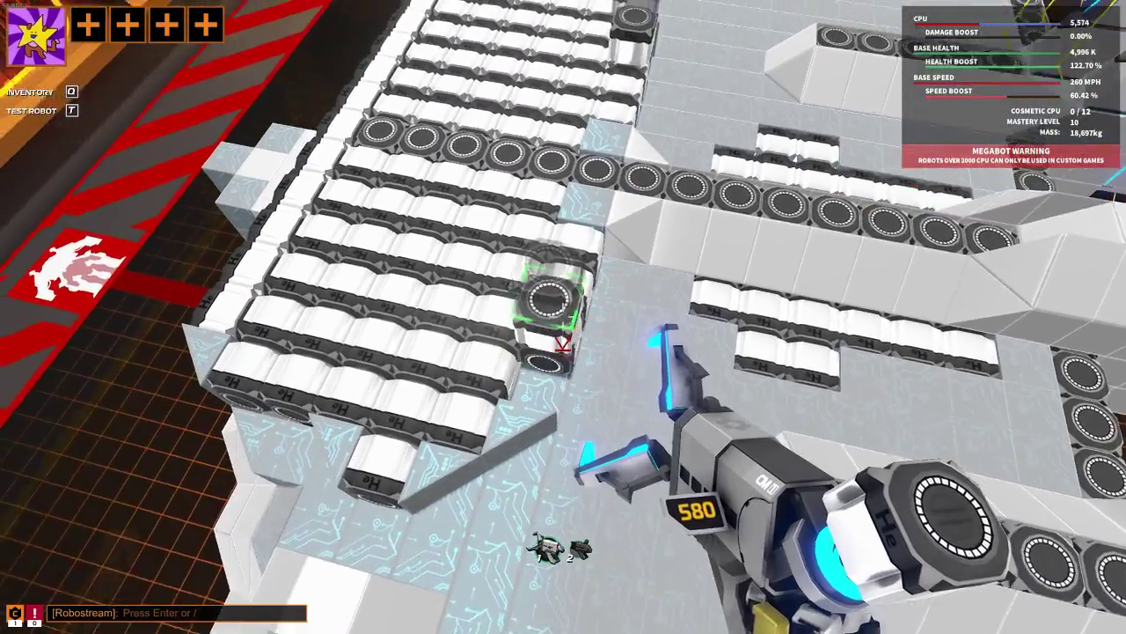
{"action": "right_click", "coordinate": [564, 344]}
{"action": "left_click", "coordinate": [563, 343]}
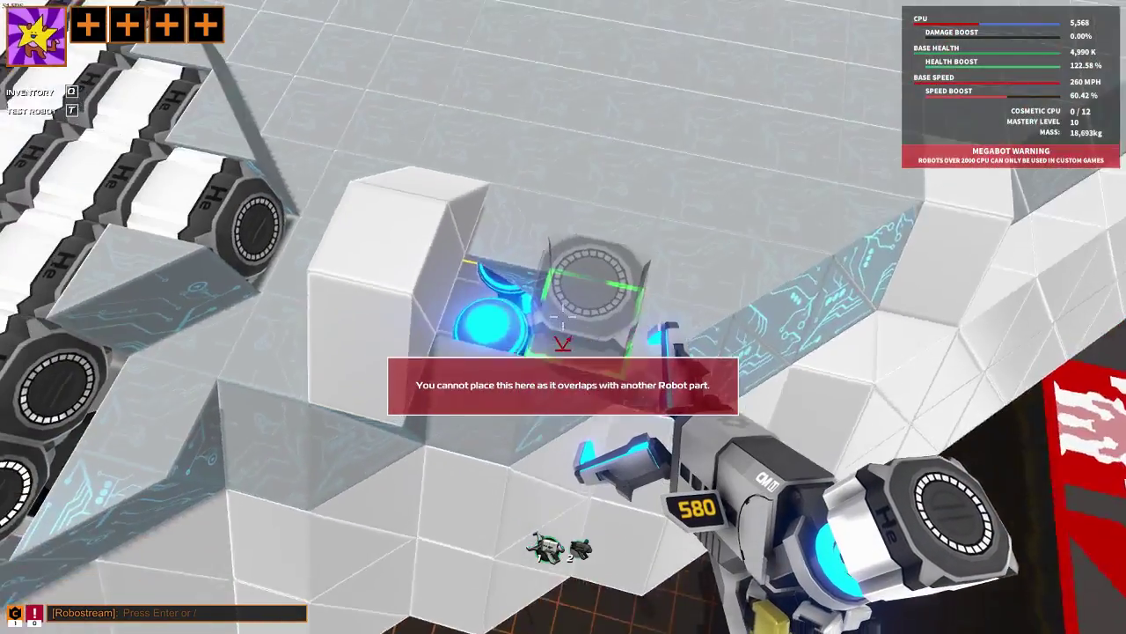
{"action": "key", "text": "2"}
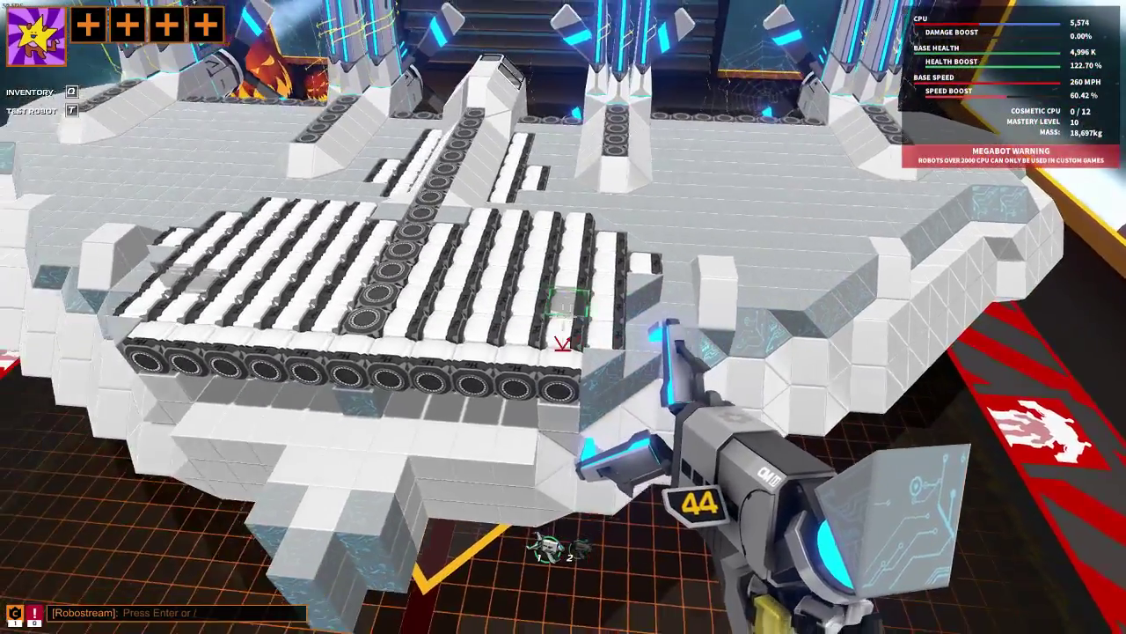
- Place helium cubes under the front edge and plain cubes along it
{"action": "key", "text": "2"}
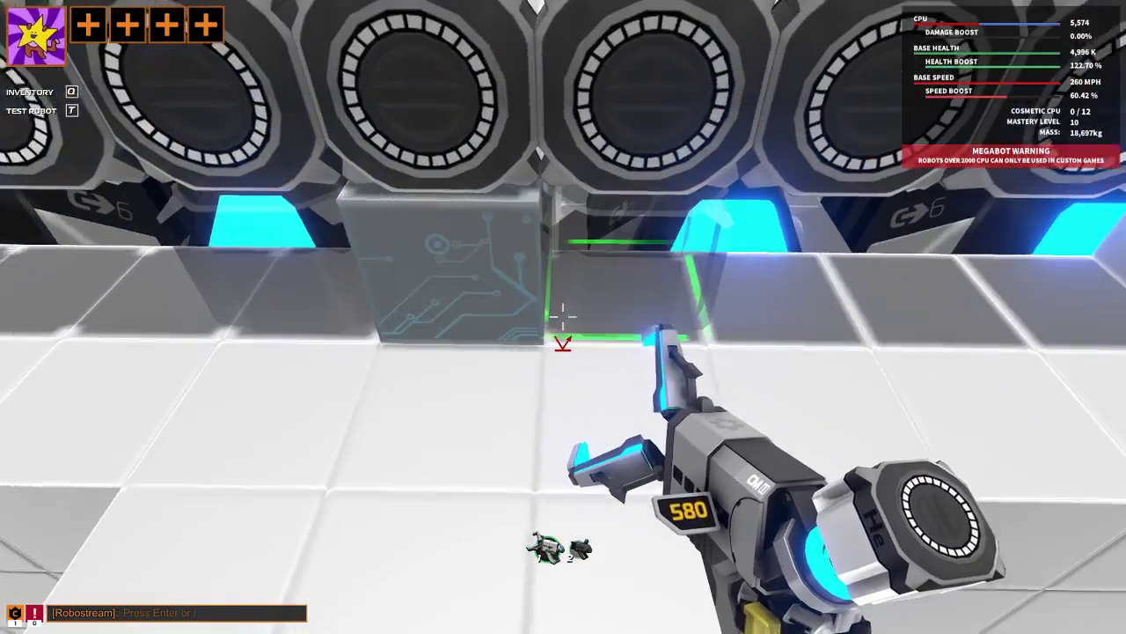
{"action": "left_click", "coordinate": [563, 317]}
{"action": "left_click", "coordinate": [563, 317]}
{"action": "left_click", "coordinate": [563, 316]}
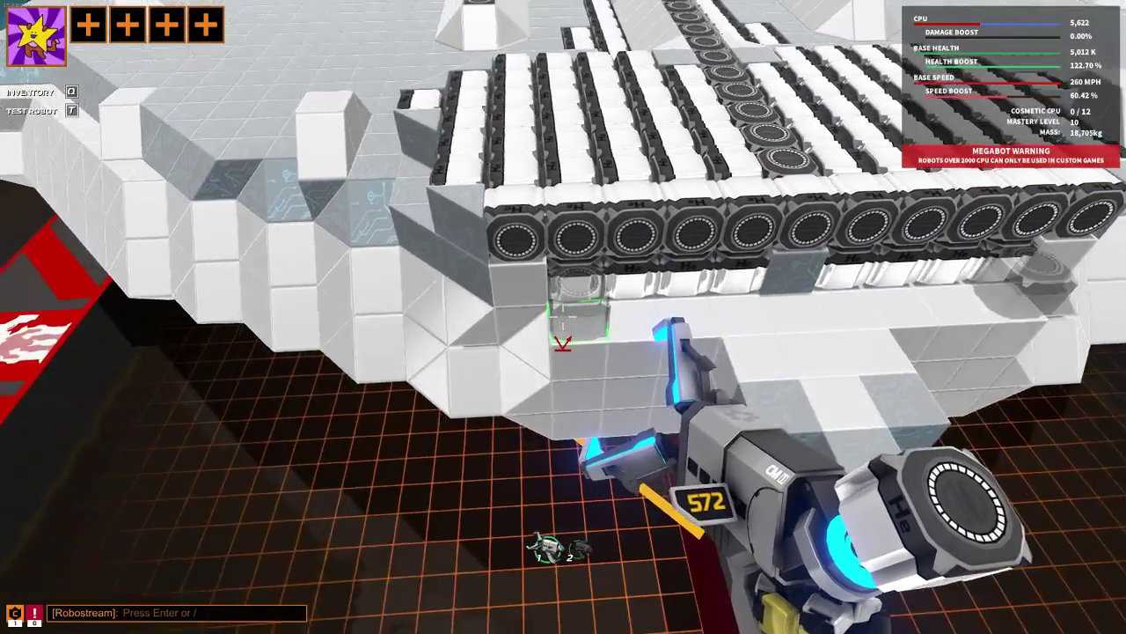
{"action": "key", "text": "1"}
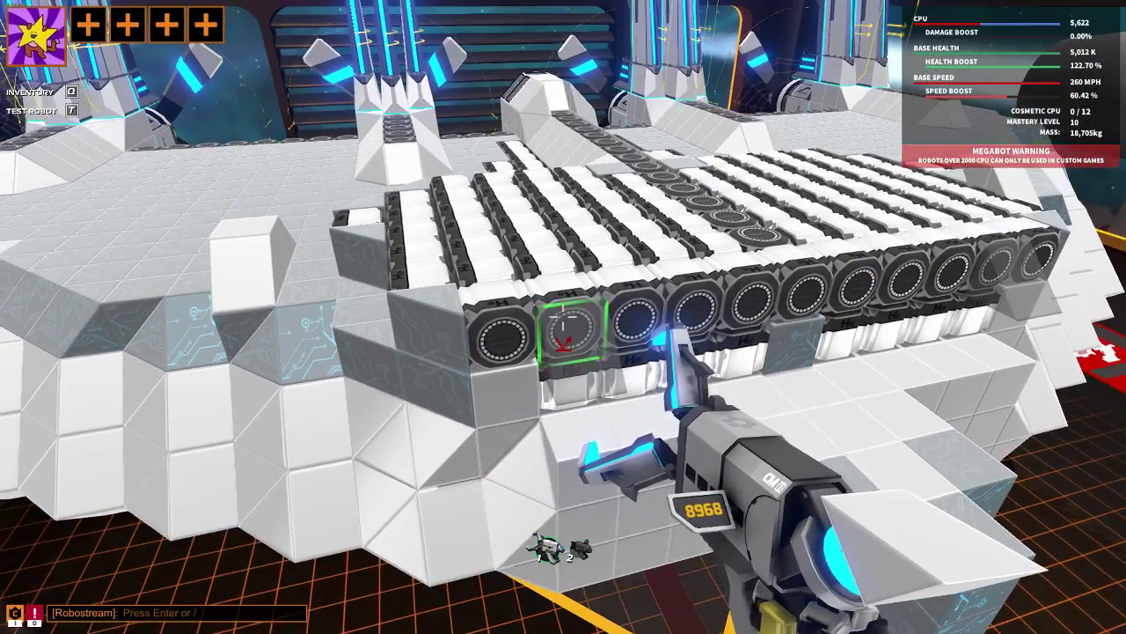
{"action": "left_click", "coordinate": [564, 330]}
{"action": "left_click", "coordinate": [564, 330]}
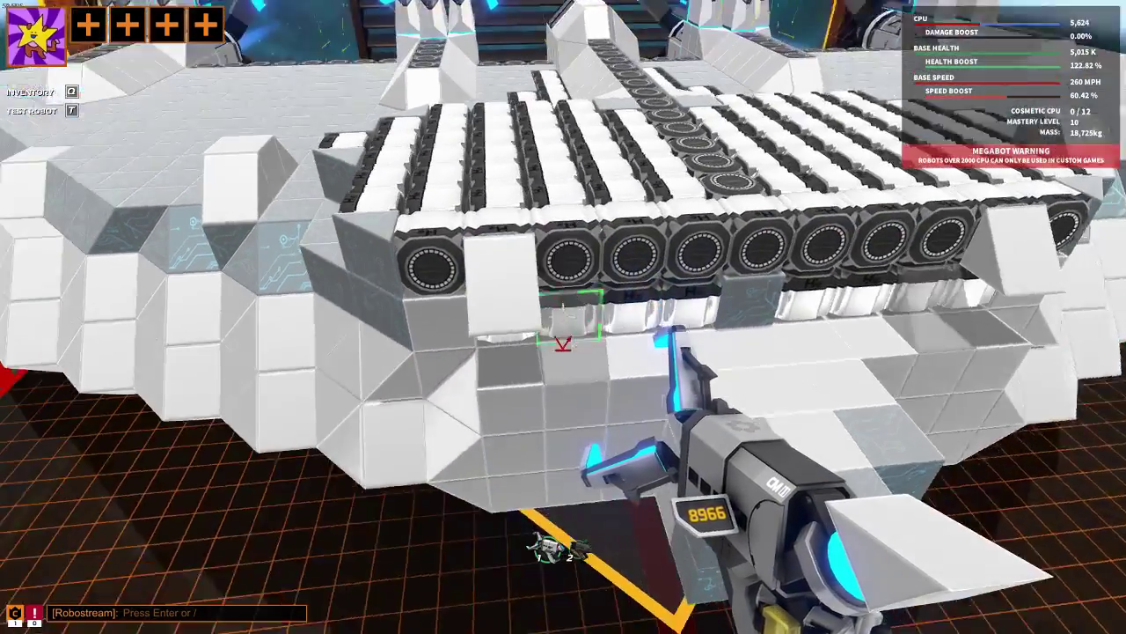
{"action": "key", "text": "2"}
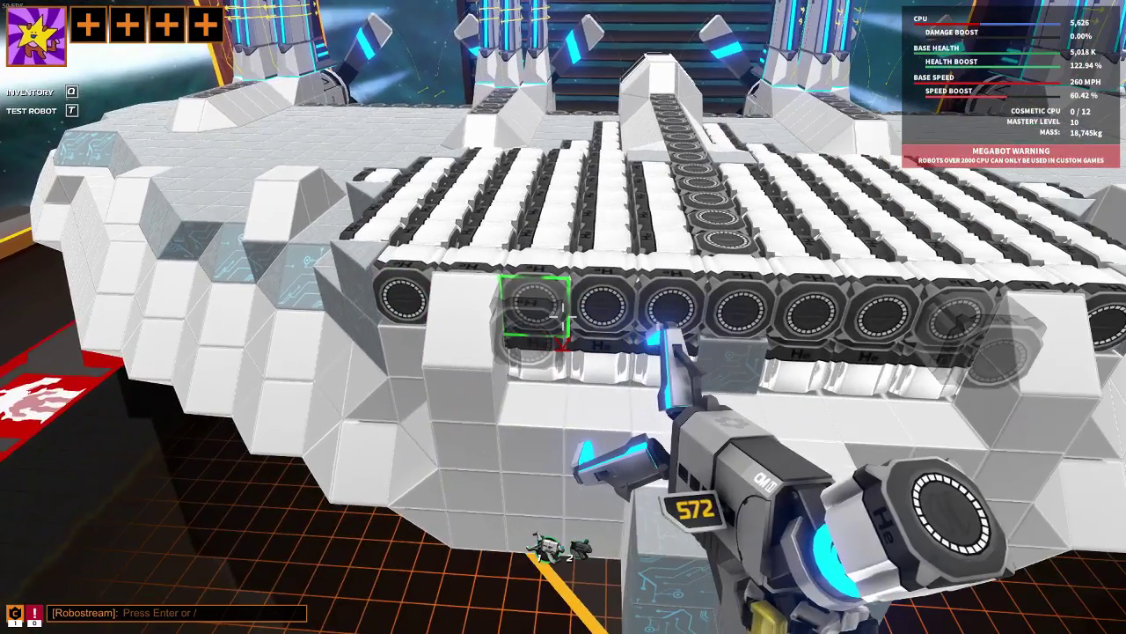
{"action": "key", "text": "1"}
{"action": "left_click", "coordinate": [563, 330]}
{"action": "left_click", "coordinate": [563, 330]}
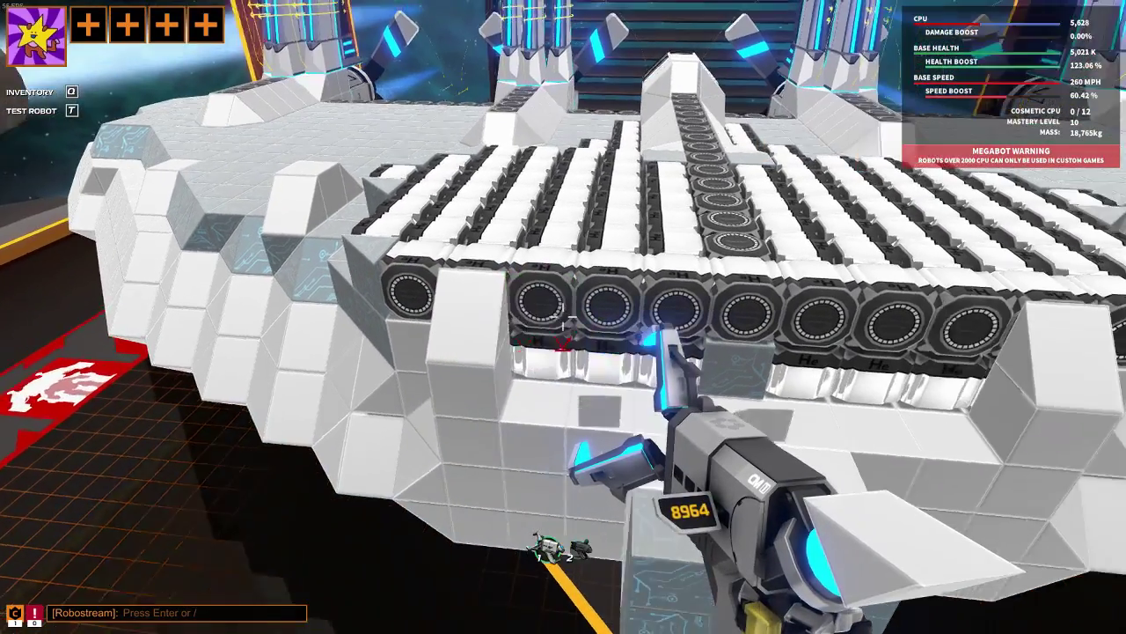
- Add Light Inner slopes flanking the centre helium cube
{"action": "key", "text": "q"}
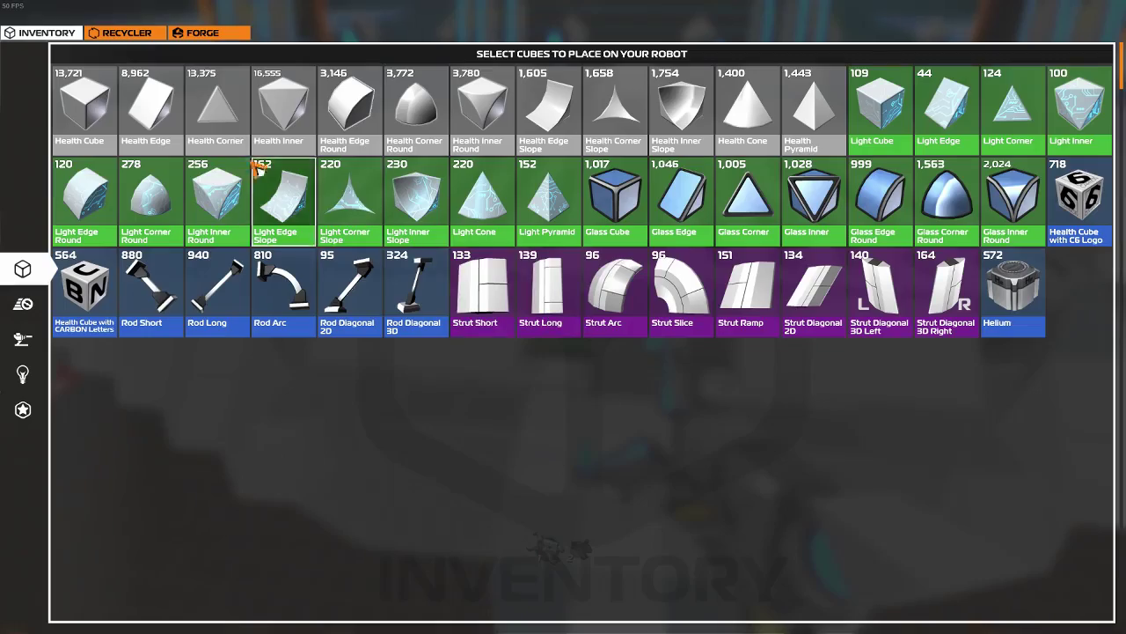
{"action": "left_click", "coordinate": [1072, 113]}
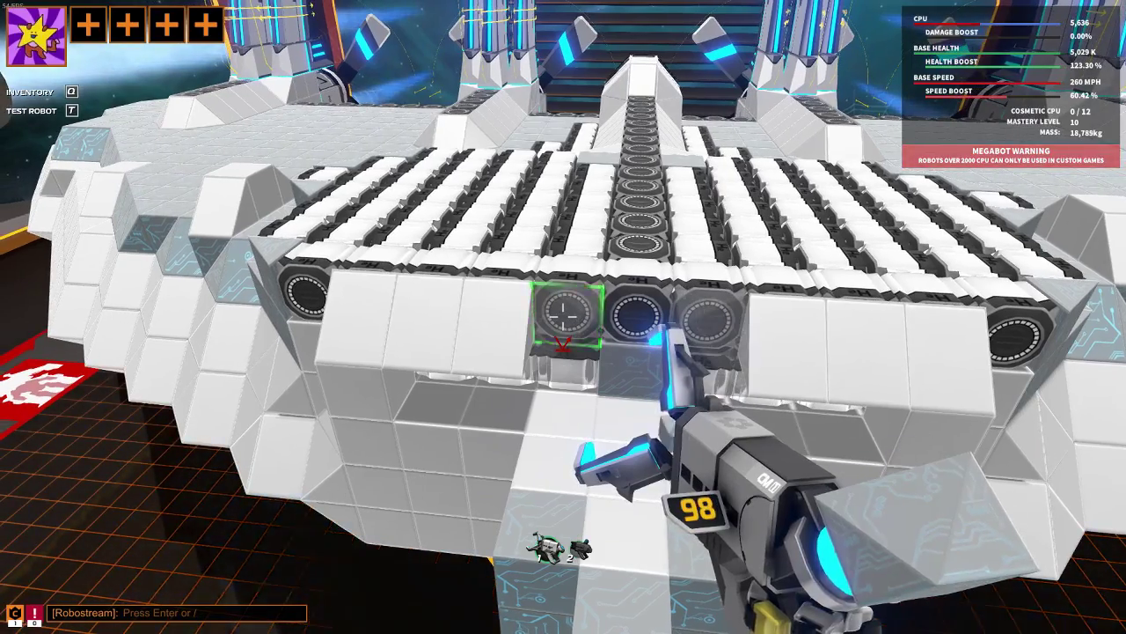
{"action": "left_click", "coordinate": [564, 330]}
- Fill the lower front housing with a tier of helium cubes
{"action": "middle_click", "coordinate": [563, 317]}
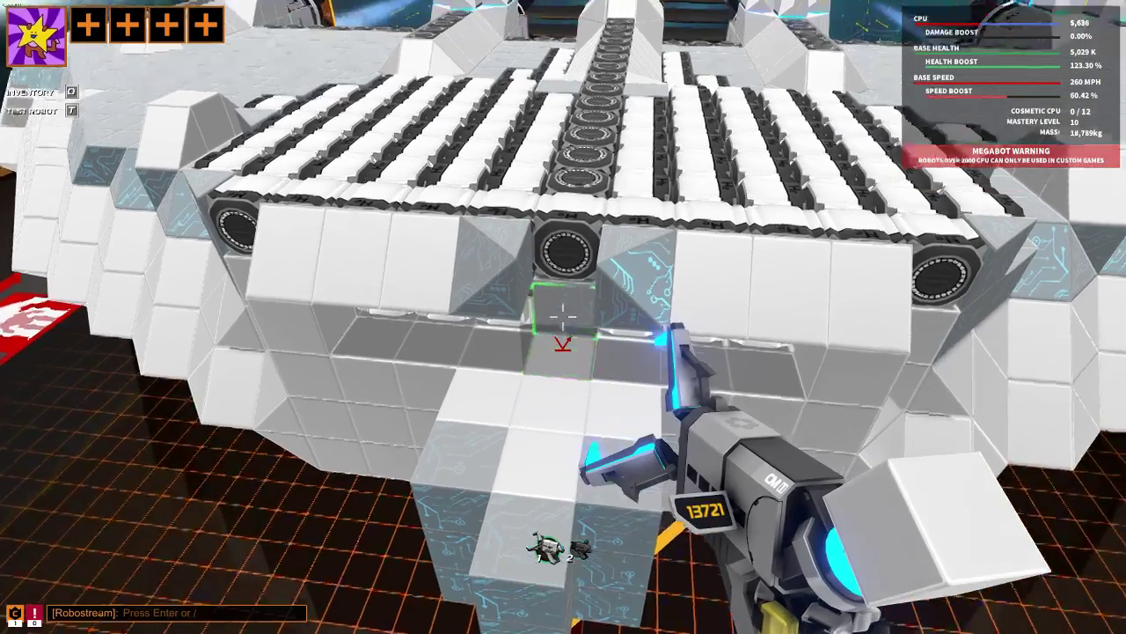
{"action": "left_click", "coordinate": [563, 317]}
{"action": "left_click", "coordinate": [563, 317]}
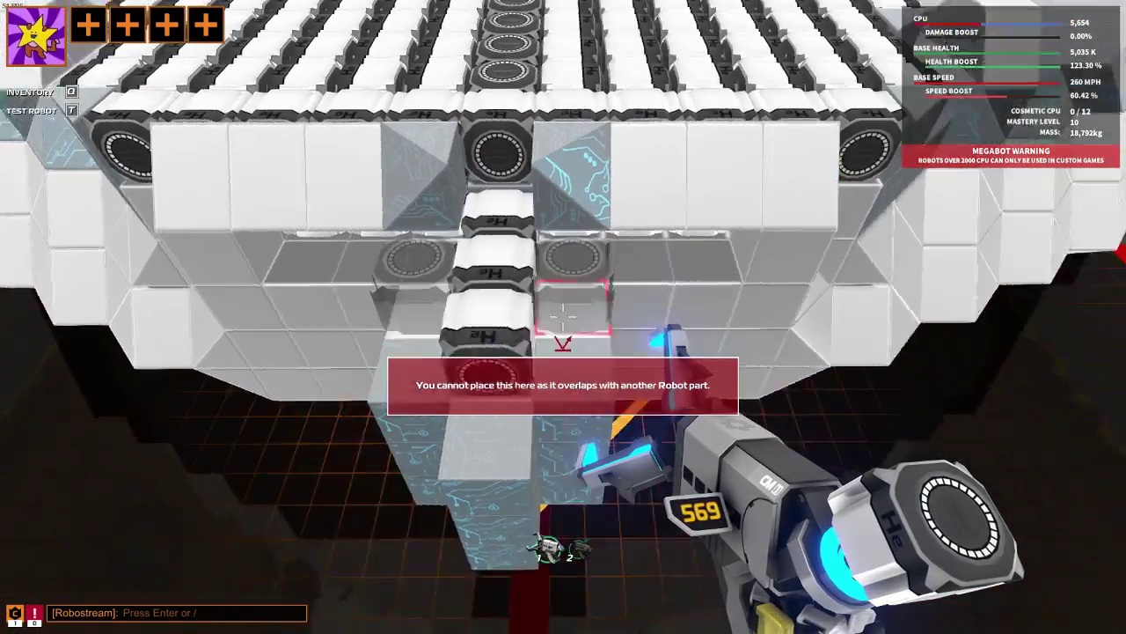
{"action": "left_click", "coordinate": [563, 317]}
{"action": "left_click", "coordinate": [563, 317]}
{"action": "left_click", "coordinate": [563, 343]}
{"action": "left_click", "coordinate": [563, 343]}
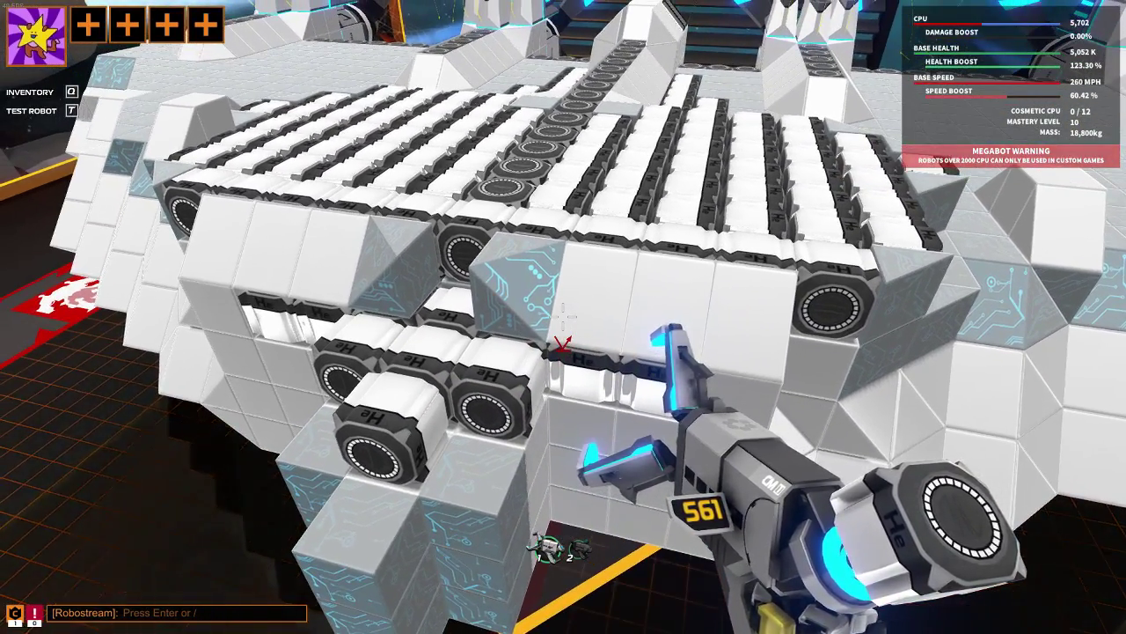
- Place Glass Edge pieces on the nose canopy, removing one misplaced glass cube
{"action": "key", "text": "q"}
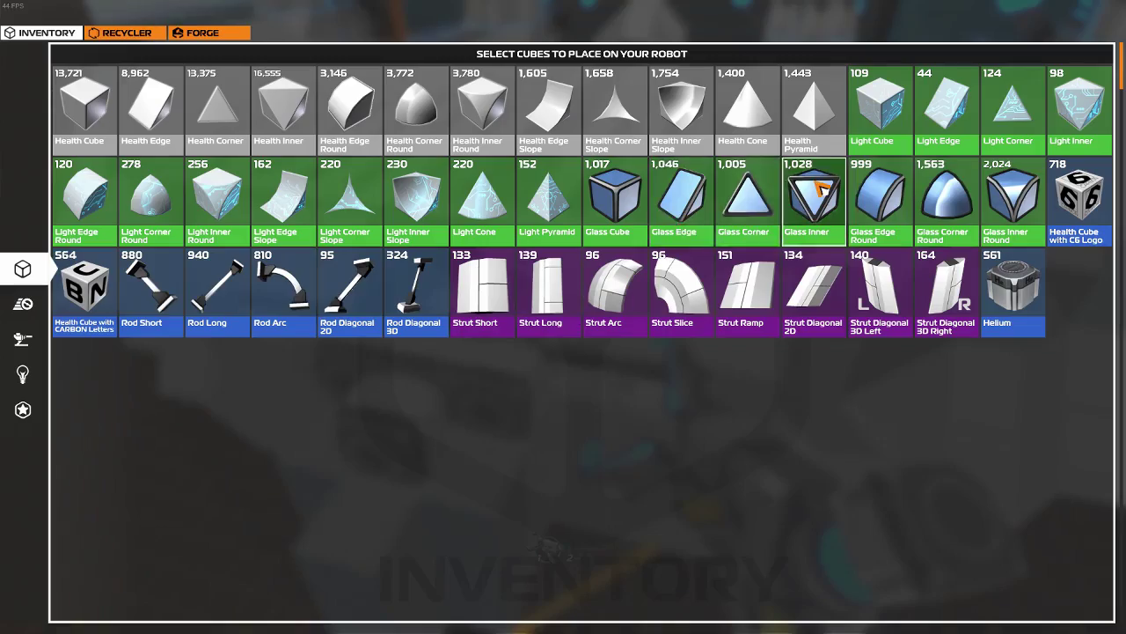
{"action": "left_click", "coordinate": [818, 187]}
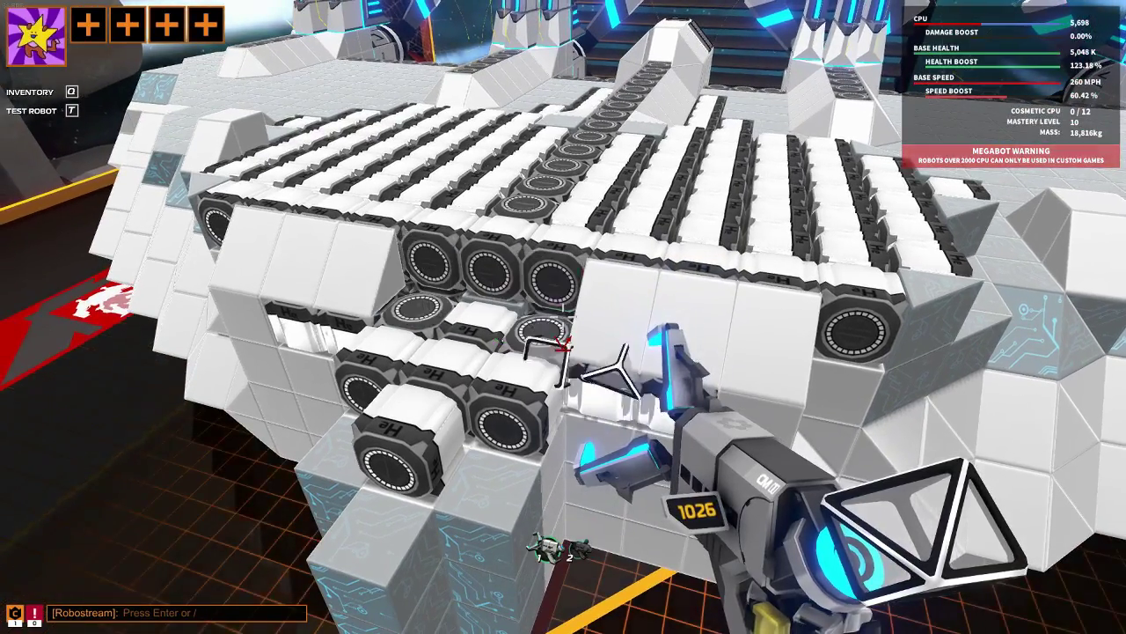
{"action": "key", "text": "q"}
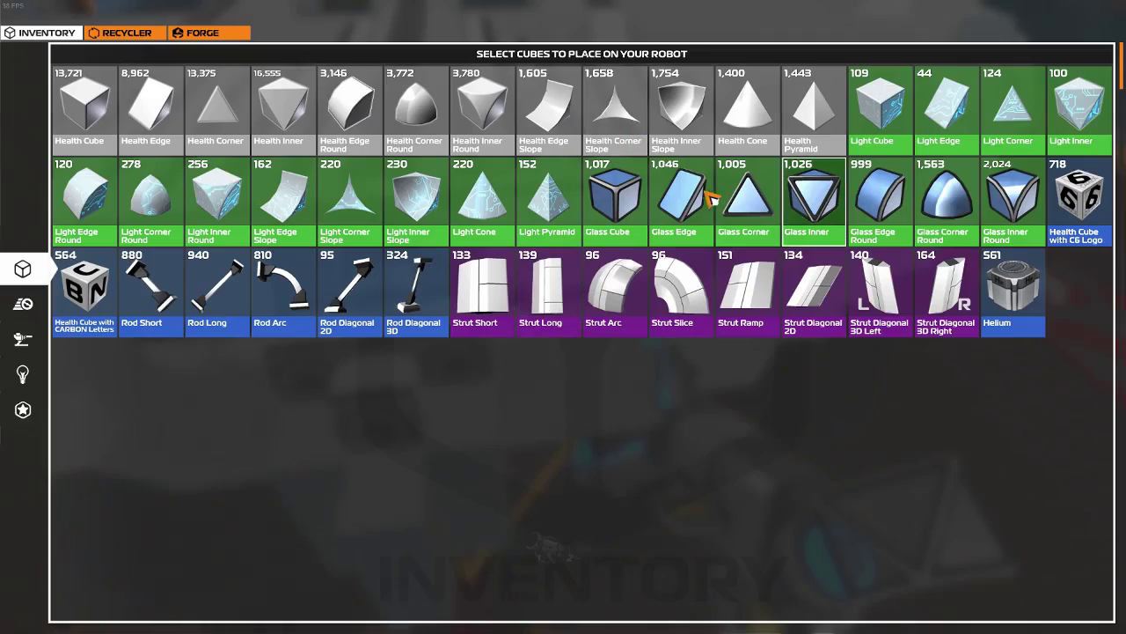
{"action": "left_click", "coordinate": [705, 192]}
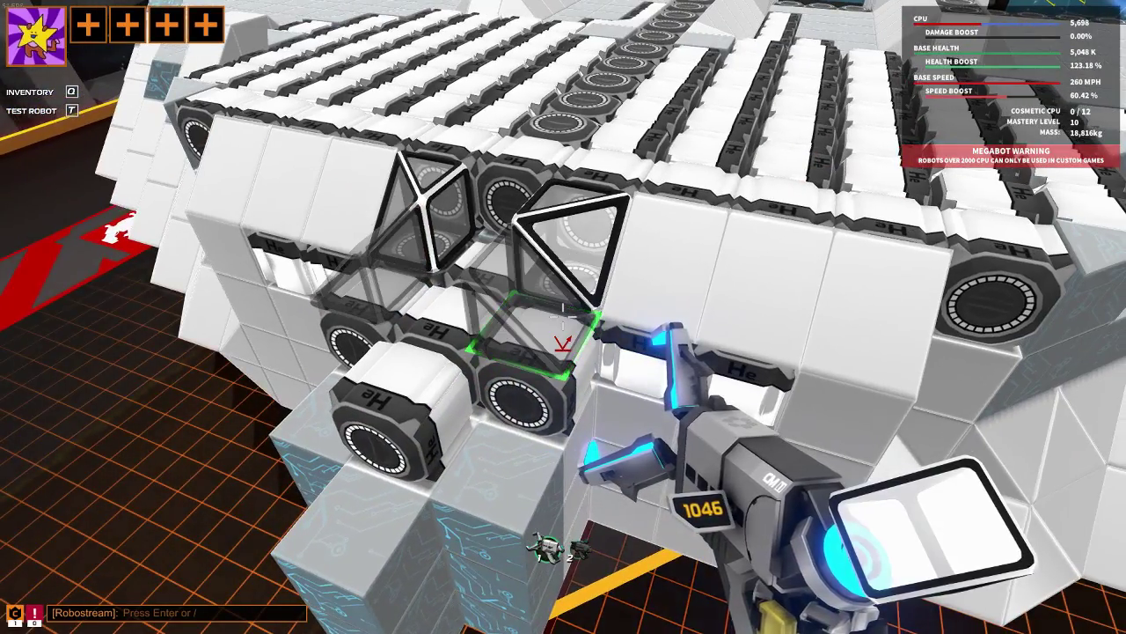
{"action": "left_click", "coordinate": [563, 316]}
{"action": "left_click", "coordinate": [563, 317]}
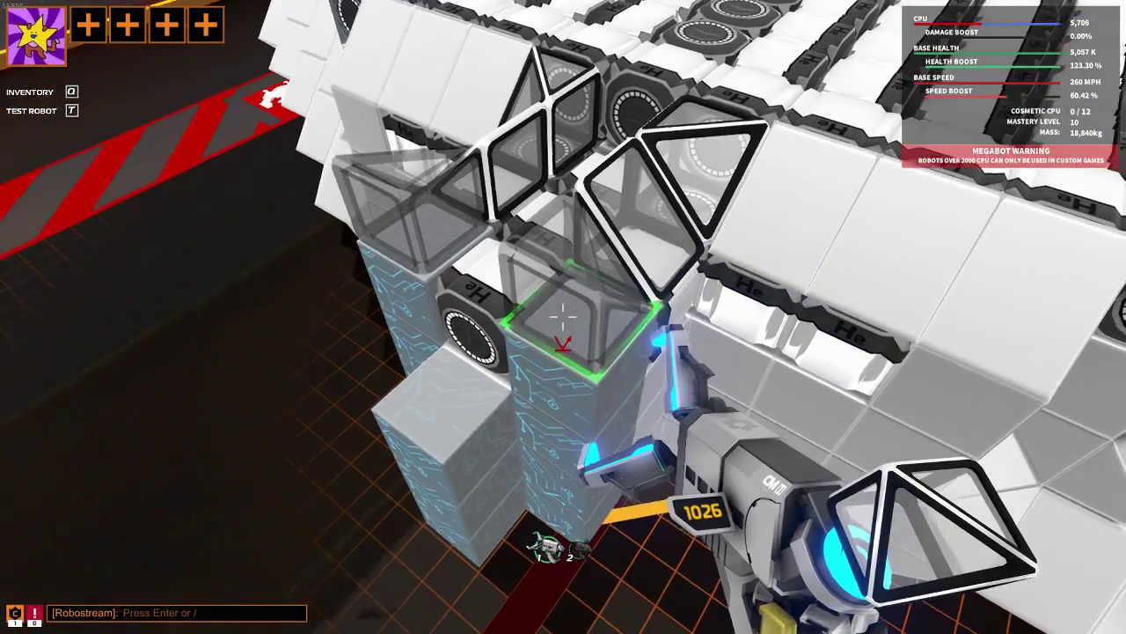
{"action": "right_click", "coordinate": [563, 316]}
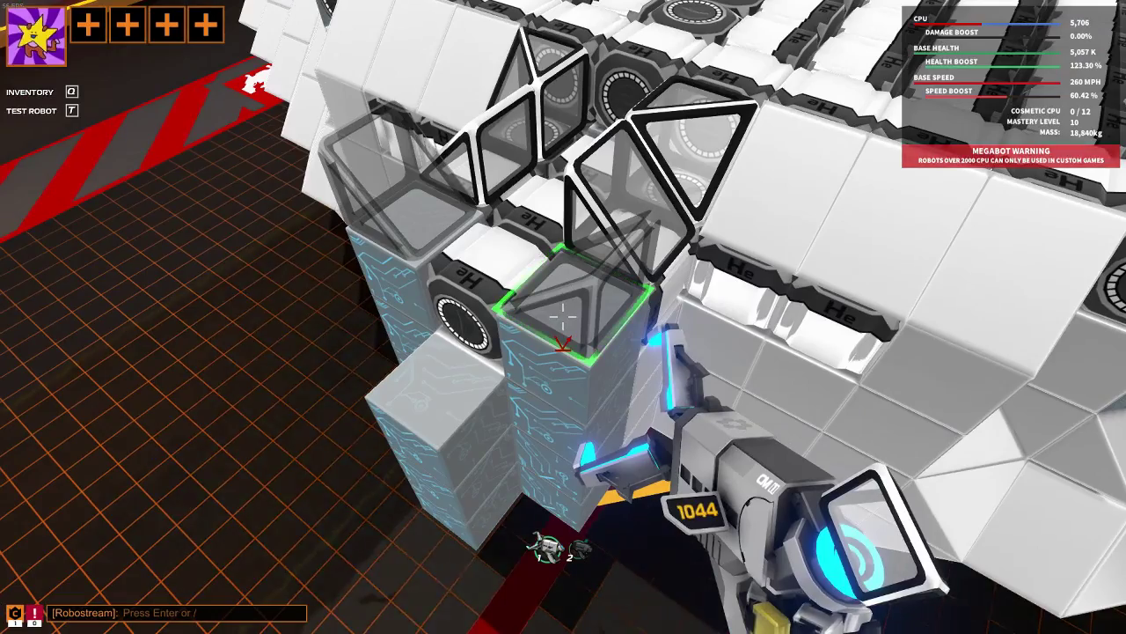
{"action": "left_click", "coordinate": [563, 317]}
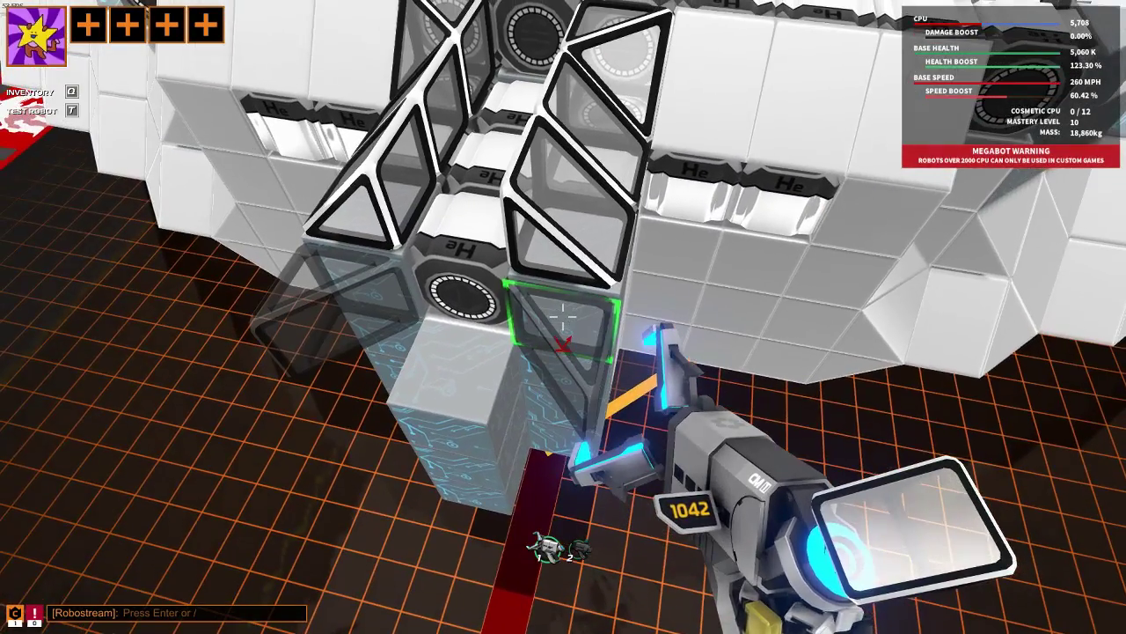
{"action": "left_click", "coordinate": [563, 317]}
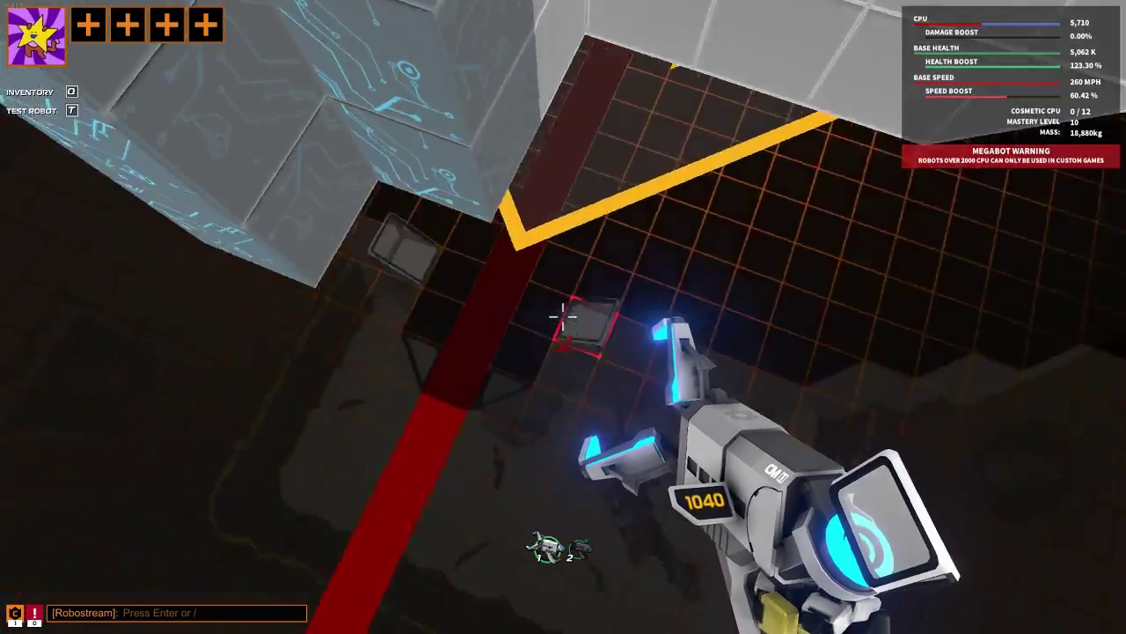
- Wrap the nose pillar's base with Light Edge, Light Corner and Light Inner cubes
{"action": "key", "text": "q"}
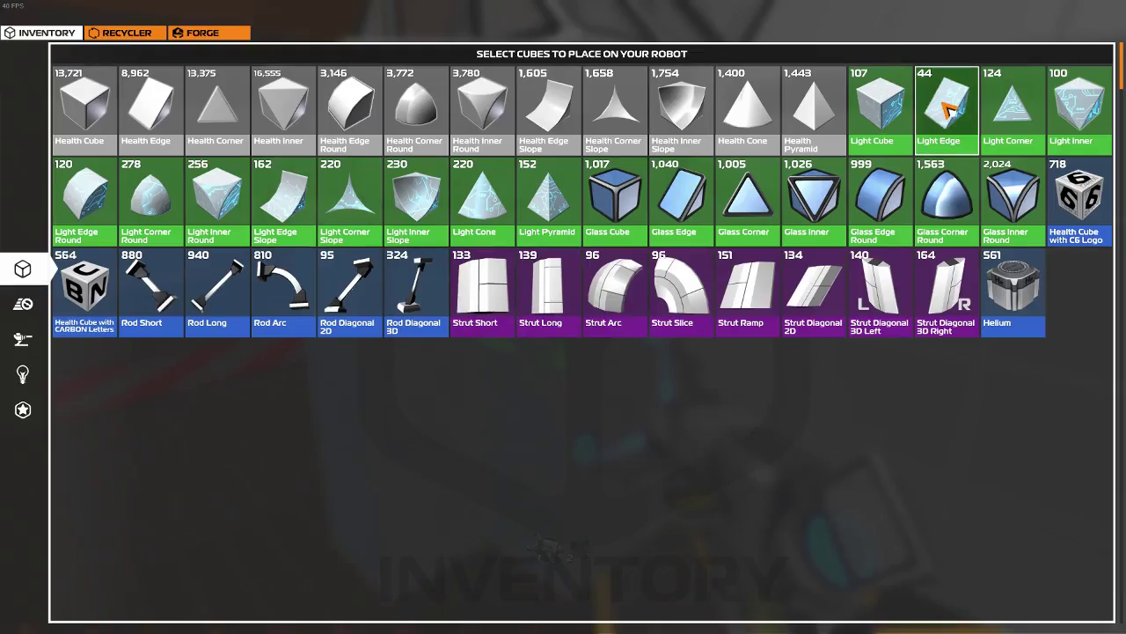
{"action": "left_click", "coordinate": [948, 107]}
{"action": "left_click", "coordinate": [563, 317]}
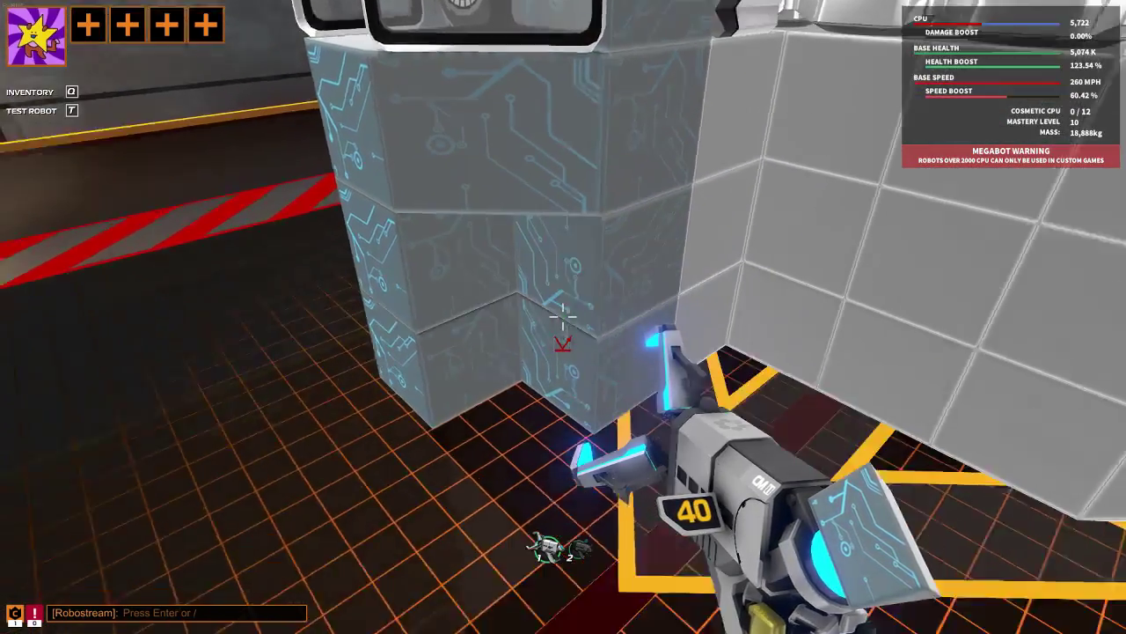
{"action": "key", "text": "q"}
{"action": "left_click", "coordinate": [1012, 110]}
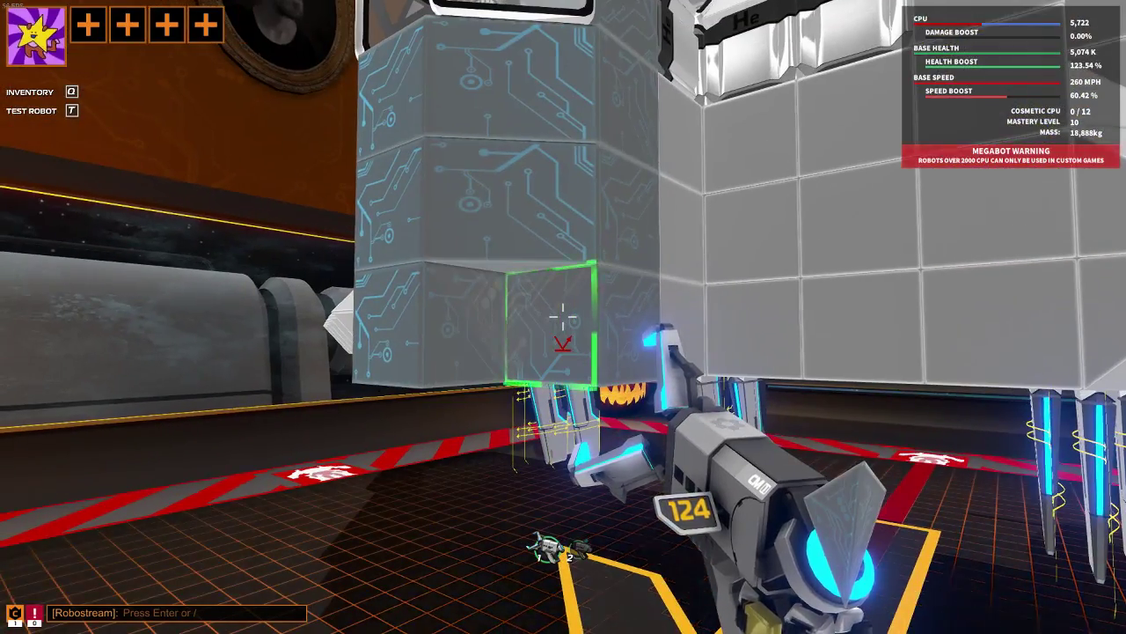
{"action": "left_click", "coordinate": [563, 317]}
{"action": "middle_click", "coordinate": [563, 317]}
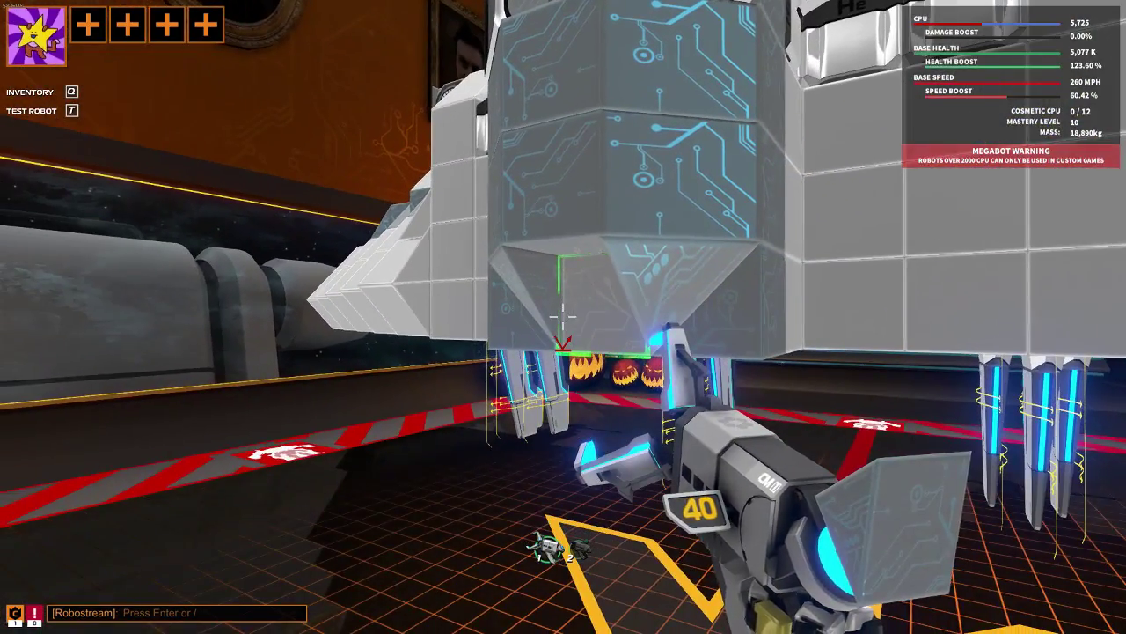
{"action": "left_click", "coordinate": [564, 317]}
{"action": "key", "text": "q"}
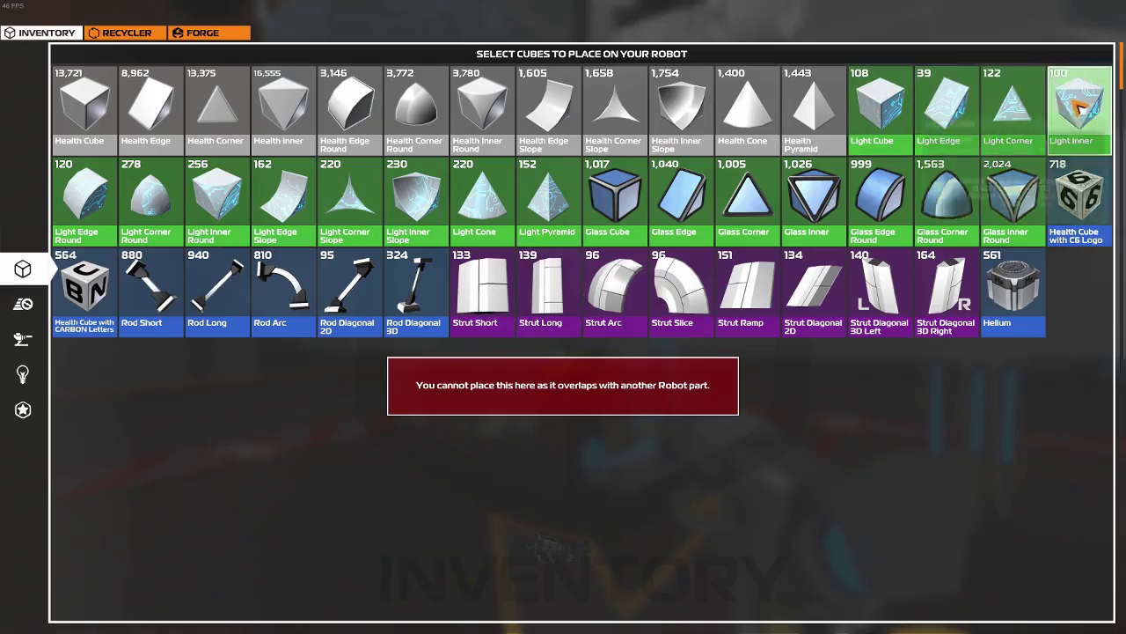
{"action": "left_click", "coordinate": [1078, 105]}
{"action": "left_click", "coordinate": [563, 317]}
{"action": "left_click", "coordinate": [563, 317]}
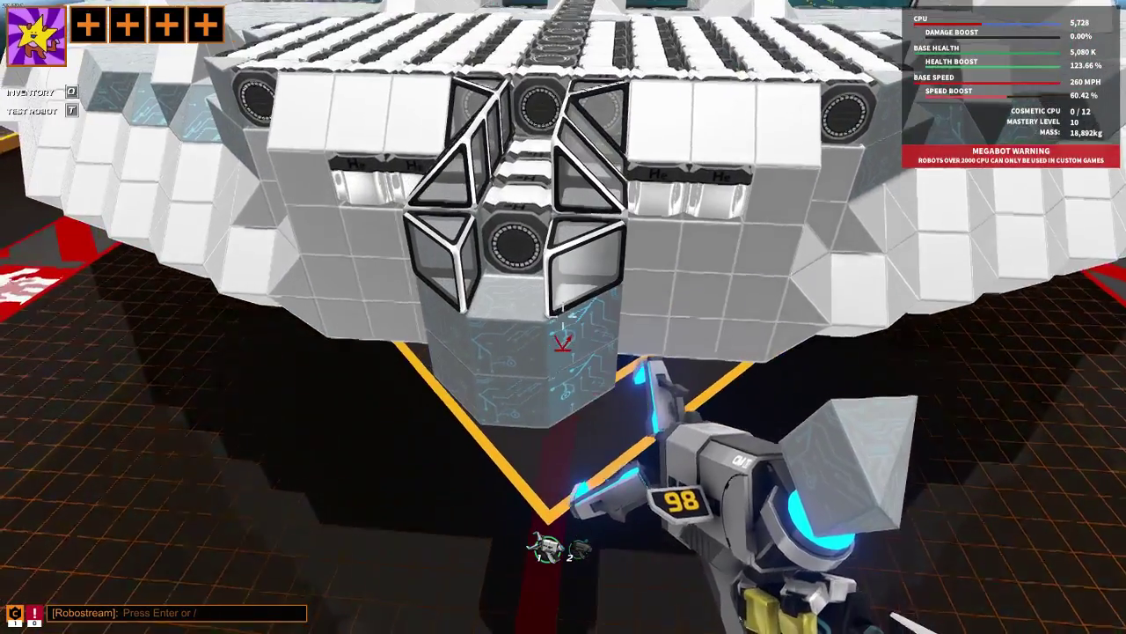
{"action": "right_click", "coordinate": [563, 343]}
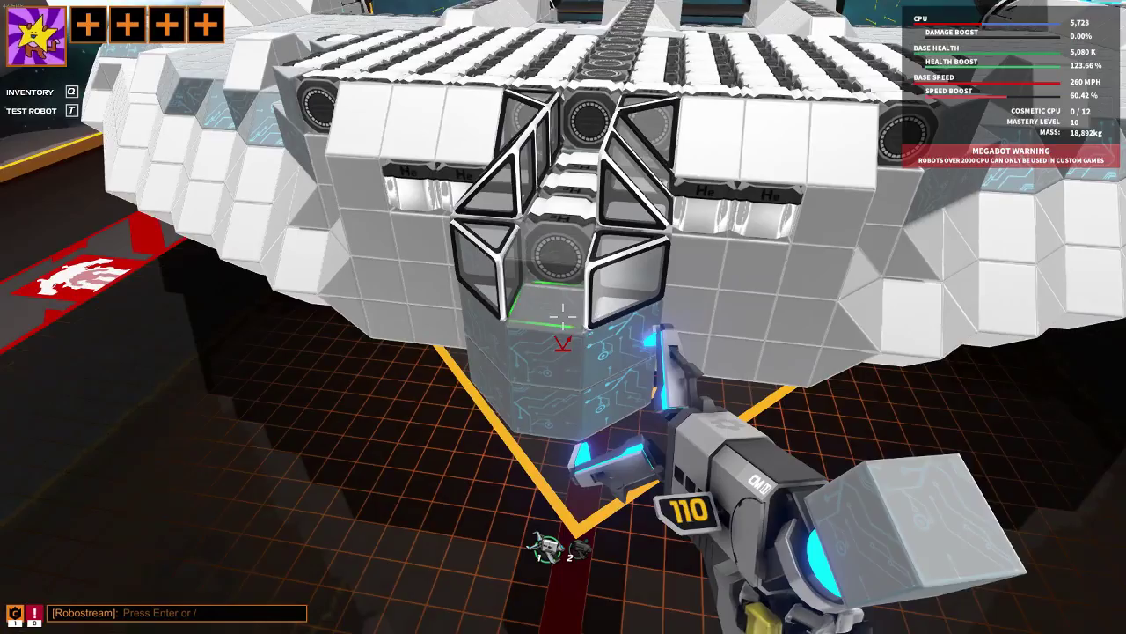
{"action": "left_click", "coordinate": [562, 343]}
- Finish the canopy front with Glass Edge, Glass Corner and Glass Cube blocks
{"action": "key", "text": "q"}
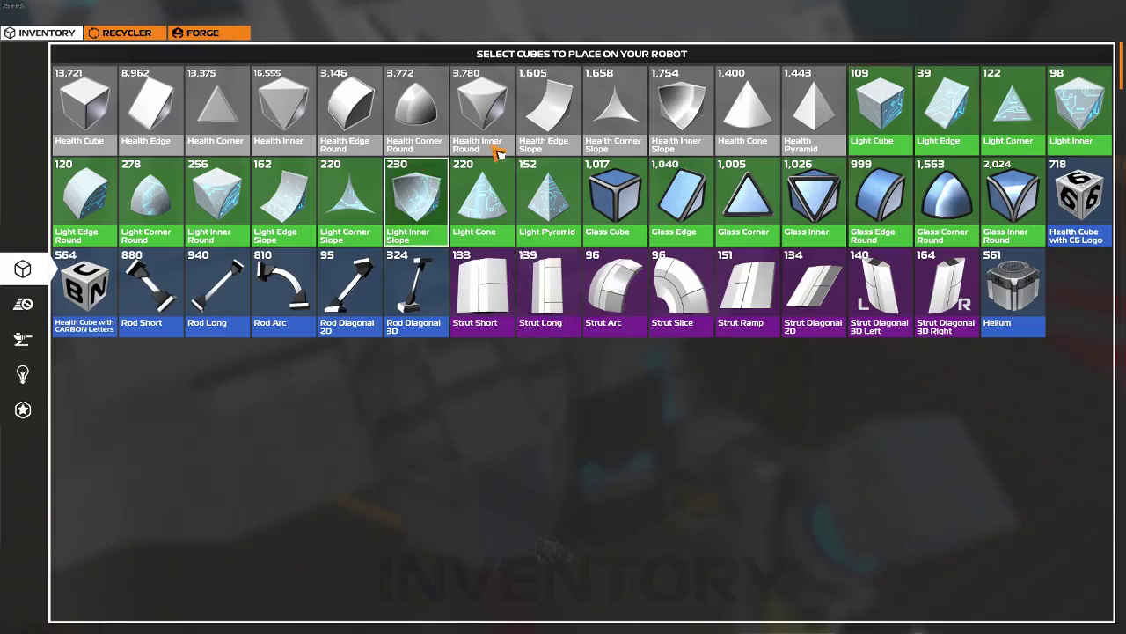
{"action": "left_click", "coordinate": [681, 197]}
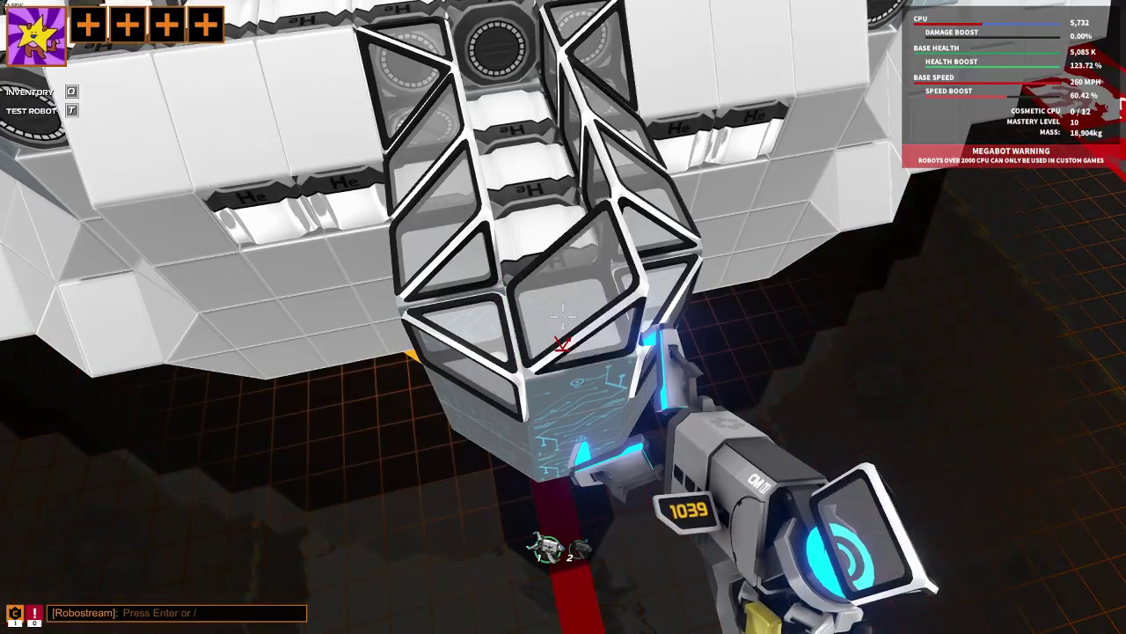
{"action": "left_click", "coordinate": [562, 317]}
{"action": "key", "text": "q"}
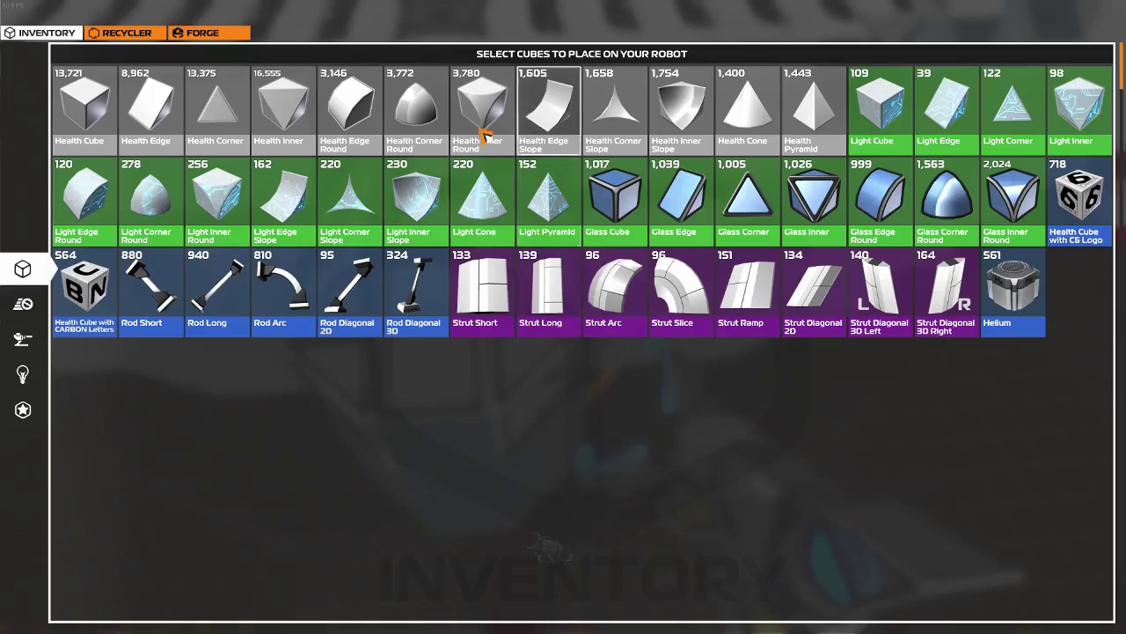
{"action": "left_click", "coordinate": [1014, 117]}
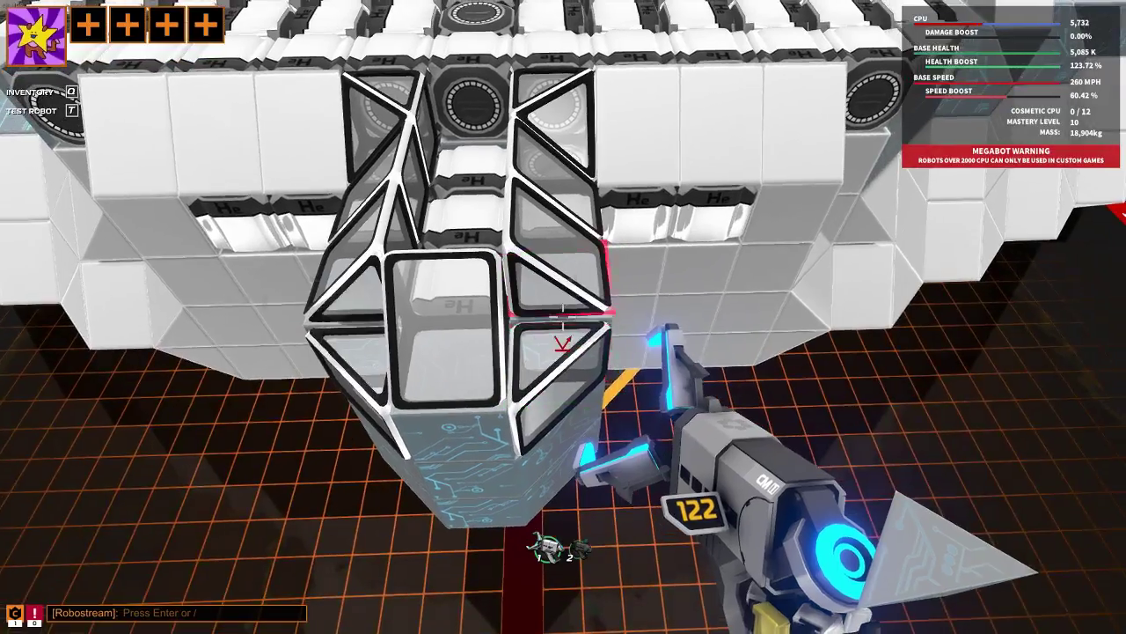
{"action": "key", "text": "q"}
{"action": "left_click", "coordinate": [758, 205]}
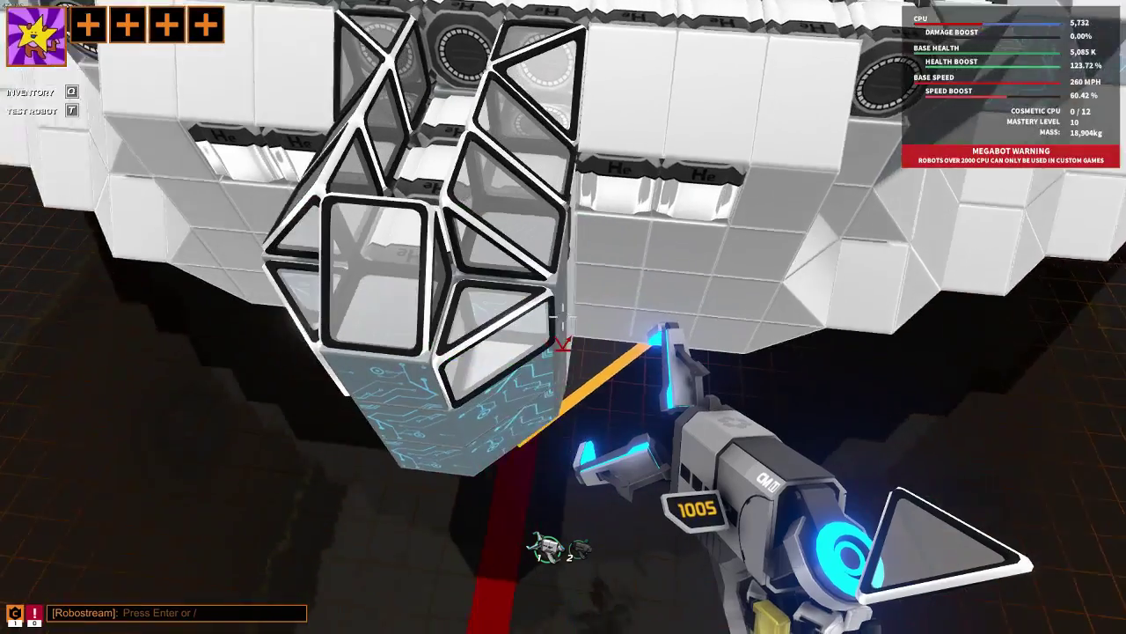
{"action": "left_click", "coordinate": [563, 317]}
{"action": "left_click", "coordinate": [563, 317]}
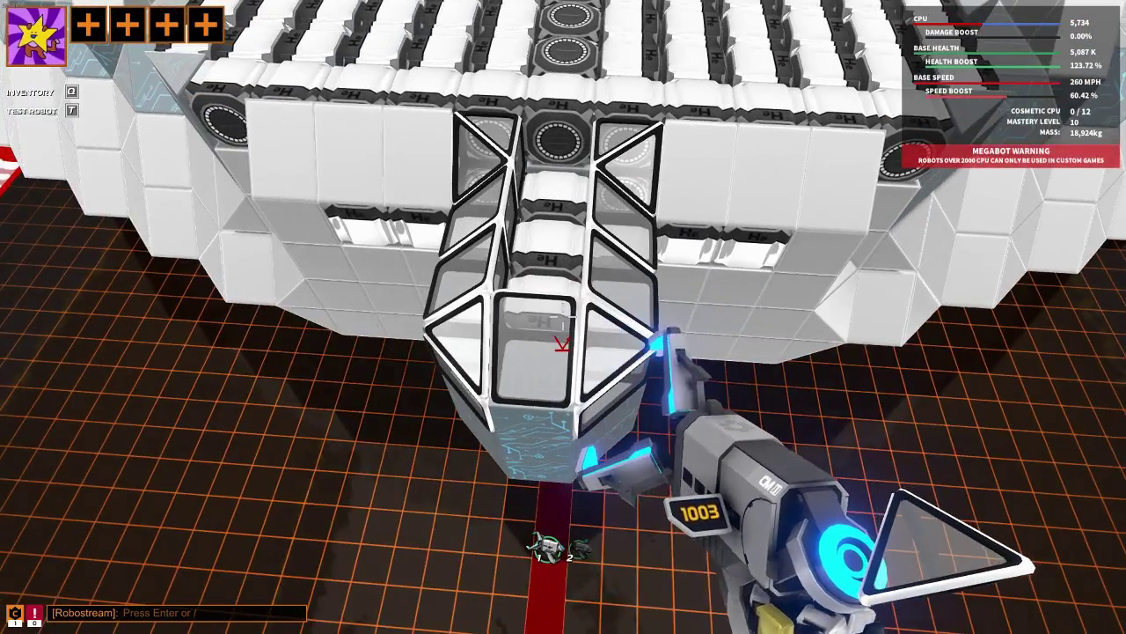
{"action": "key", "text": "q"}
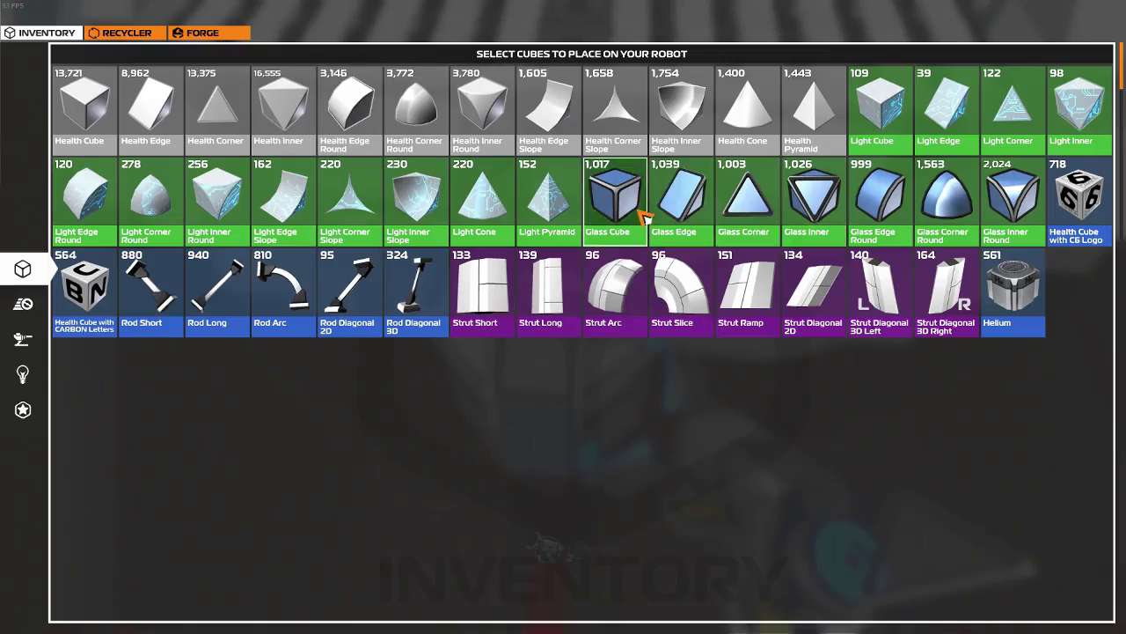
{"action": "left_click", "coordinate": [645, 216]}
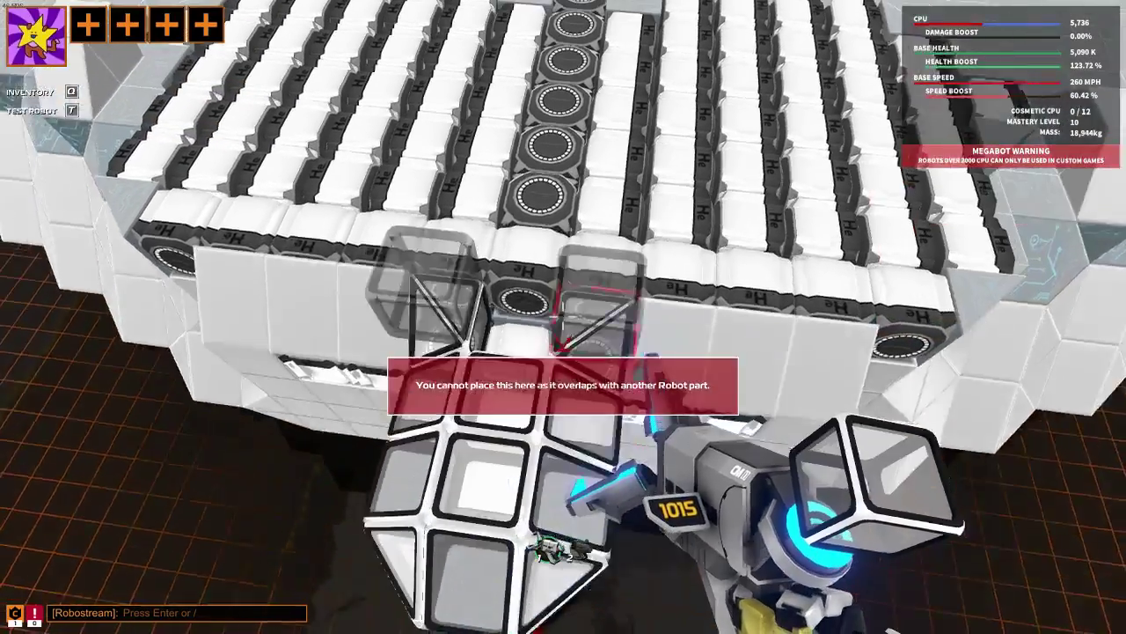
{"action": "left_click", "coordinate": [563, 317]}
{"action": "middle_click", "coordinate": [564, 316]}
{"action": "left_click", "coordinate": [563, 317]}
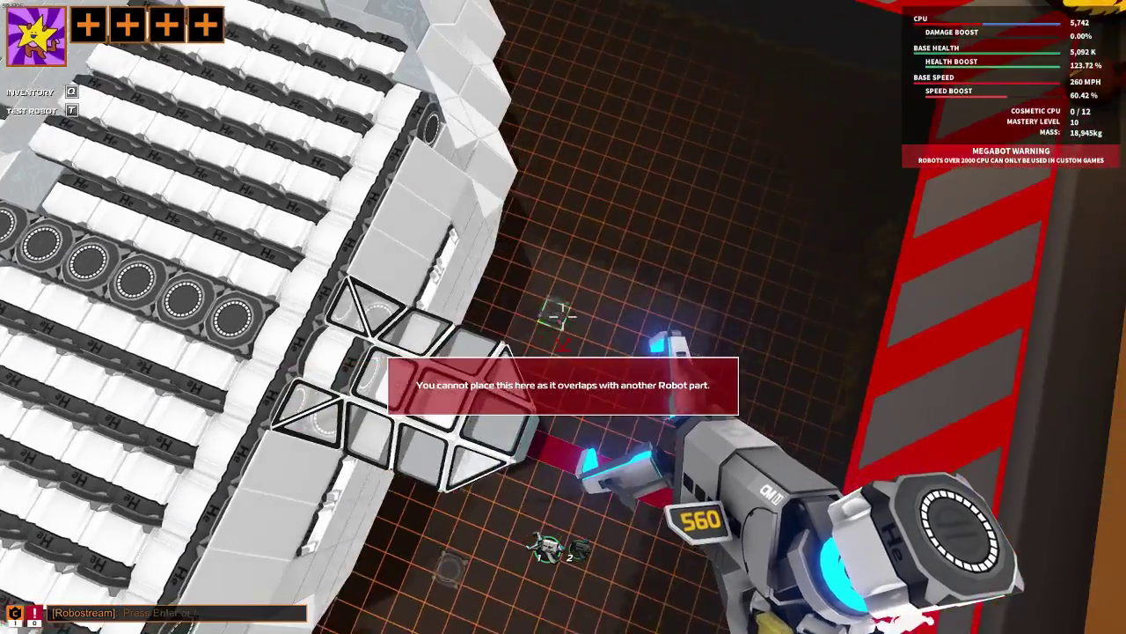
- Fly over the top deck and fill the gap below the round block
{"action": "key", "text": "s"}
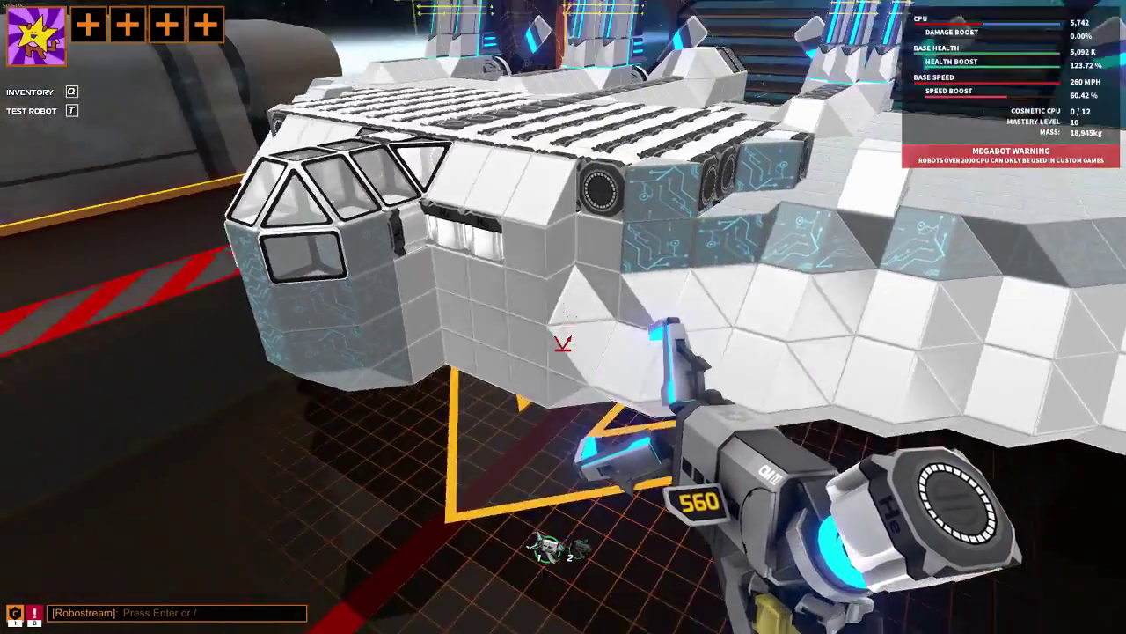
{"action": "key", "text": "a"}
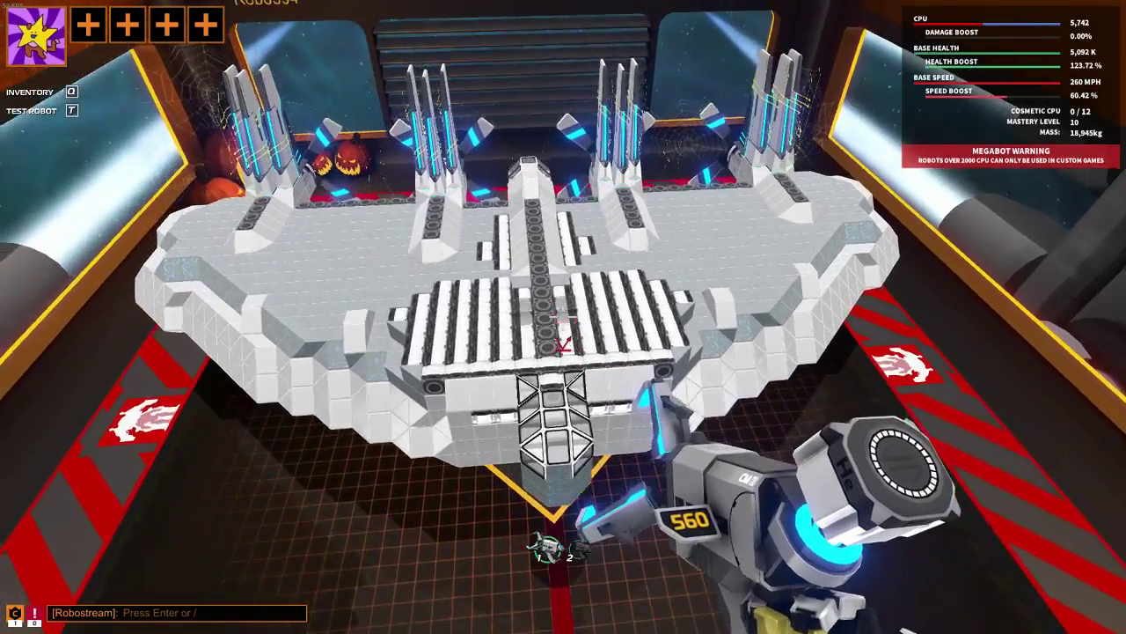
{"action": "key", "text": "d"}
{"action": "key", "text": "w"}
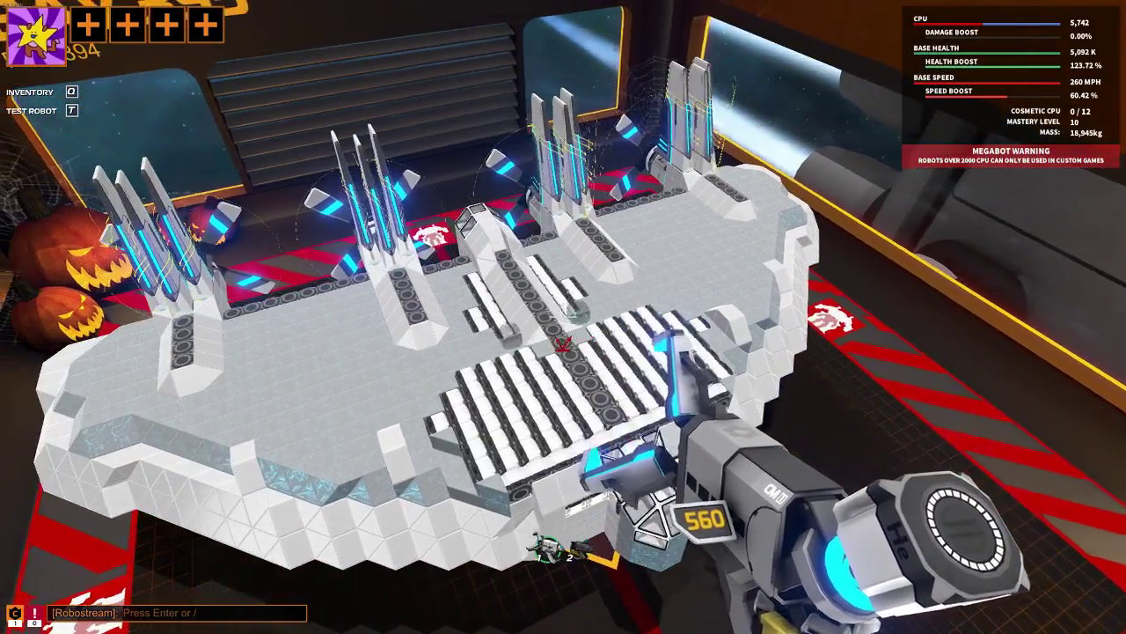
{"action": "key", "text": "d"}
{"action": "key", "text": "a"}
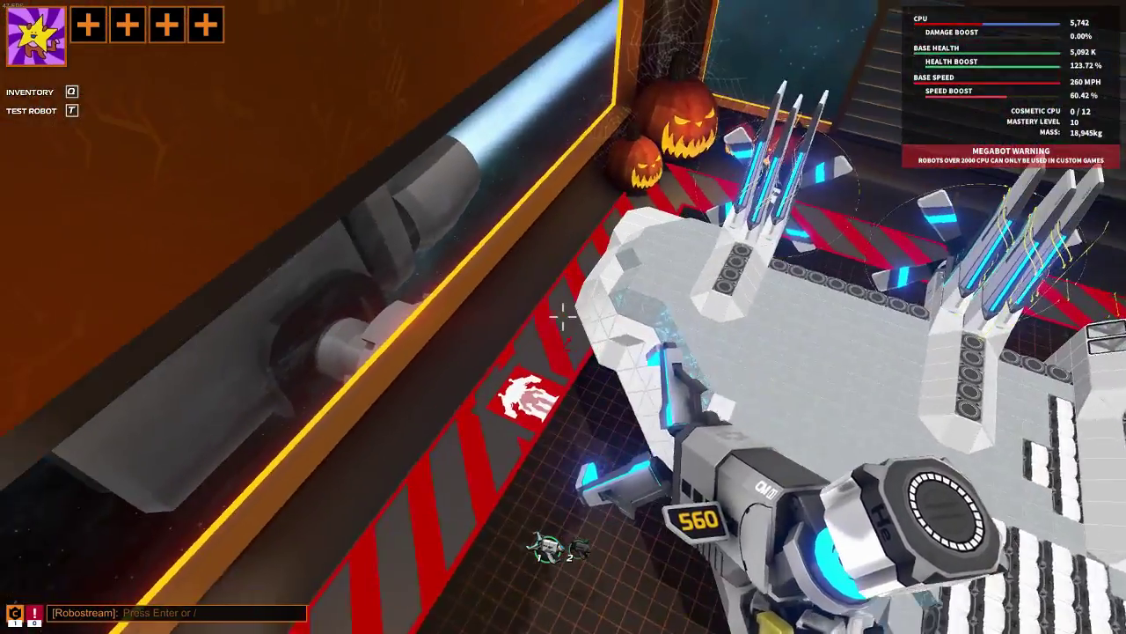
{"action": "key", "text": "space"}
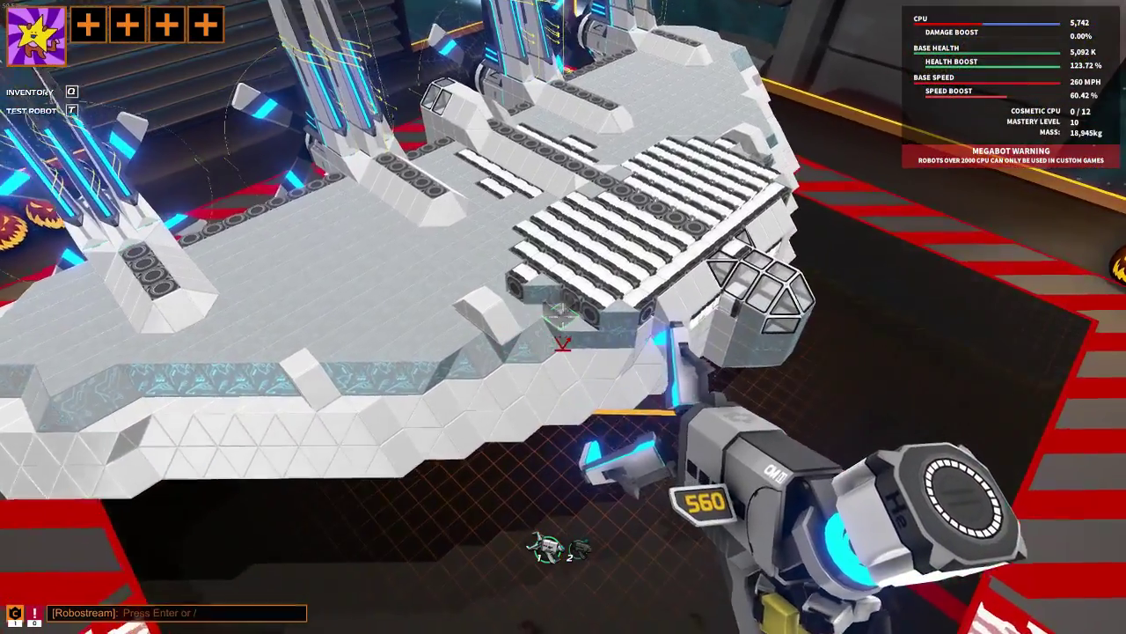
{"action": "key", "text": "a"}
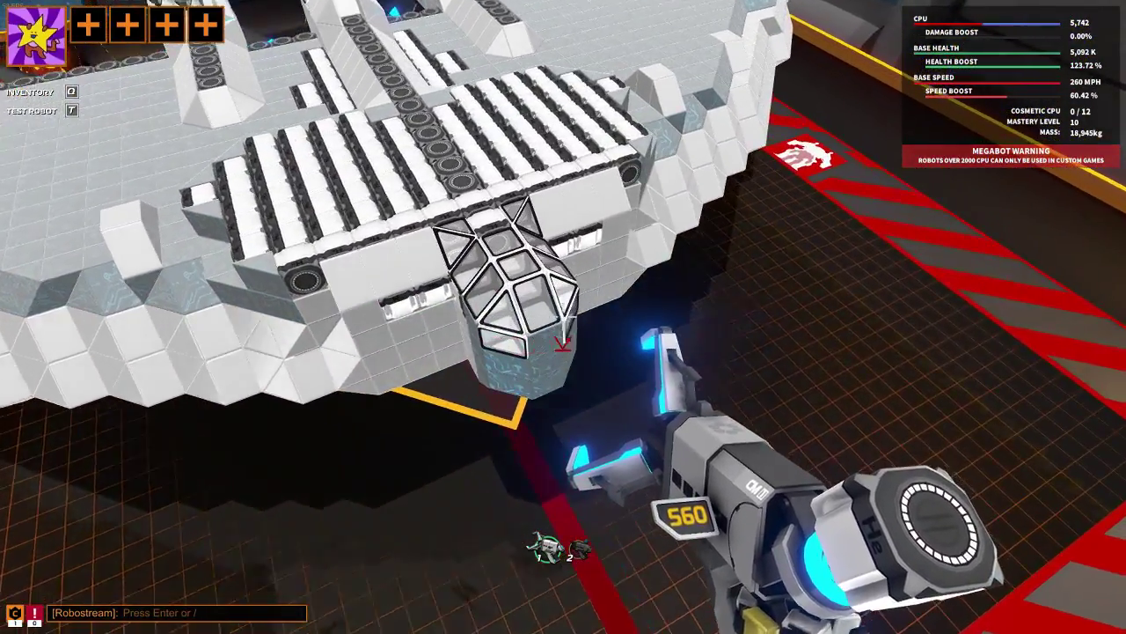
{"action": "key", "text": "d"}
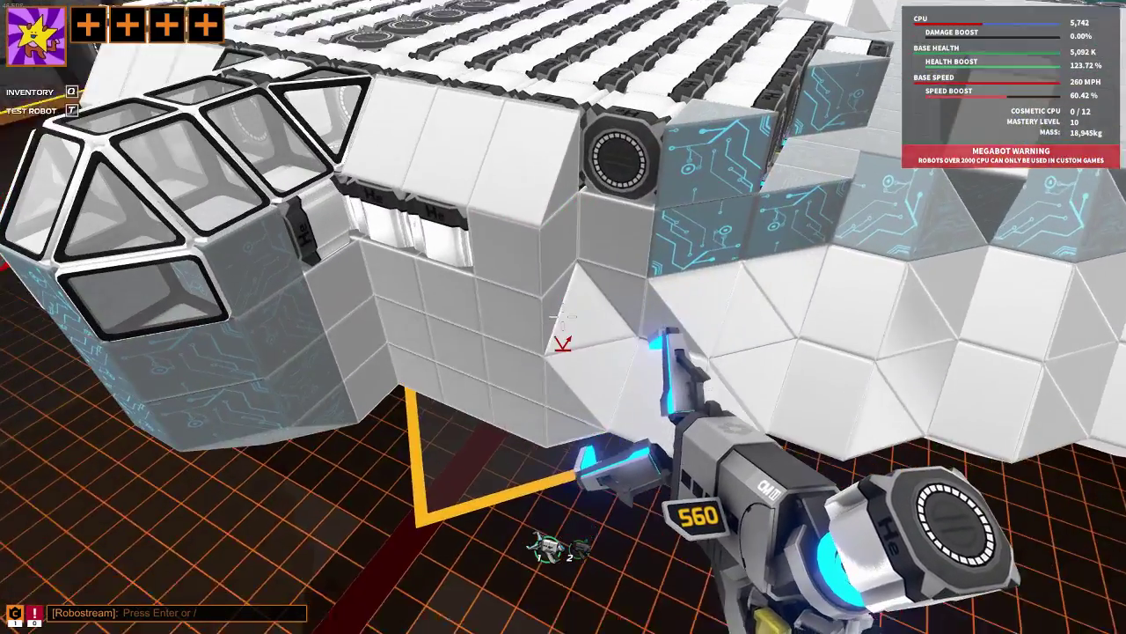
{"action": "key", "text": "space"}
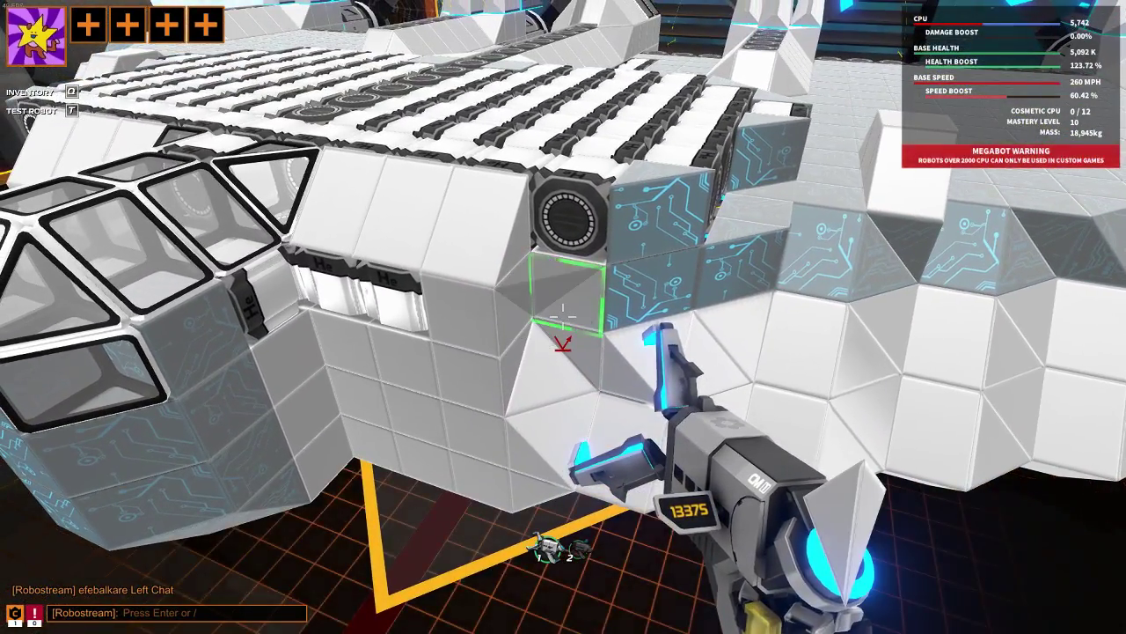
{"action": "left_click", "coordinate": [564, 314]}
{"action": "left_click", "coordinate": [563, 343]}
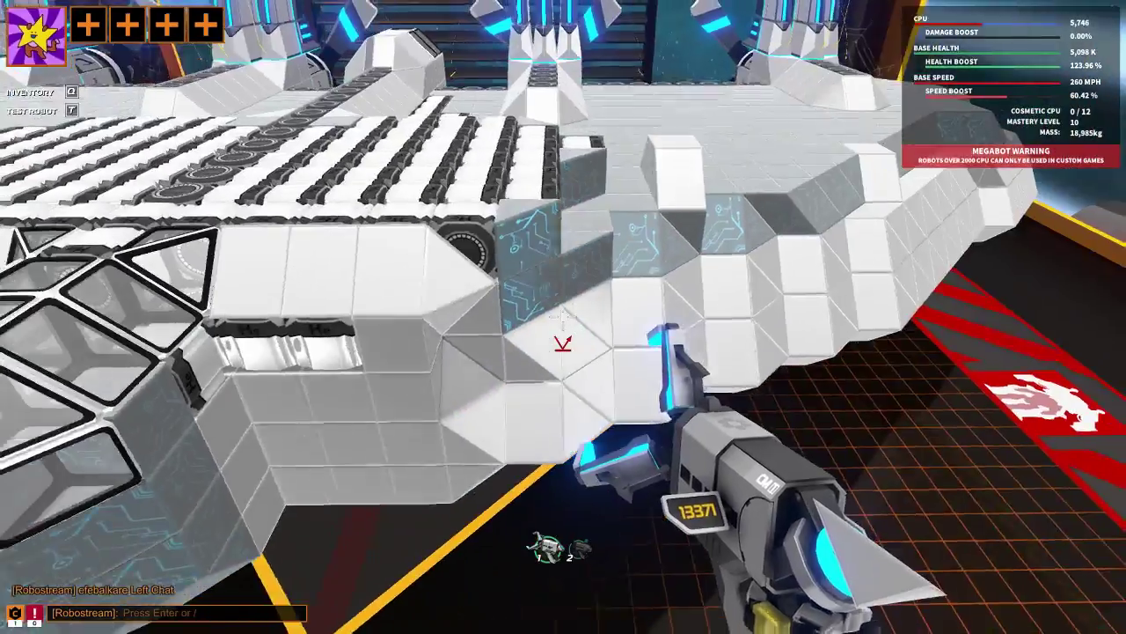
- Back away from the robot, hide the HUD, and launch the Test Zone
{"action": "key", "text": "s"}
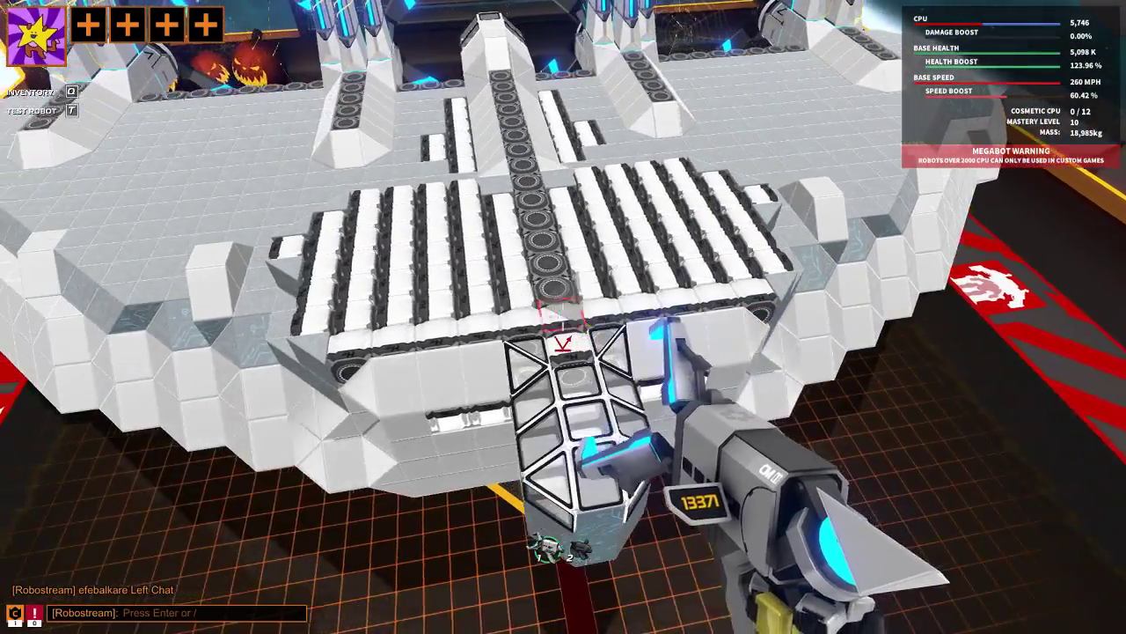
{"action": "key", "text": "s"}
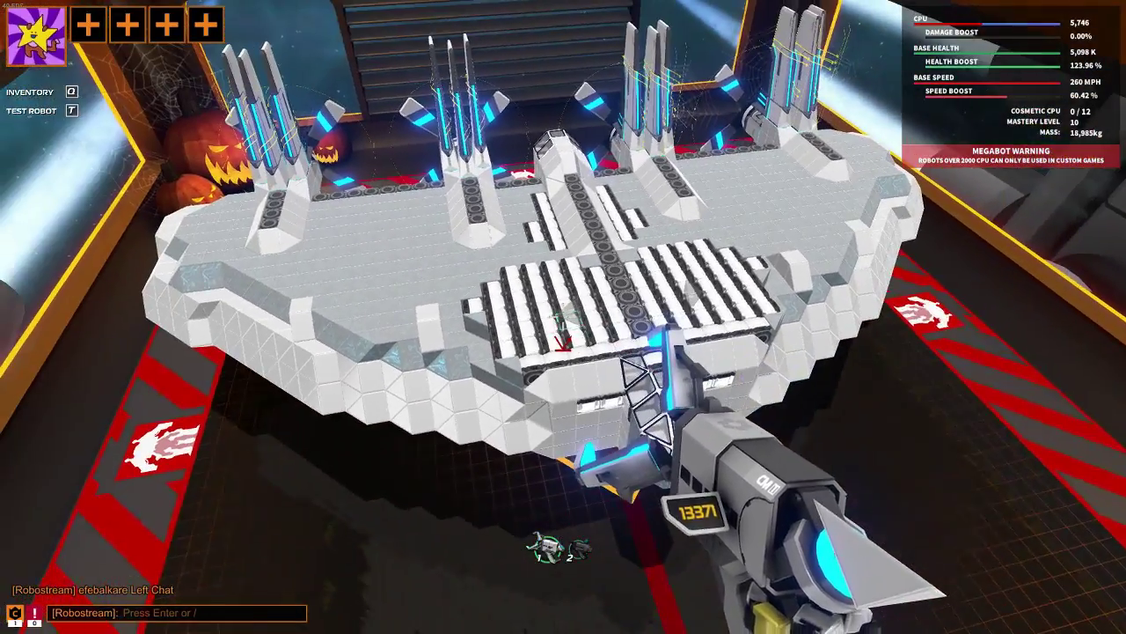
{"action": "key", "text": "h"}
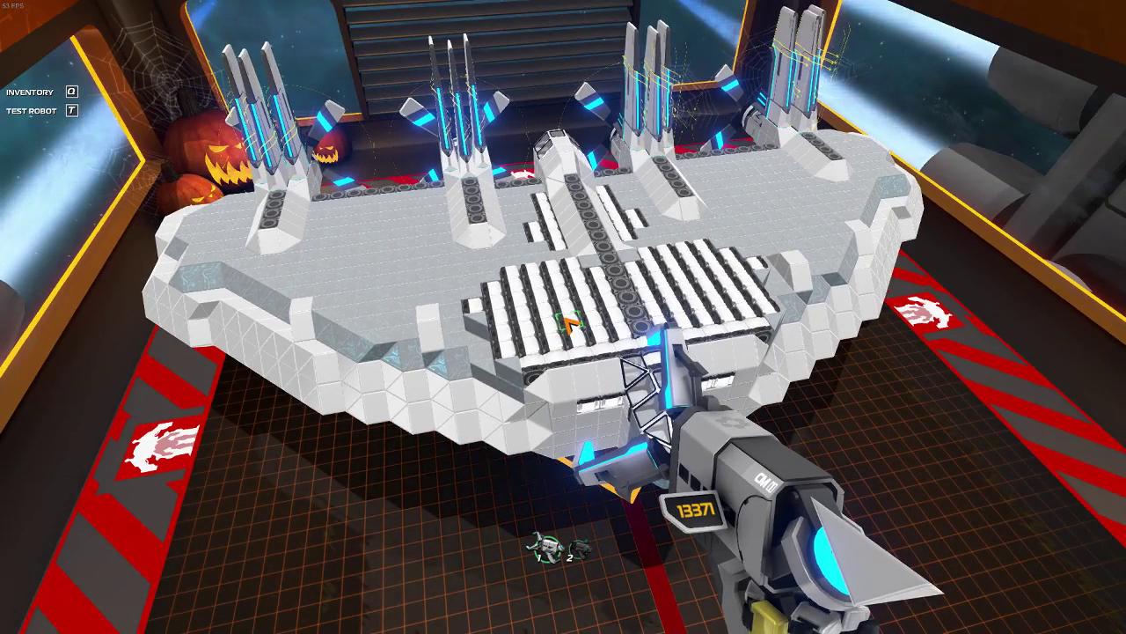
{"action": "key", "text": "t"}
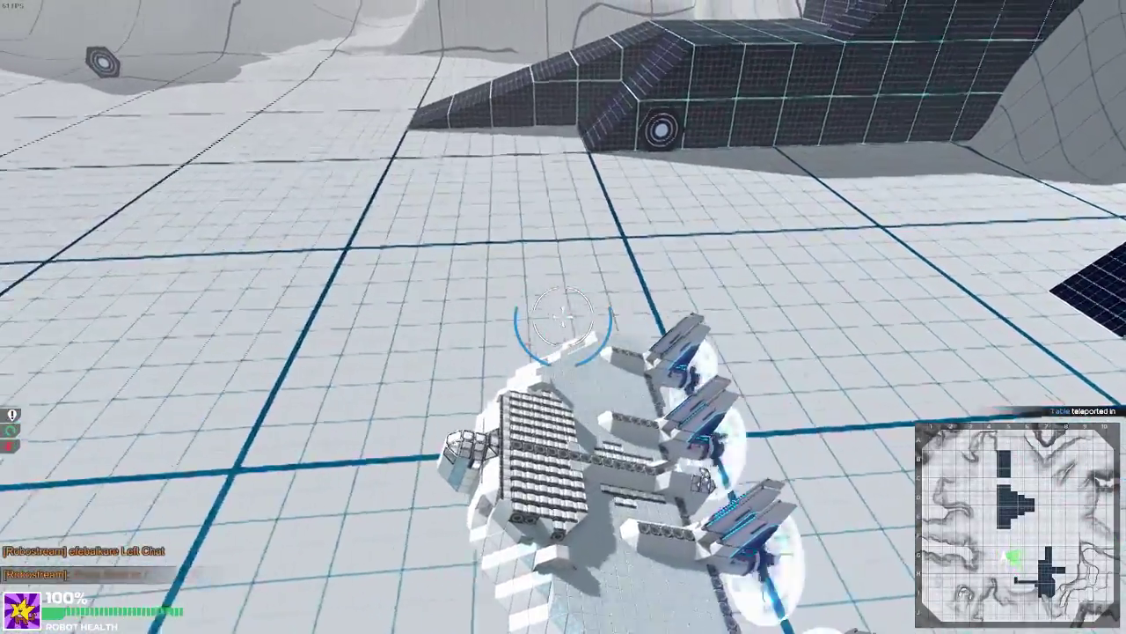
- Fly the robot over the dark ramps, mountains and hills, then return to Edit Robot
{"action": "key", "text": "w"}
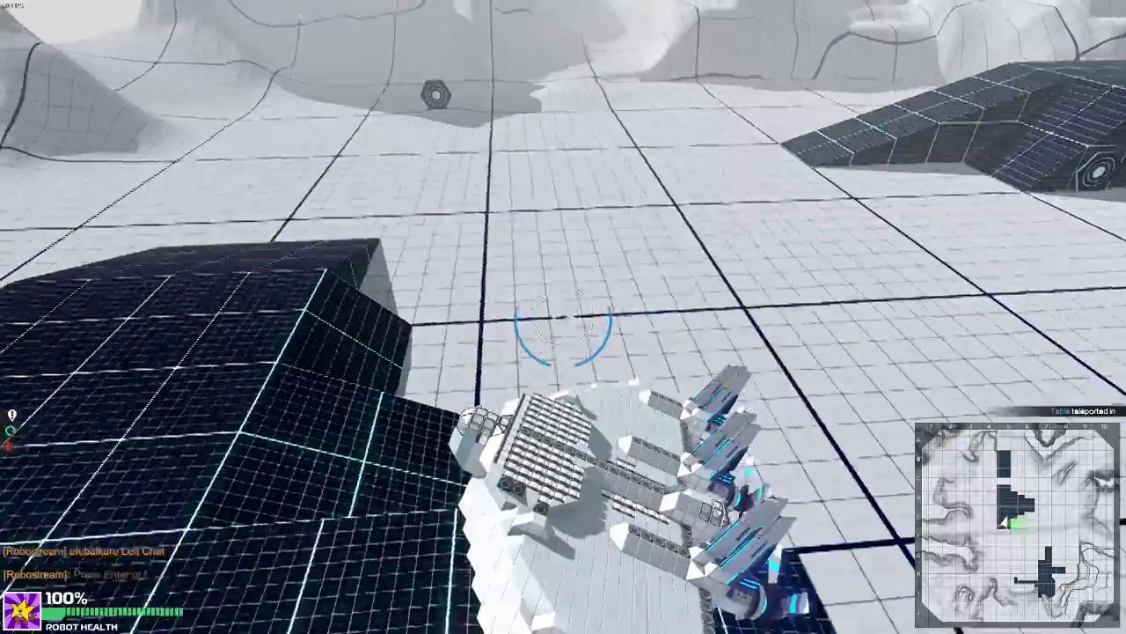
{"action": "key", "text": "w"}
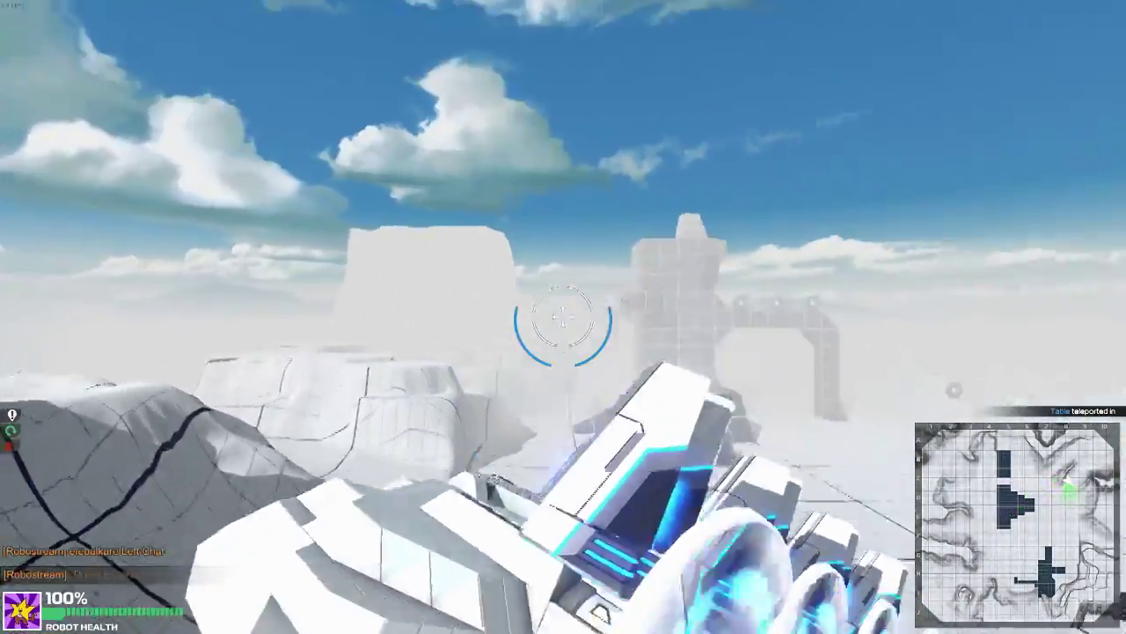
{"action": "key", "text": "w"}
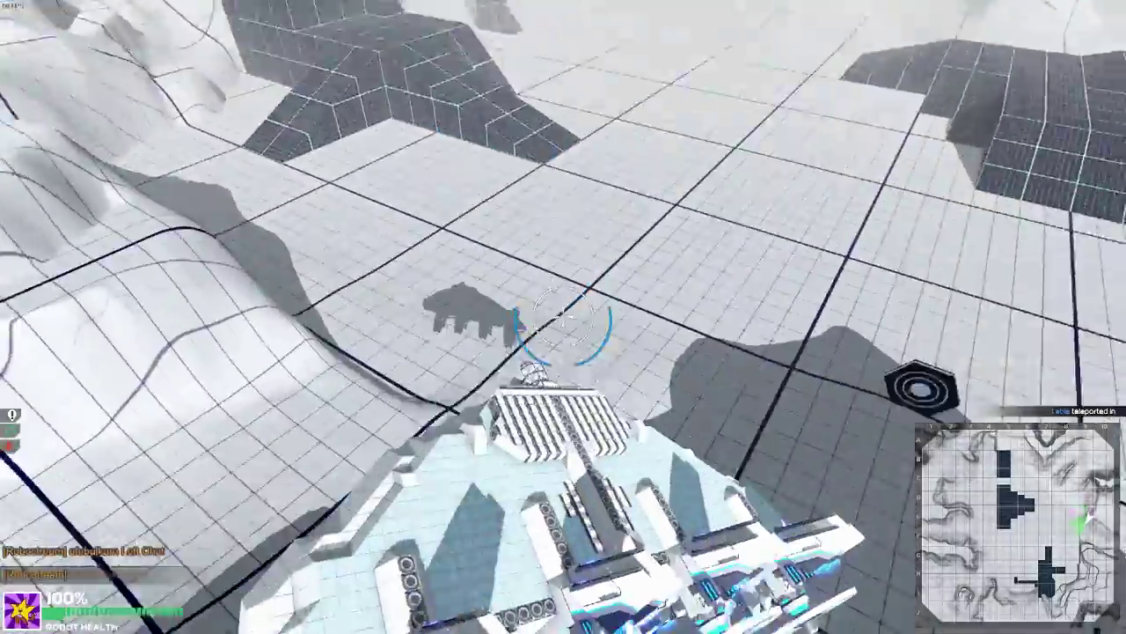
{"action": "key", "text": "w"}
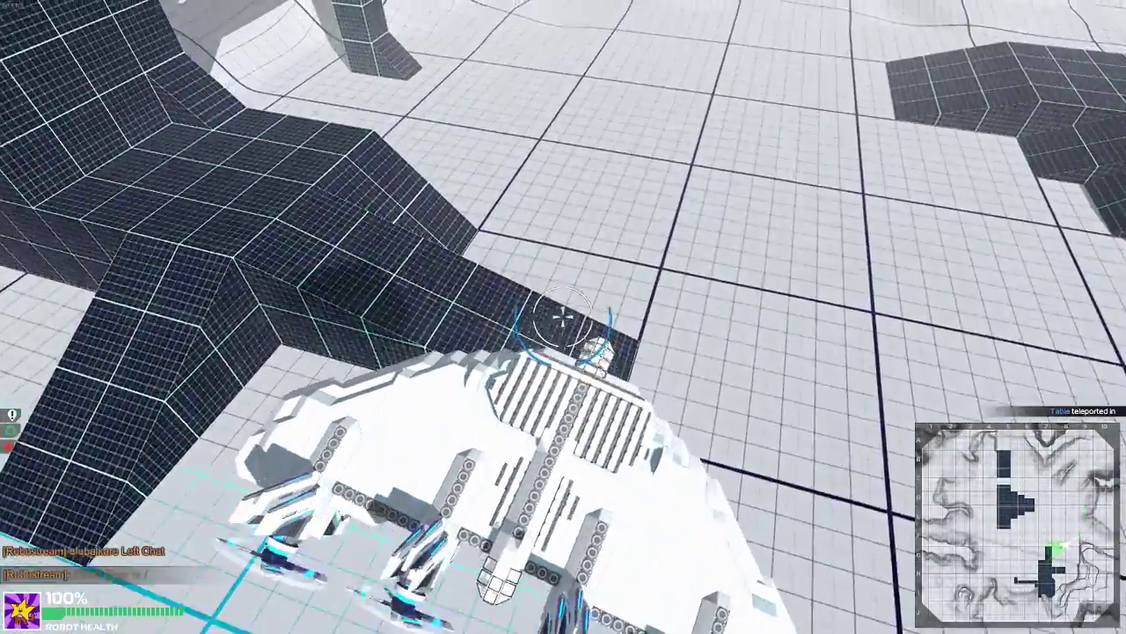
{"action": "key", "text": "w"}
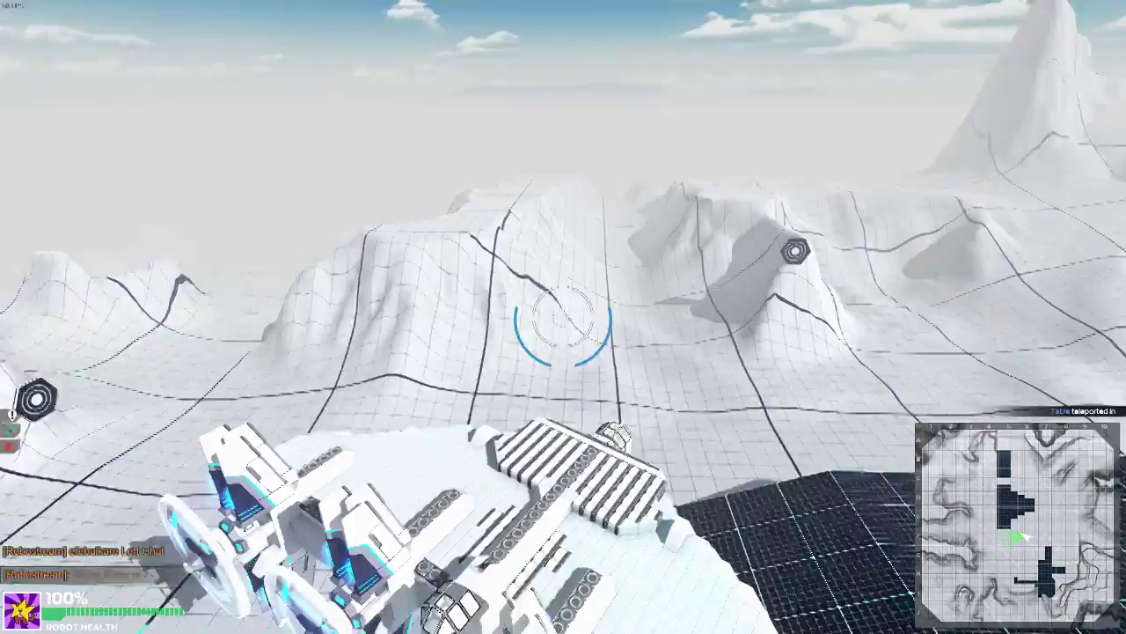
{"action": "key", "text": "w"}
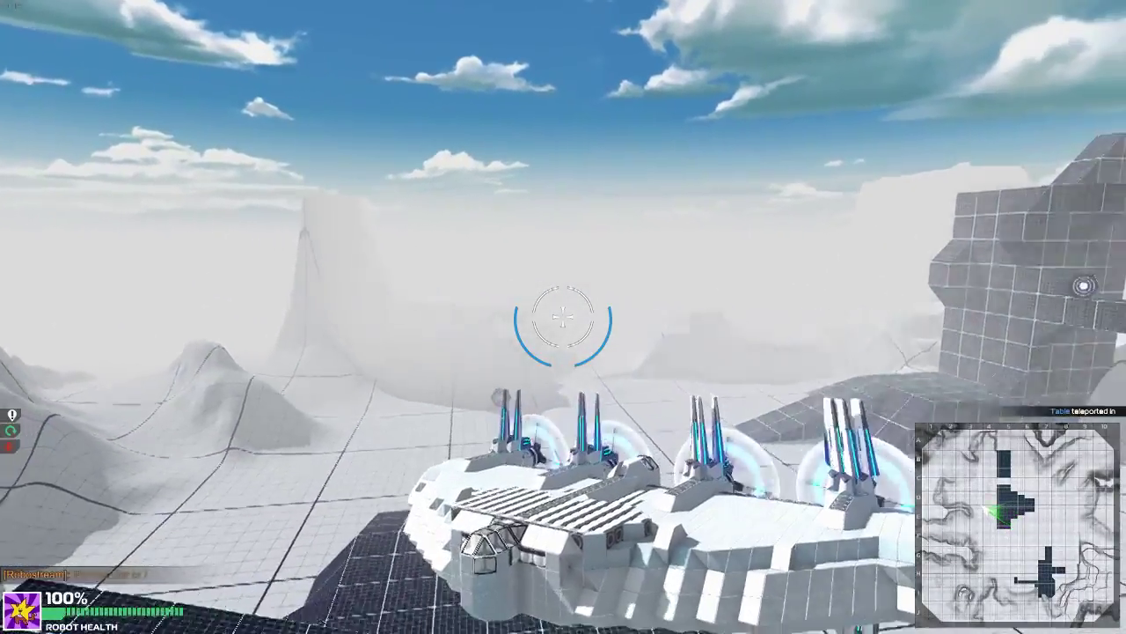
{"action": "key", "text": "a"}
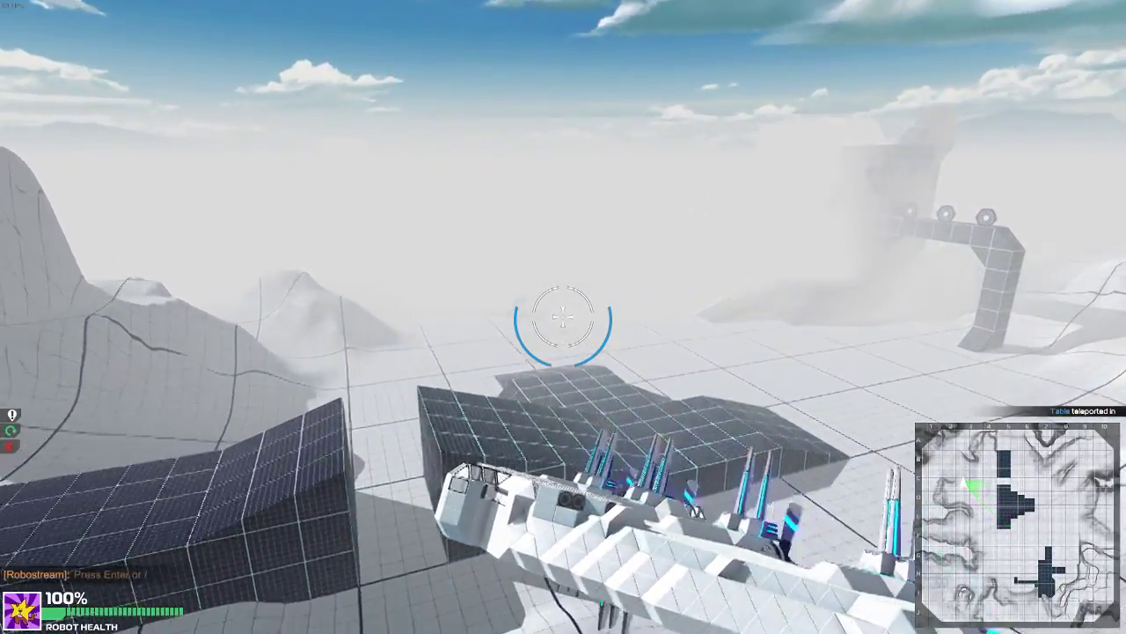
{"action": "key", "text": "w"}
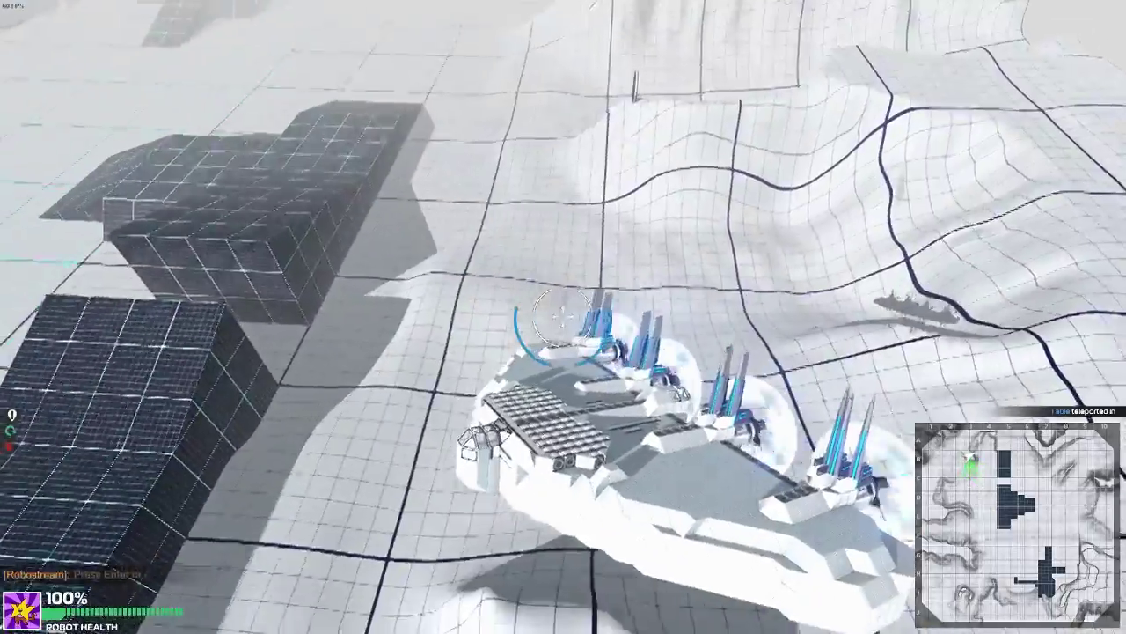
{"action": "key", "text": "w"}
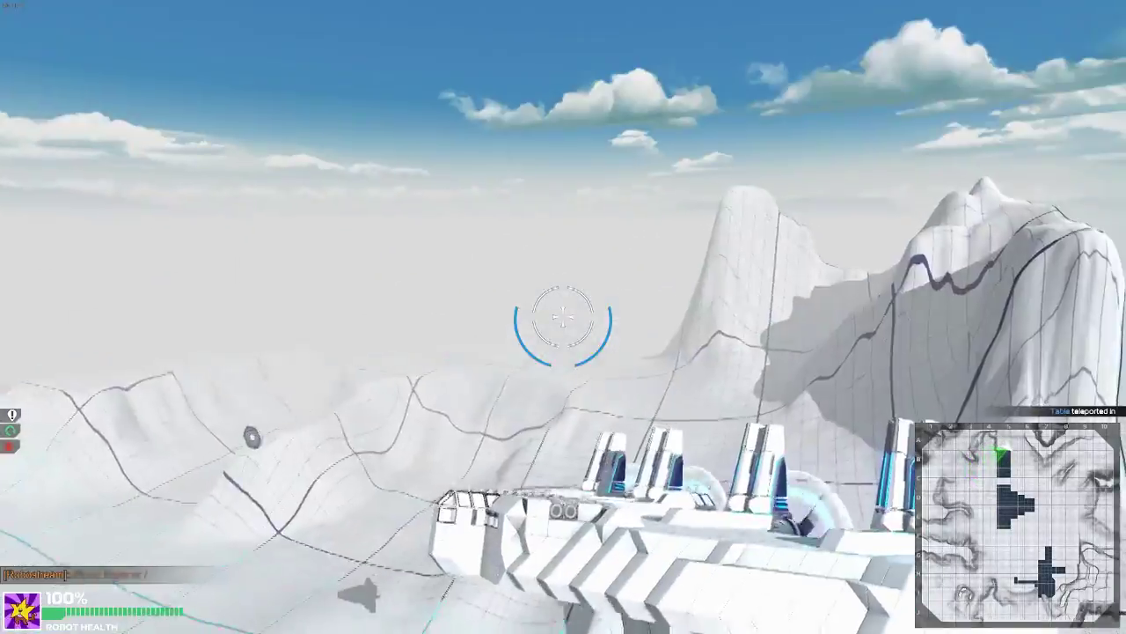
{"action": "key", "text": "w"}
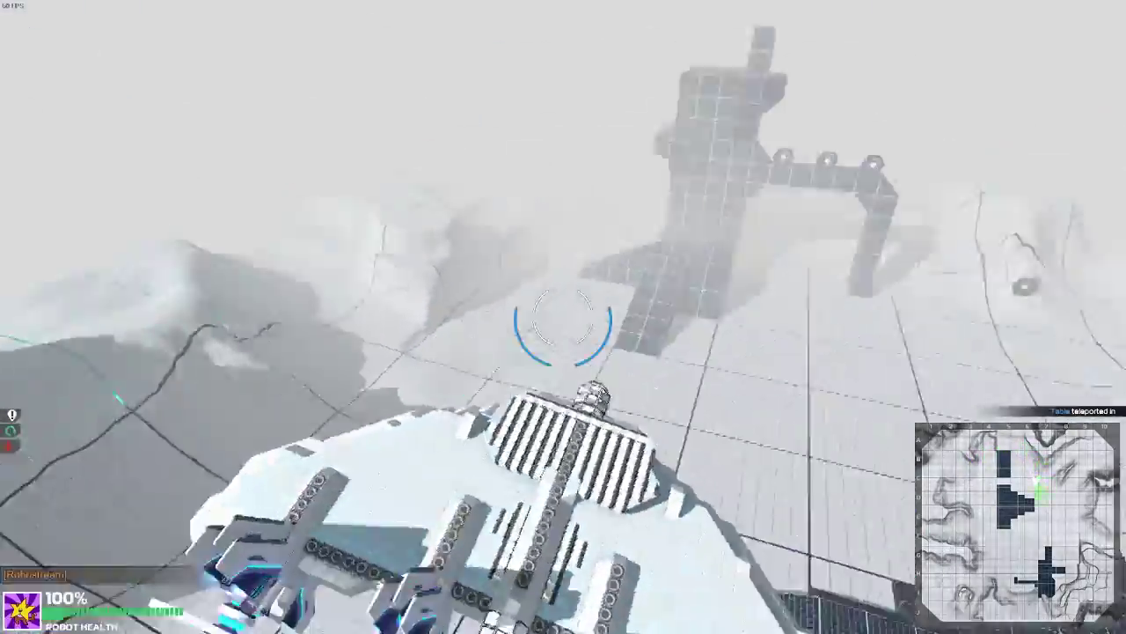
{"action": "key", "text": "w"}
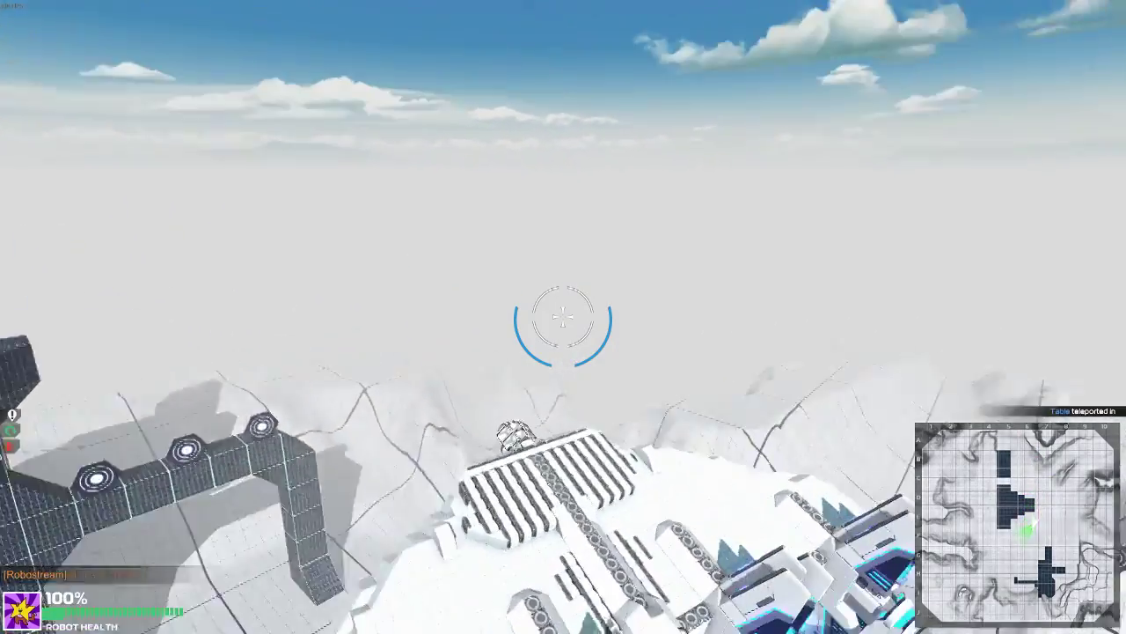
{"action": "key", "text": "w"}
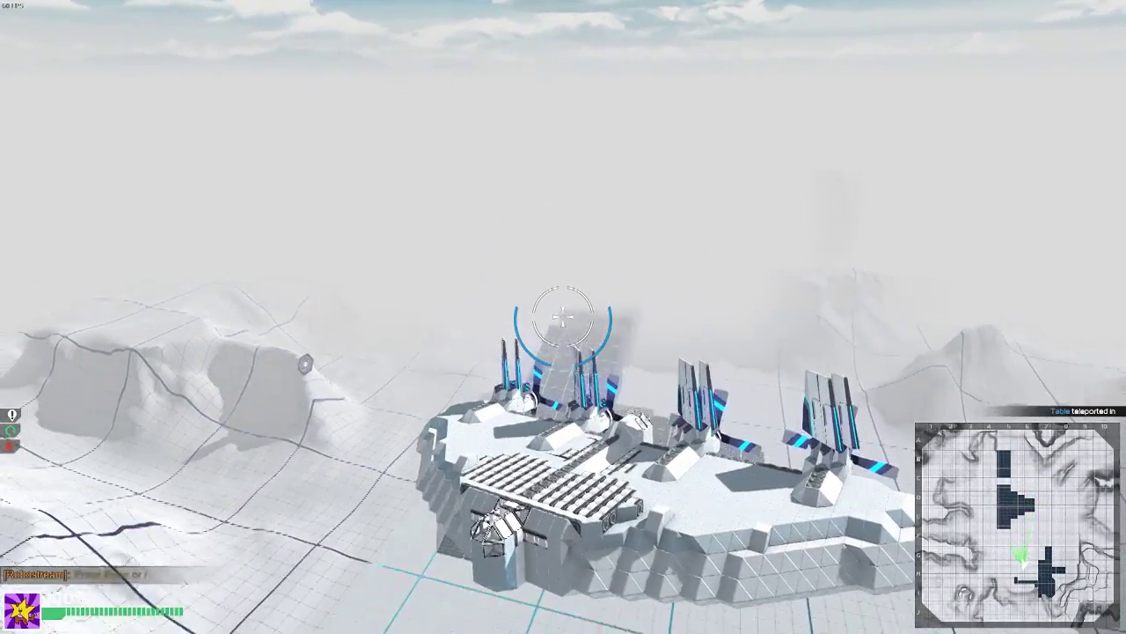
{"action": "key", "text": "w"}
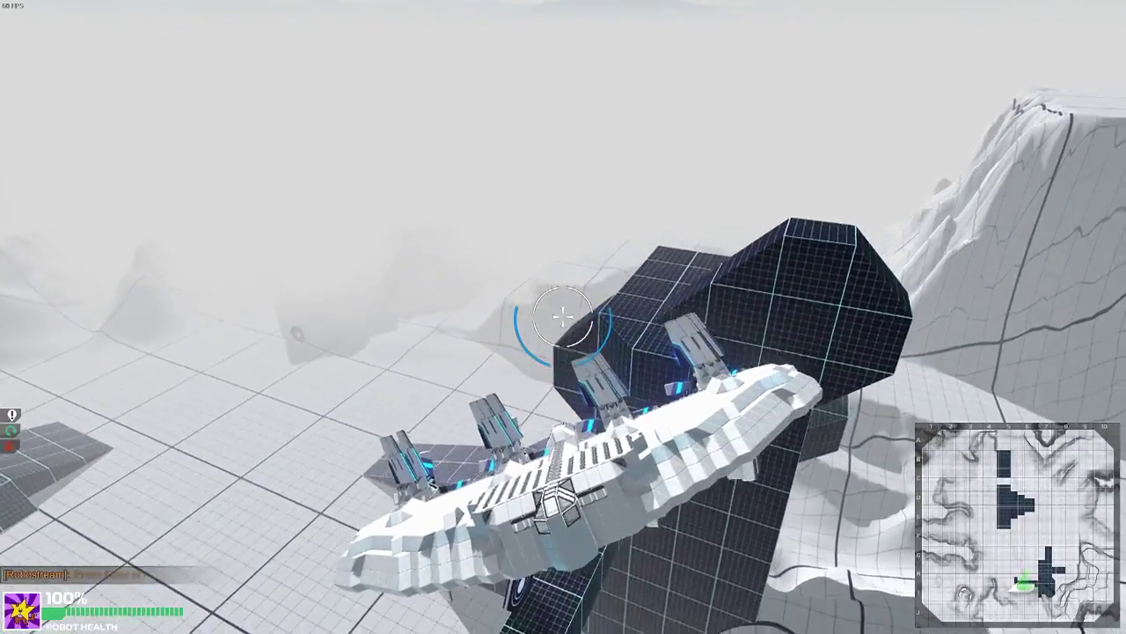
{"action": "key", "text": "w"}
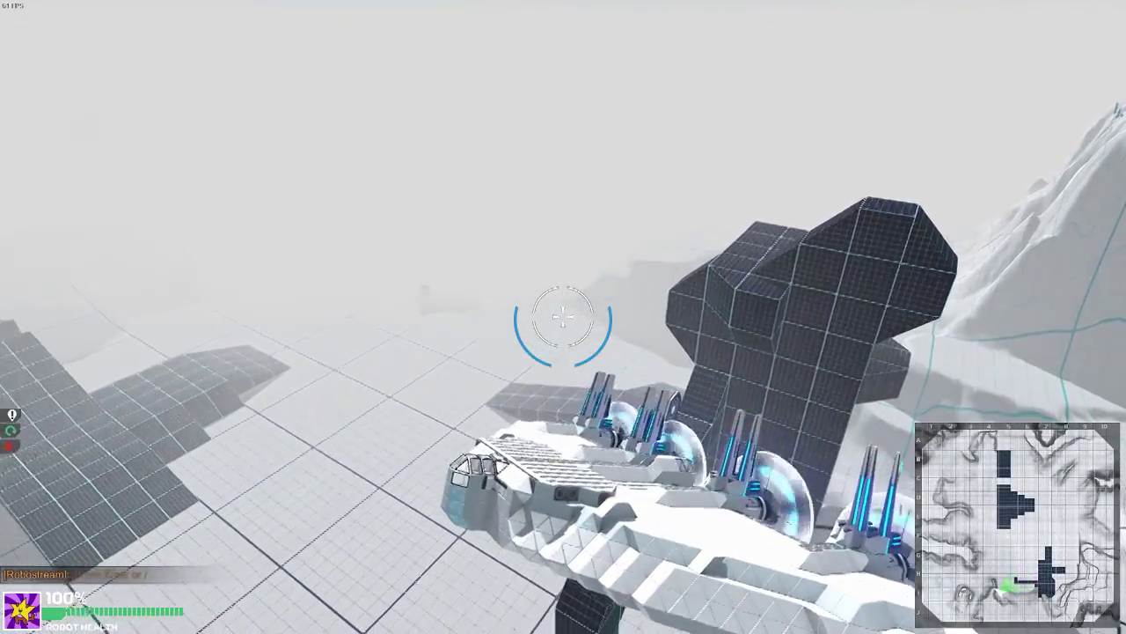
{"action": "key", "text": "w"}
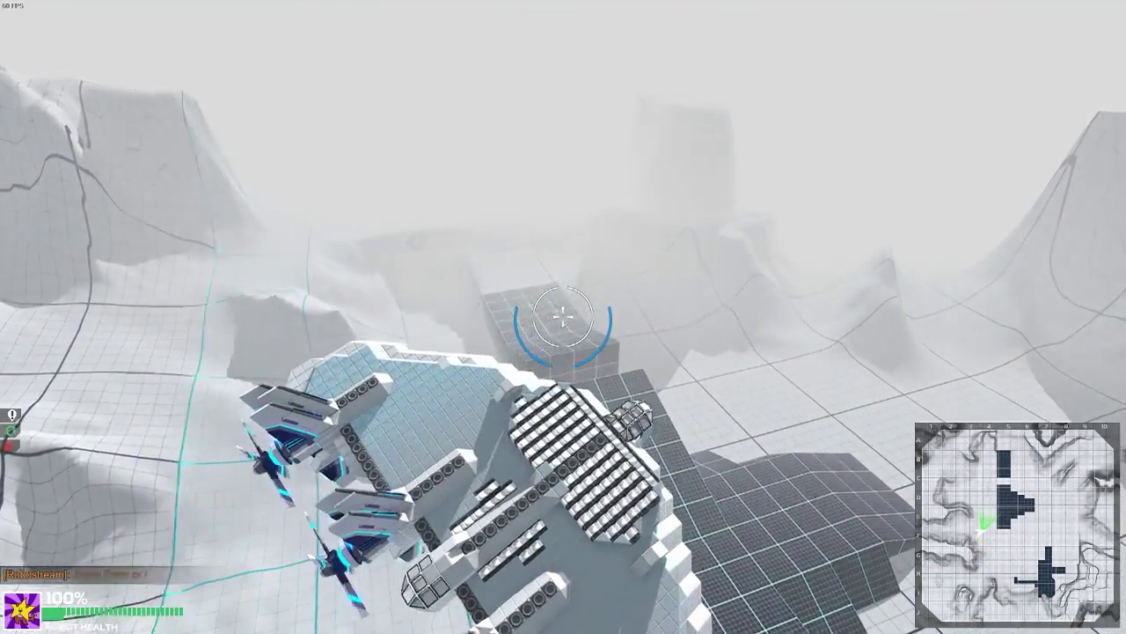
{"action": "key", "text": "Escape"}
{"action": "left_click", "coordinate": [596, 339]}
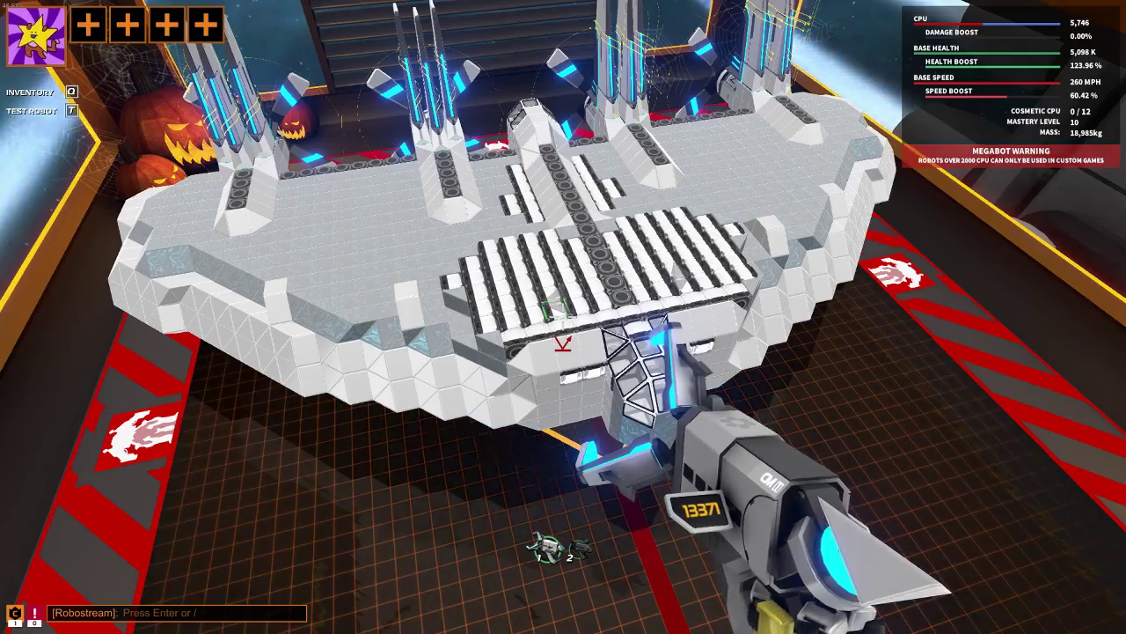
- Remove the blocks beside the helium housings on the deck and hull
{"action": "key", "text": "w"}
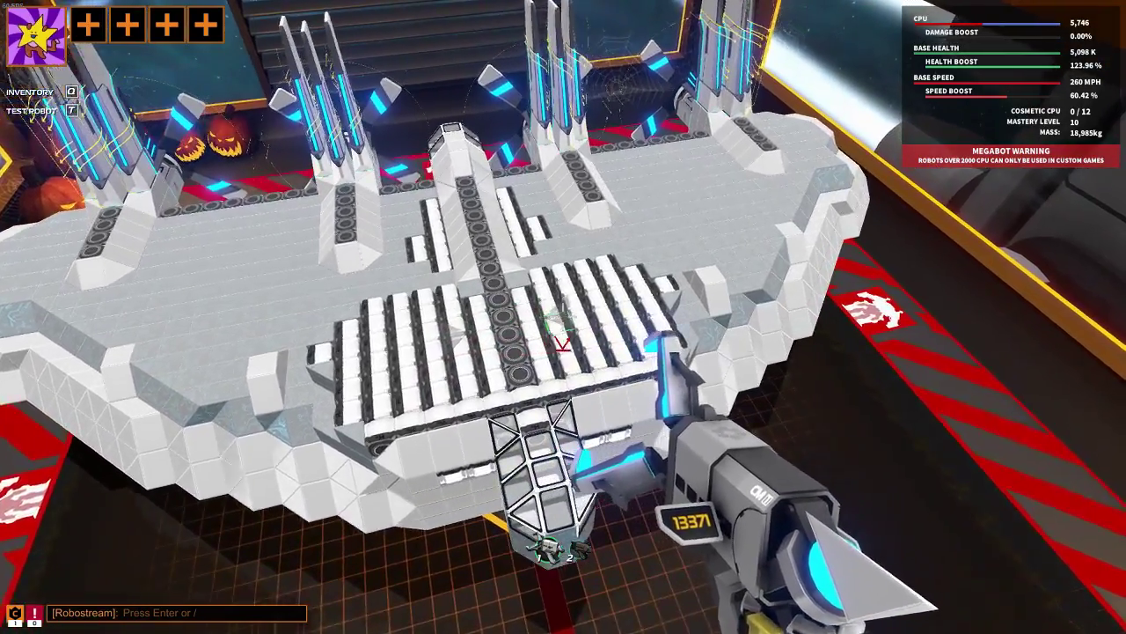
{"action": "key", "text": "w"}
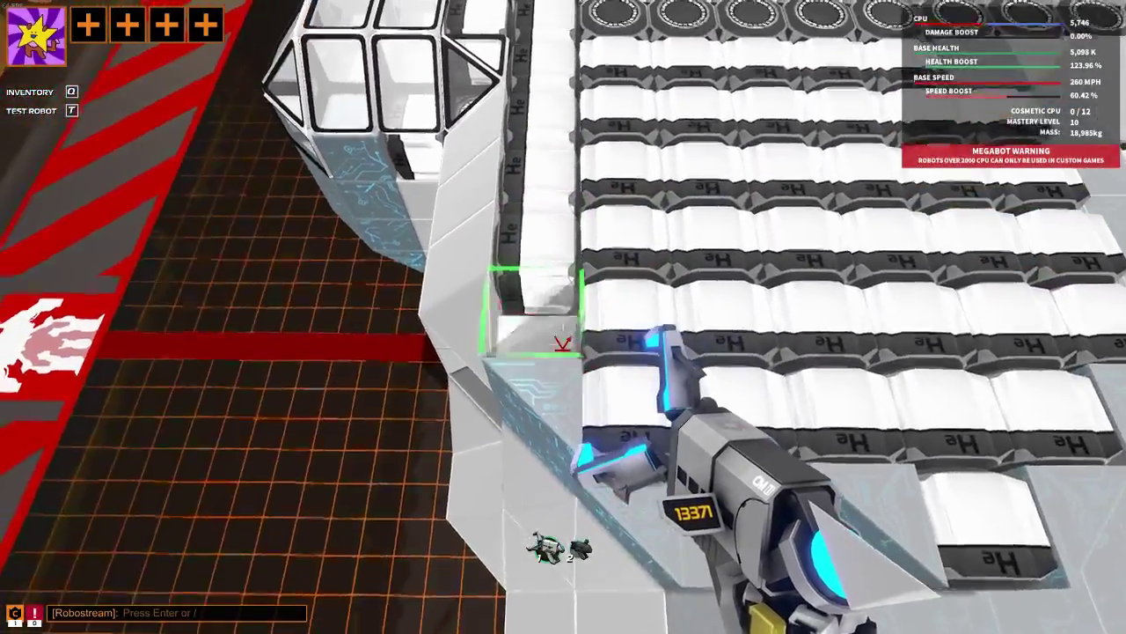
{"action": "right_click", "coordinate": [564, 343]}
{"action": "right_click", "coordinate": [563, 343]}
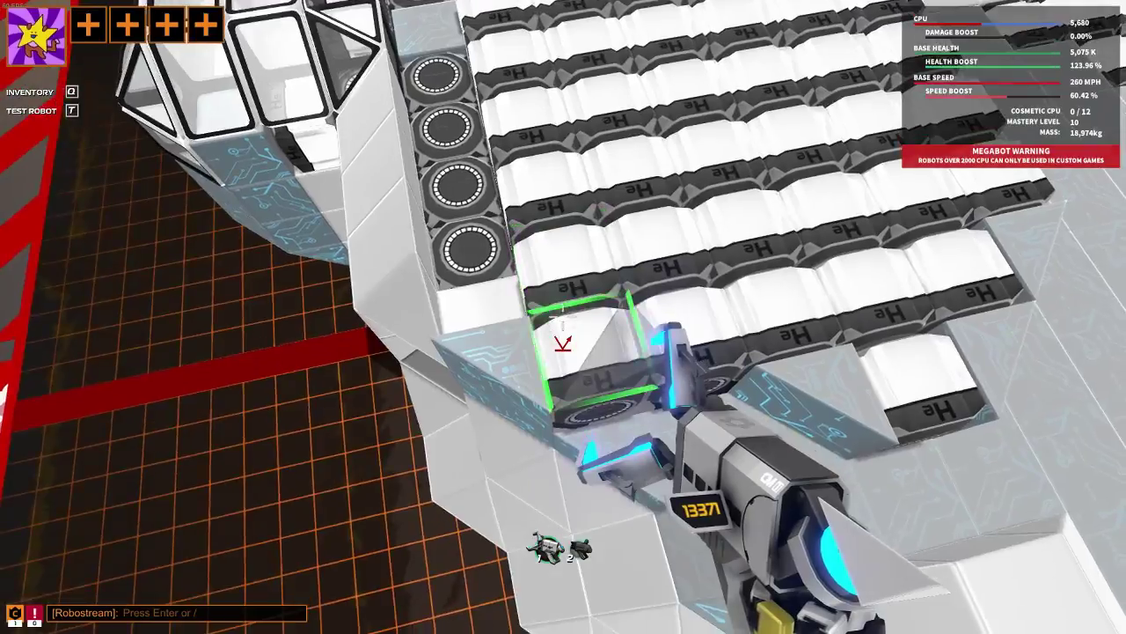
{"action": "right_click", "coordinate": [563, 317]}
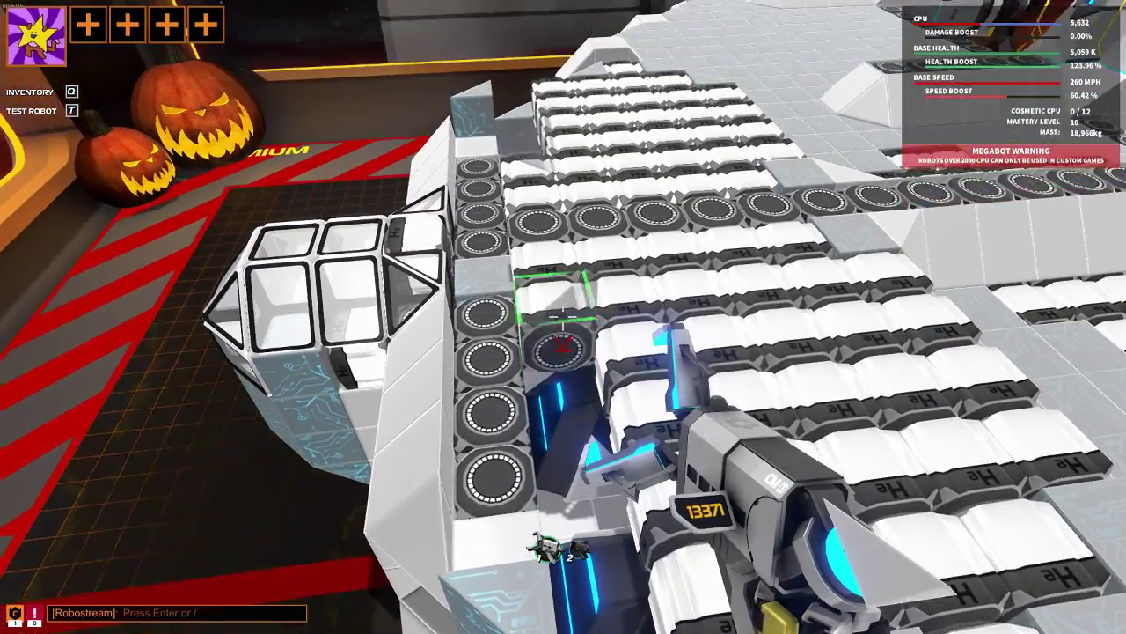
{"action": "right_click", "coordinate": [563, 317]}
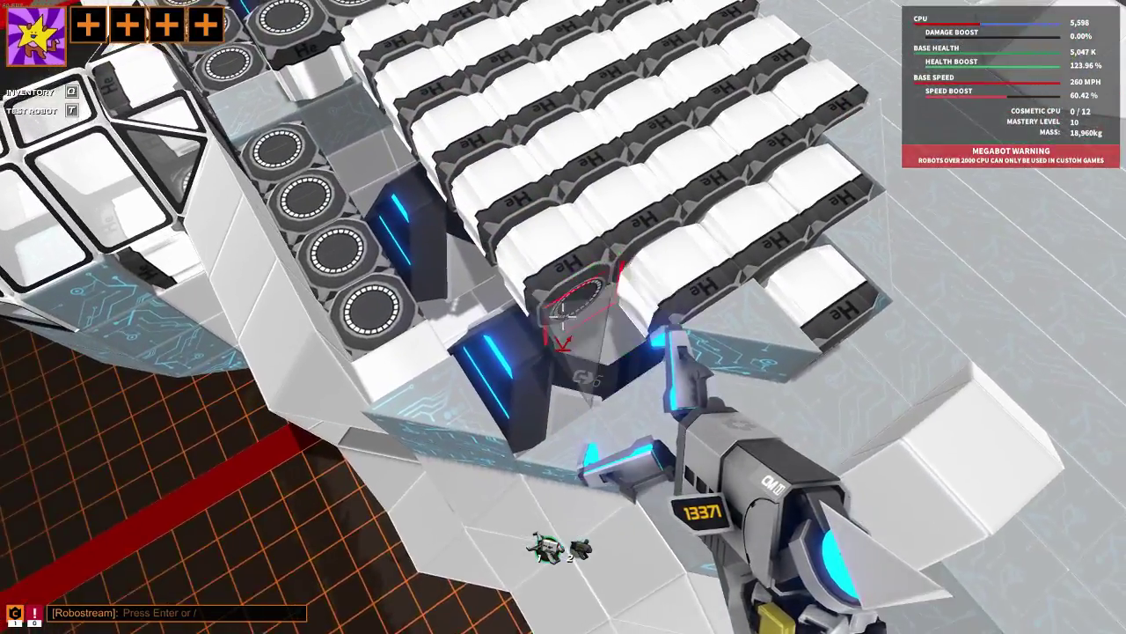
{"action": "right_click", "coordinate": [563, 317]}
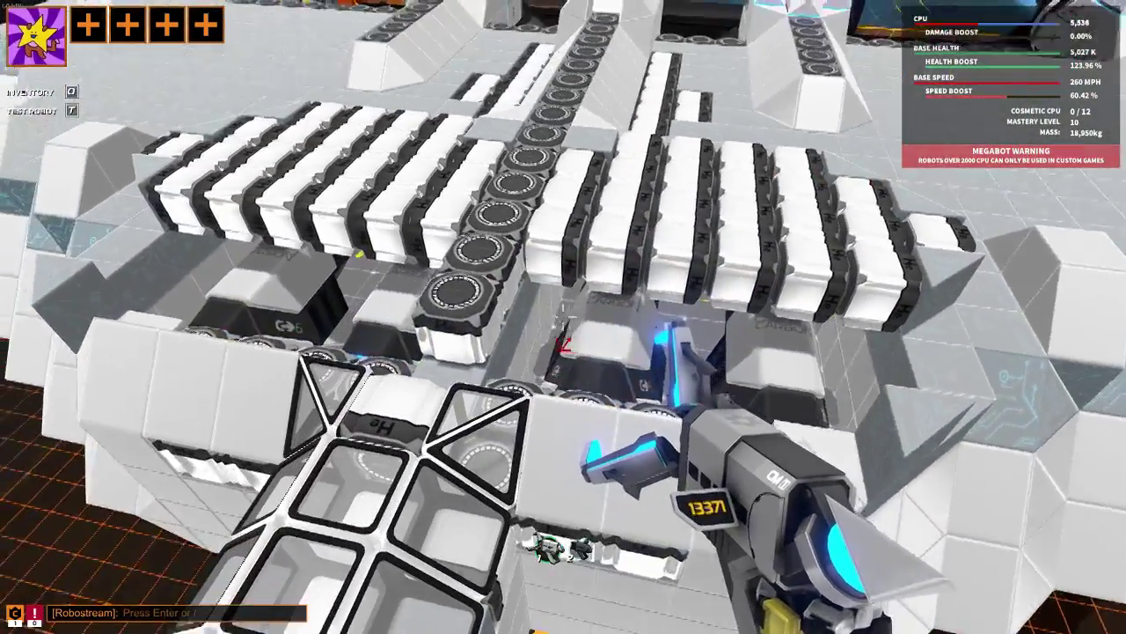
- Cover the helium housing opening with sloped blocks, then start a Test Zone drive
{"action": "middle_click", "coordinate": [563, 341]}
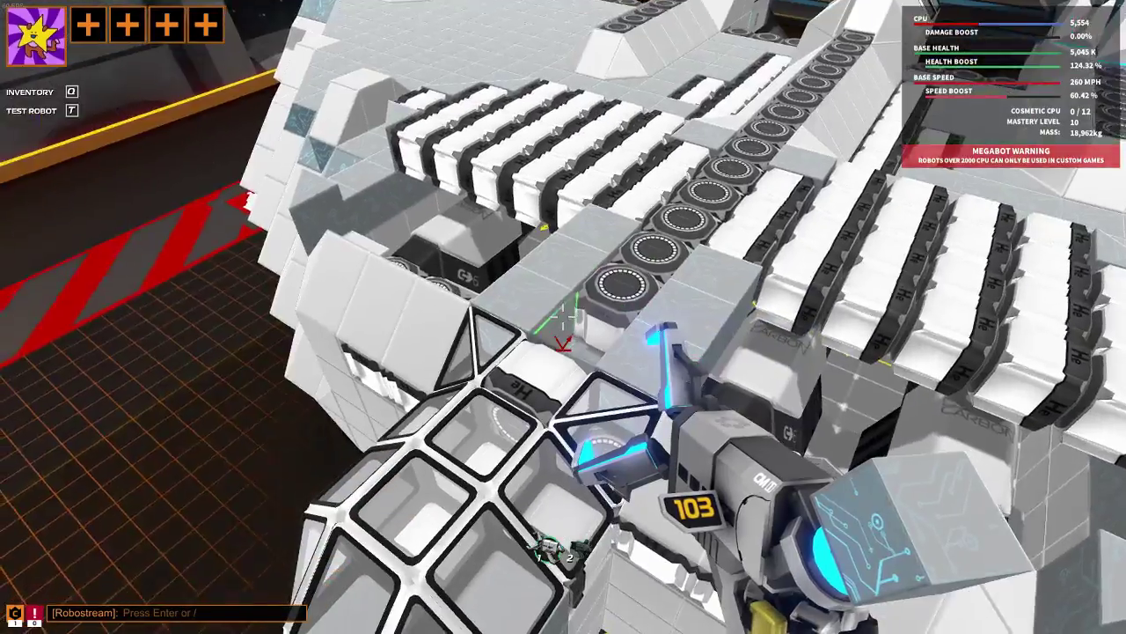
{"action": "left_click", "coordinate": [563, 341]}
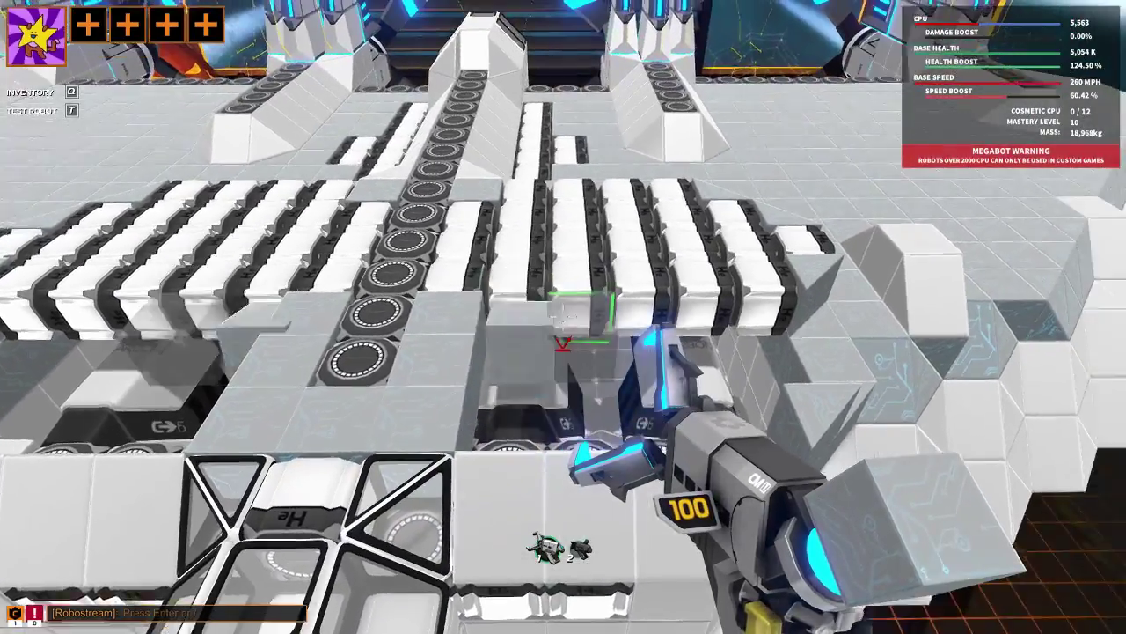
{"action": "left_click", "coordinate": [564, 317]}
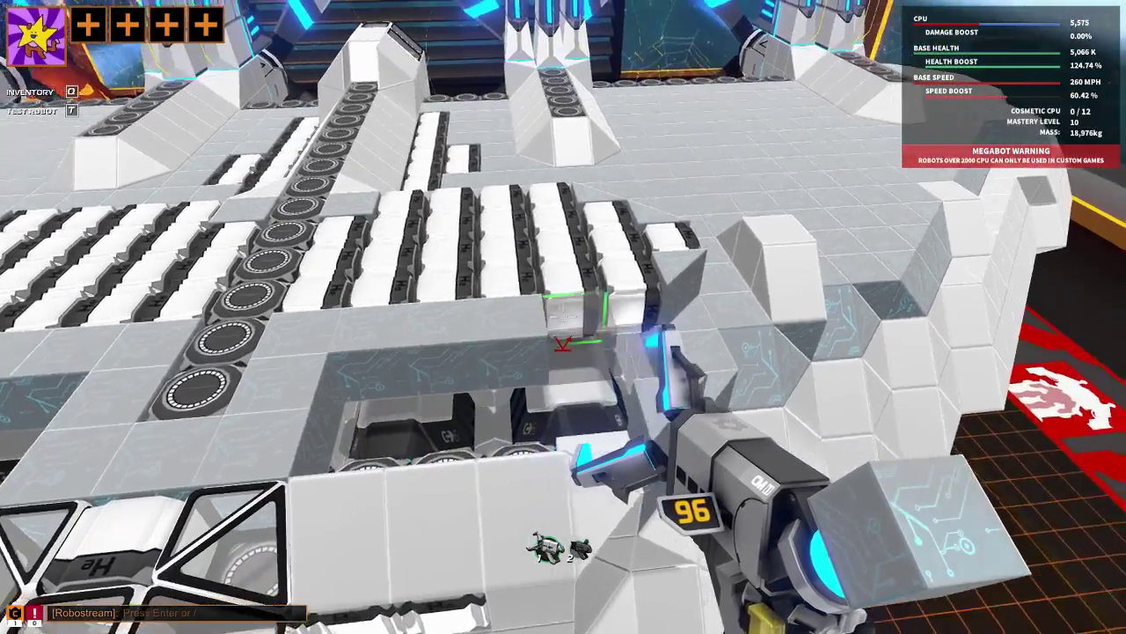
{"action": "left_click", "coordinate": [564, 316]}
{"action": "left_click", "coordinate": [563, 317]}
{"action": "left_click", "coordinate": [564, 316]}
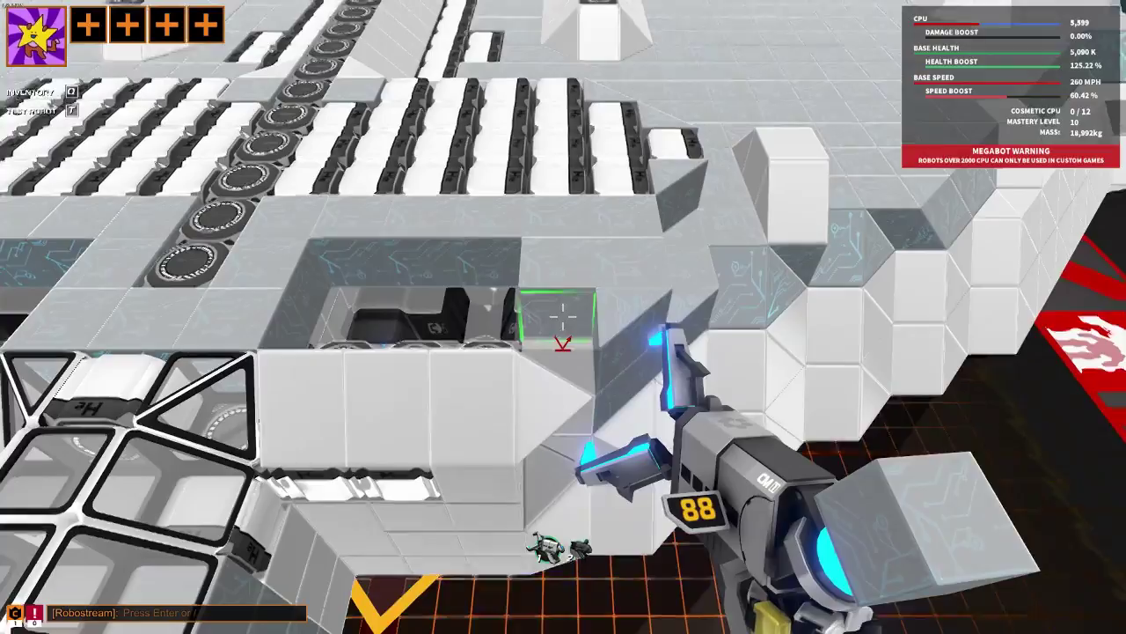
{"action": "left_click", "coordinate": [564, 317]}
{"action": "left_click", "coordinate": [563, 317]}
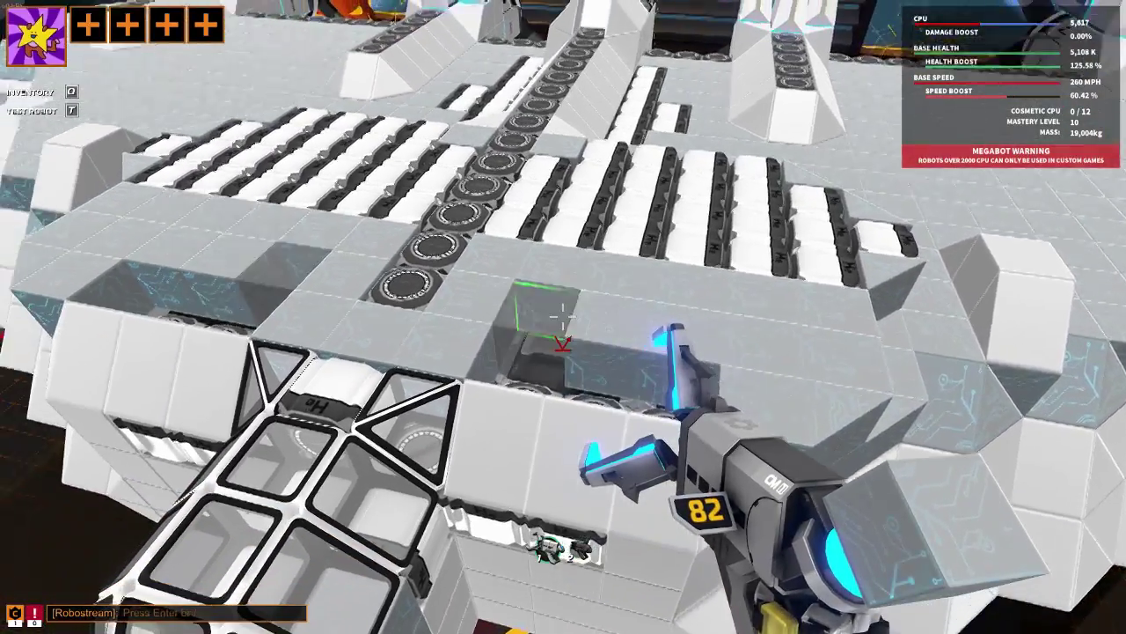
{"action": "left_click", "coordinate": [563, 317]}
{"action": "left_click", "coordinate": [563, 317]}
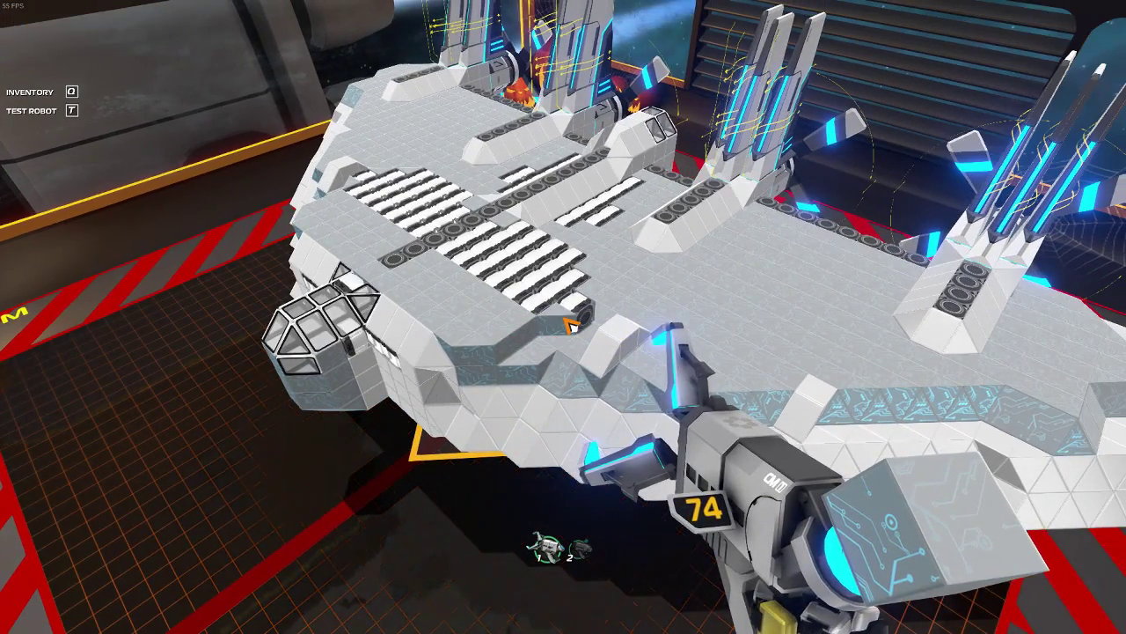
{"action": "key", "text": "t"}
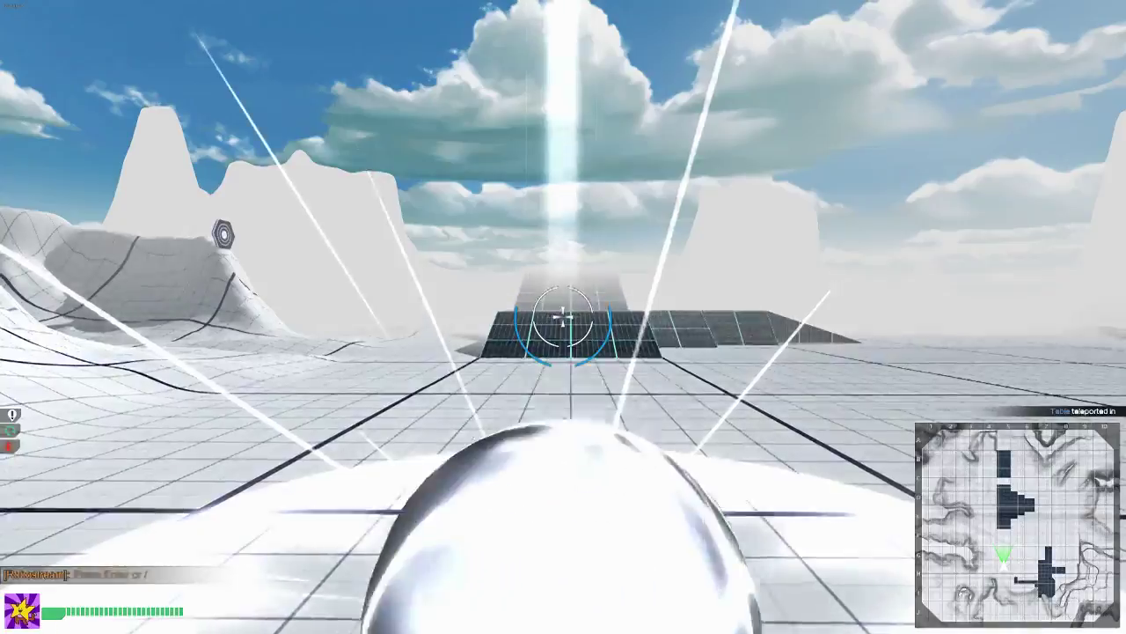
- Fly past the grid arch, dark ramps and hills, check the map, then return to editing
{"action": "key", "text": "w"}
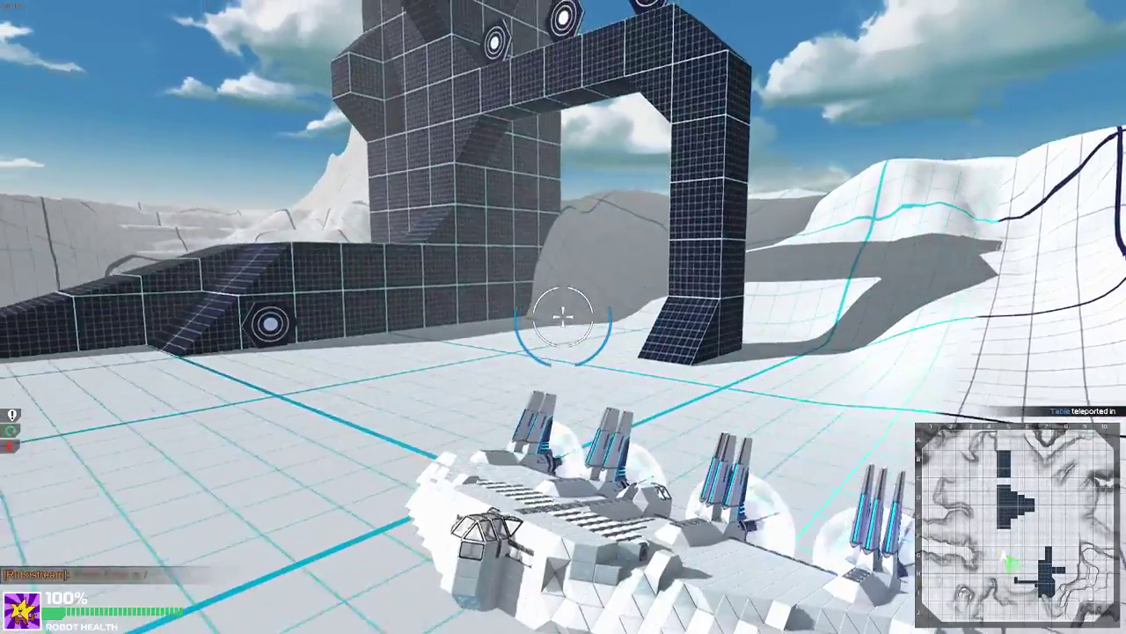
{"action": "key", "text": "w"}
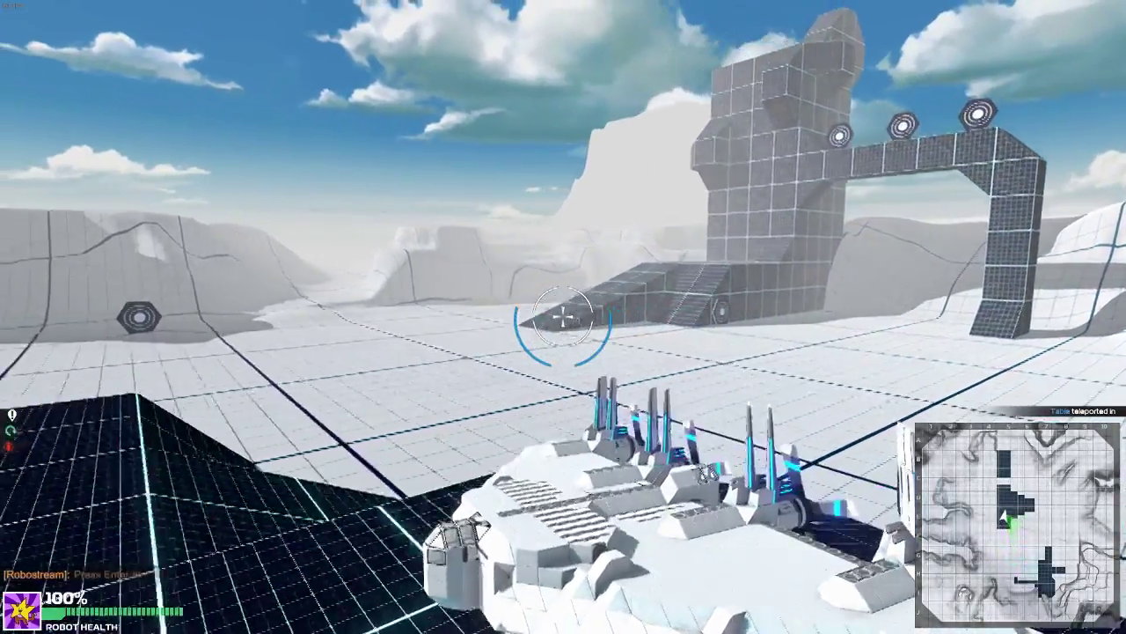
{"action": "key", "text": "w"}
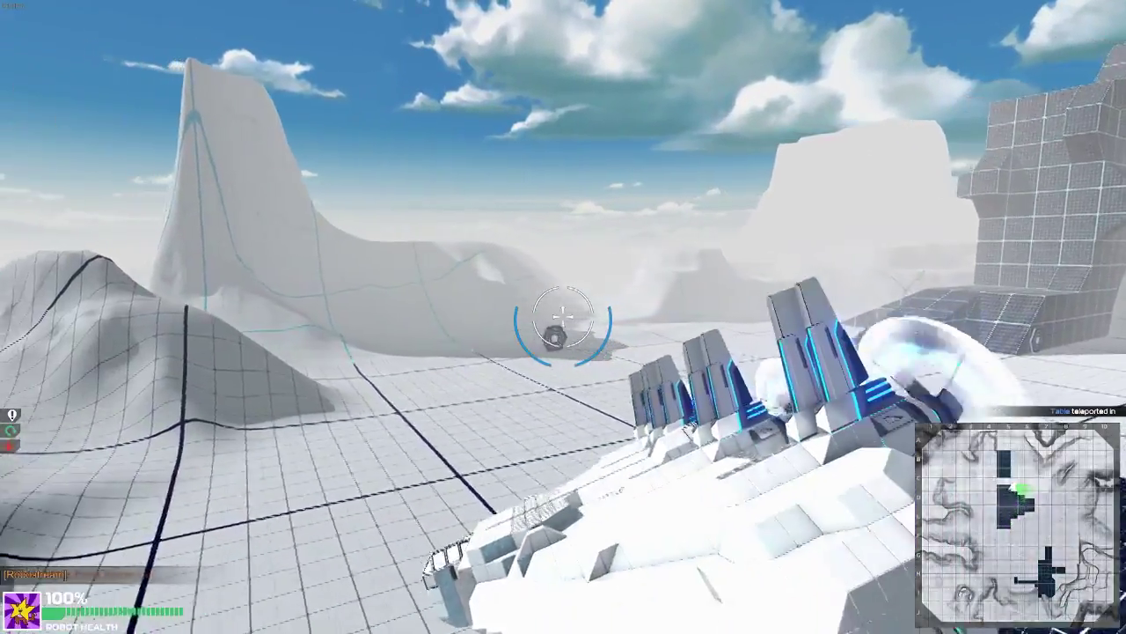
{"action": "key", "text": "w"}
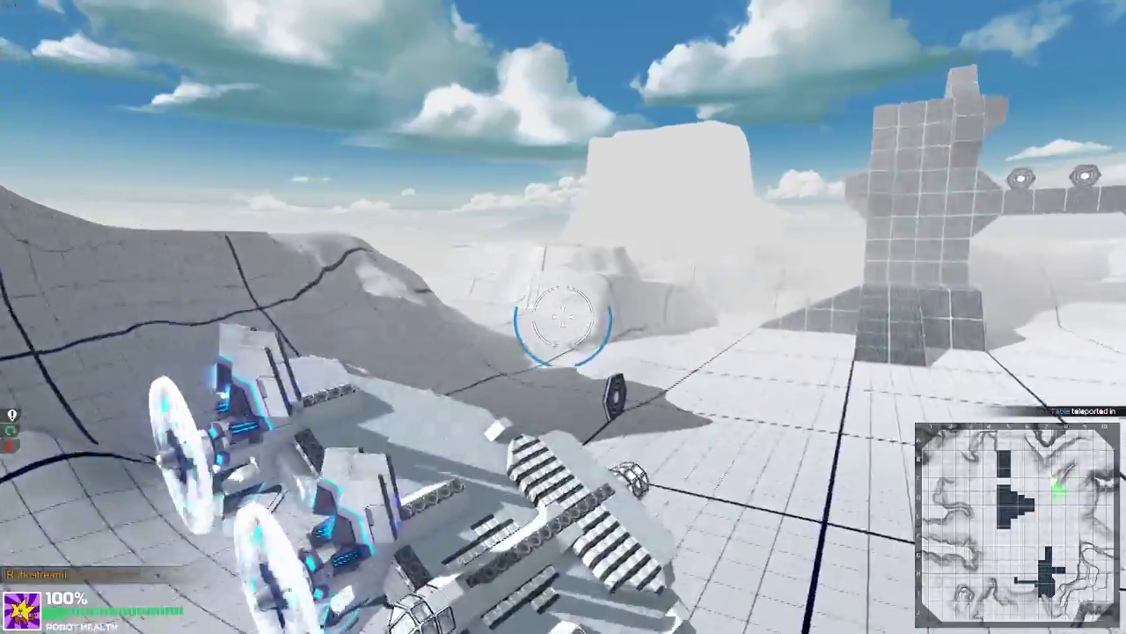
{"action": "key", "text": "w"}
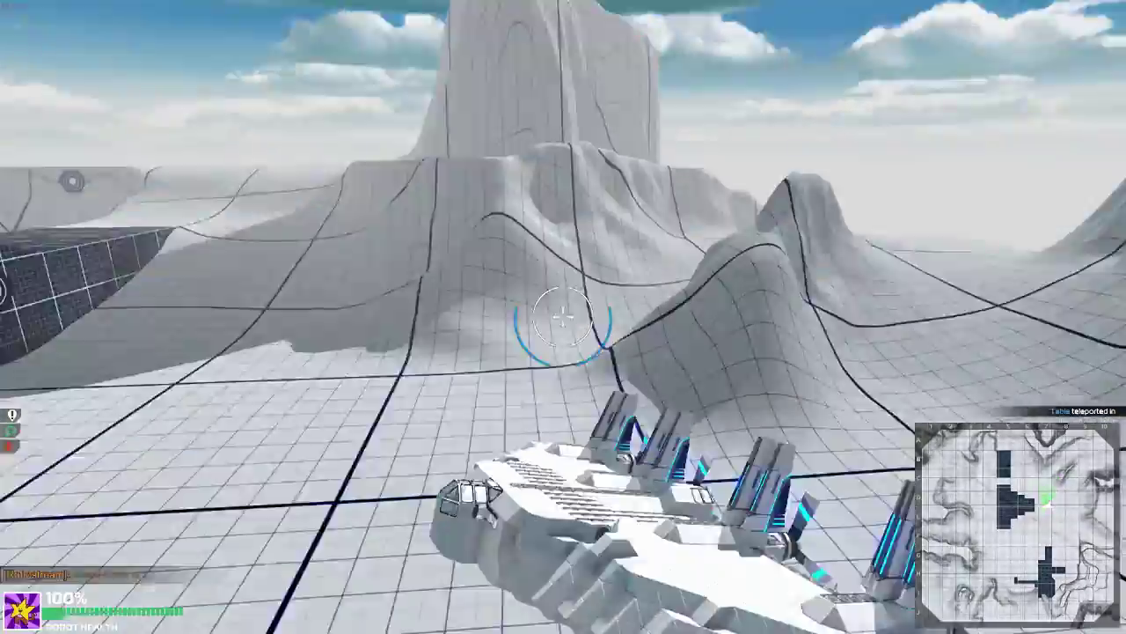
{"action": "key", "text": "w"}
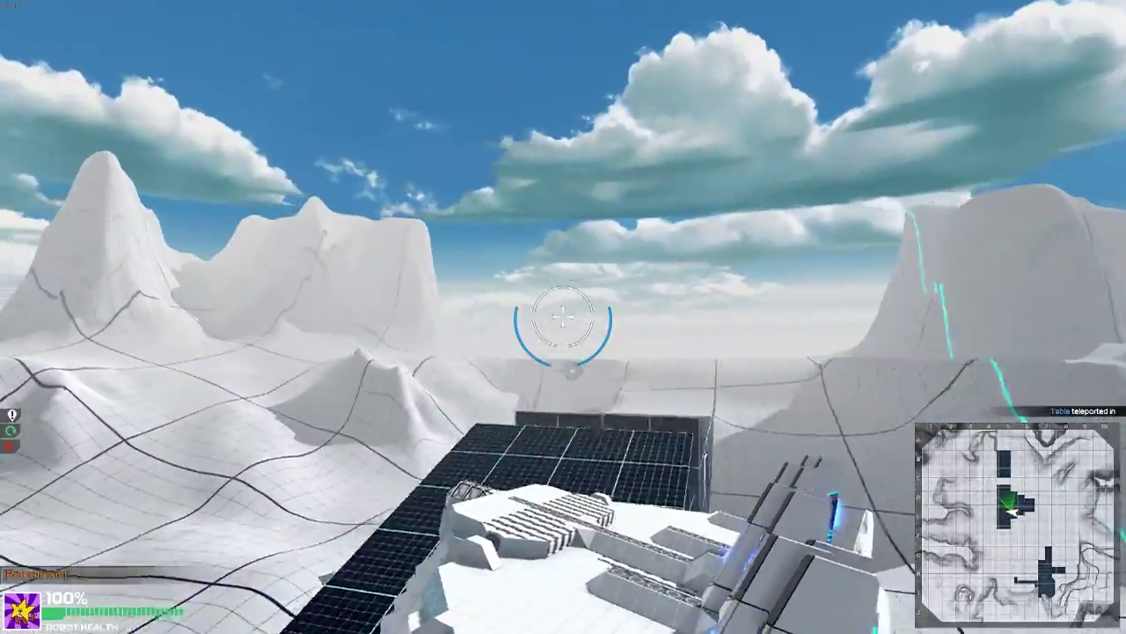
{"action": "key", "text": "w"}
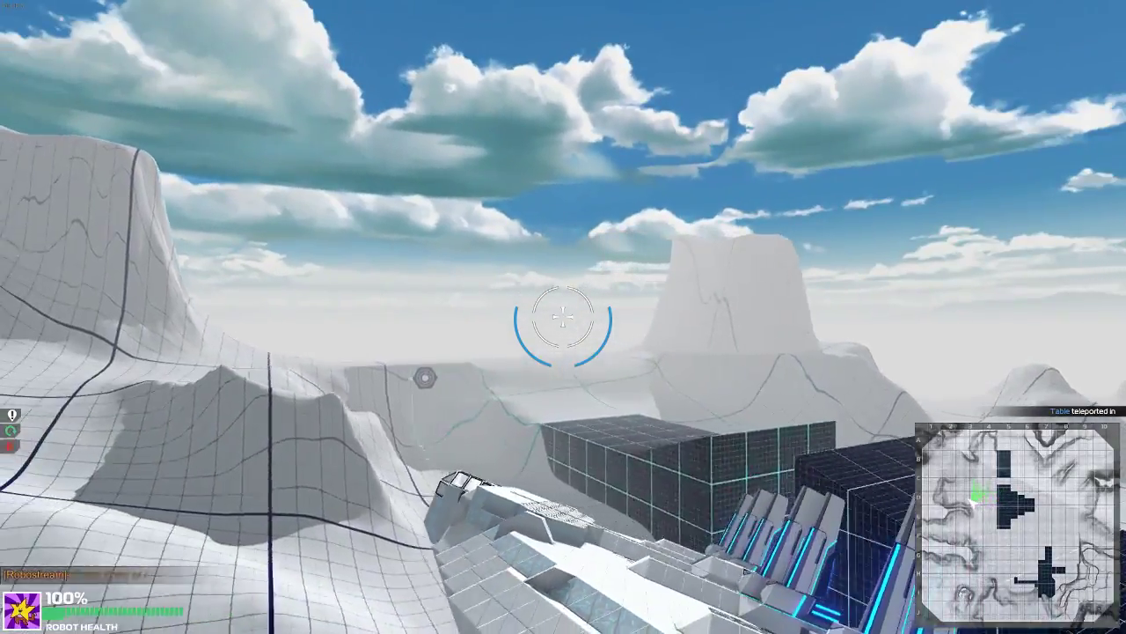
{"action": "key", "text": "w"}
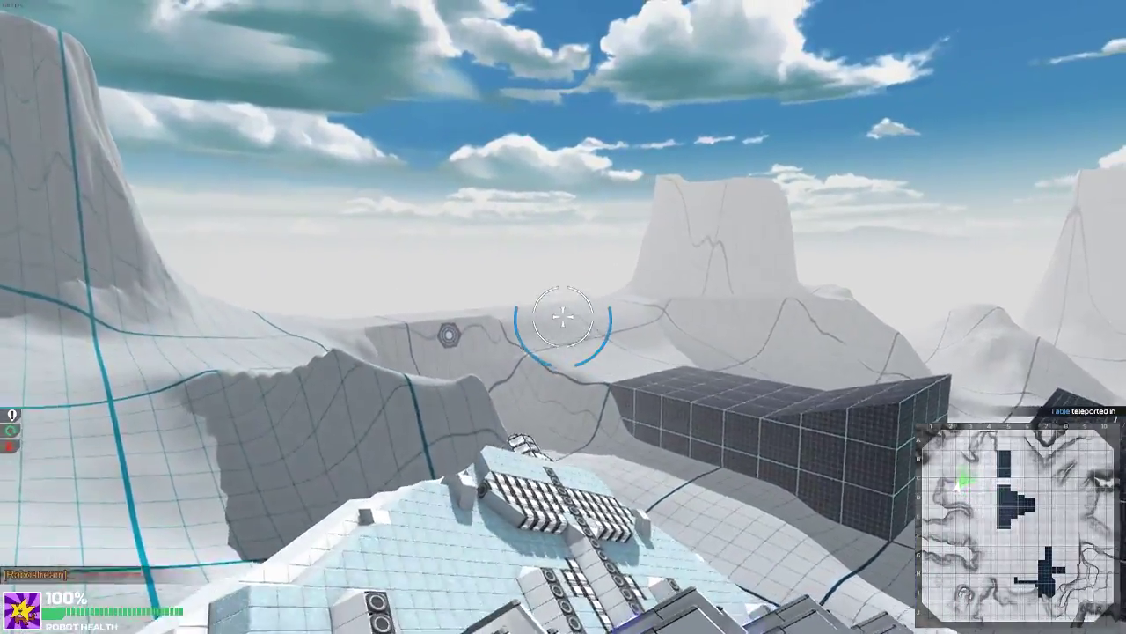
{"action": "key", "text": "w"}
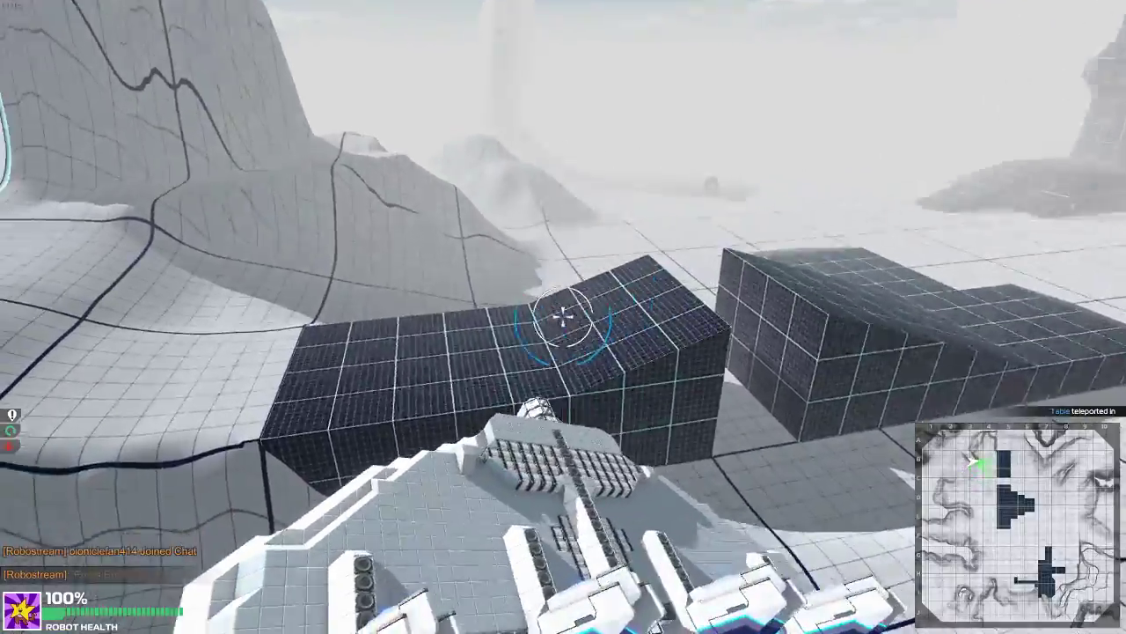
{"action": "key", "text": "w"}
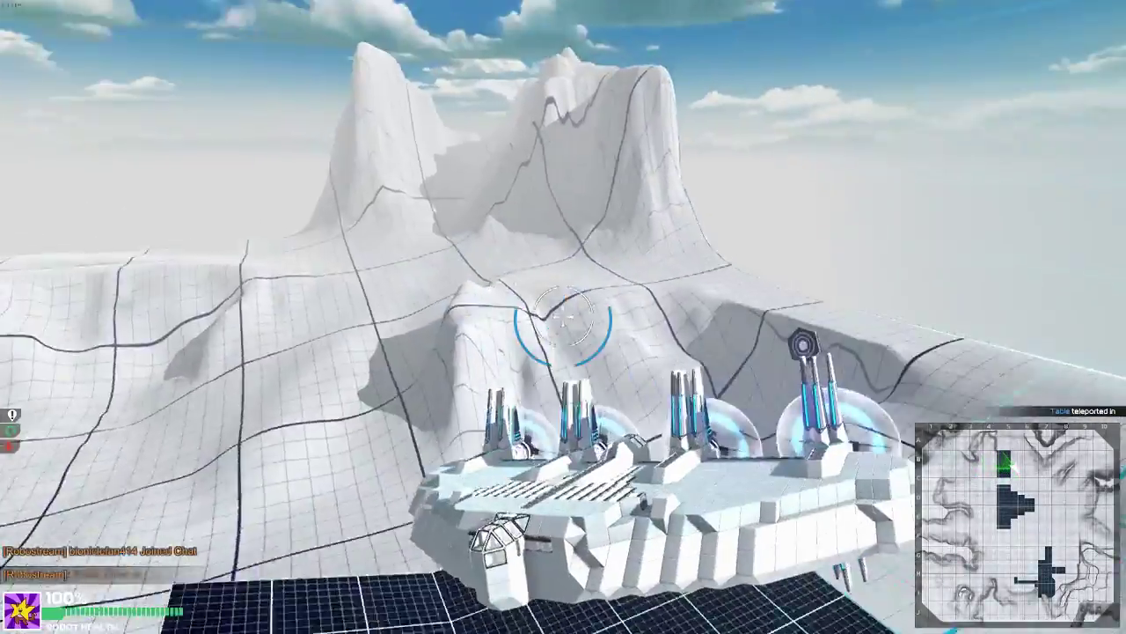
{"action": "key", "text": "Tab"}
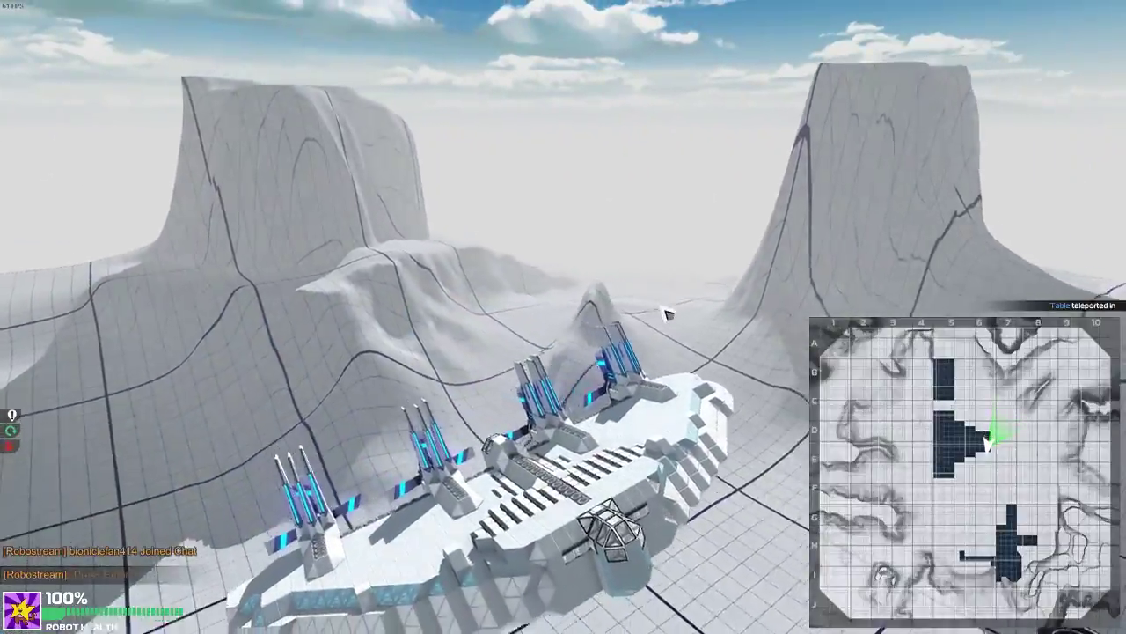
{"action": "key", "text": "Tab"}
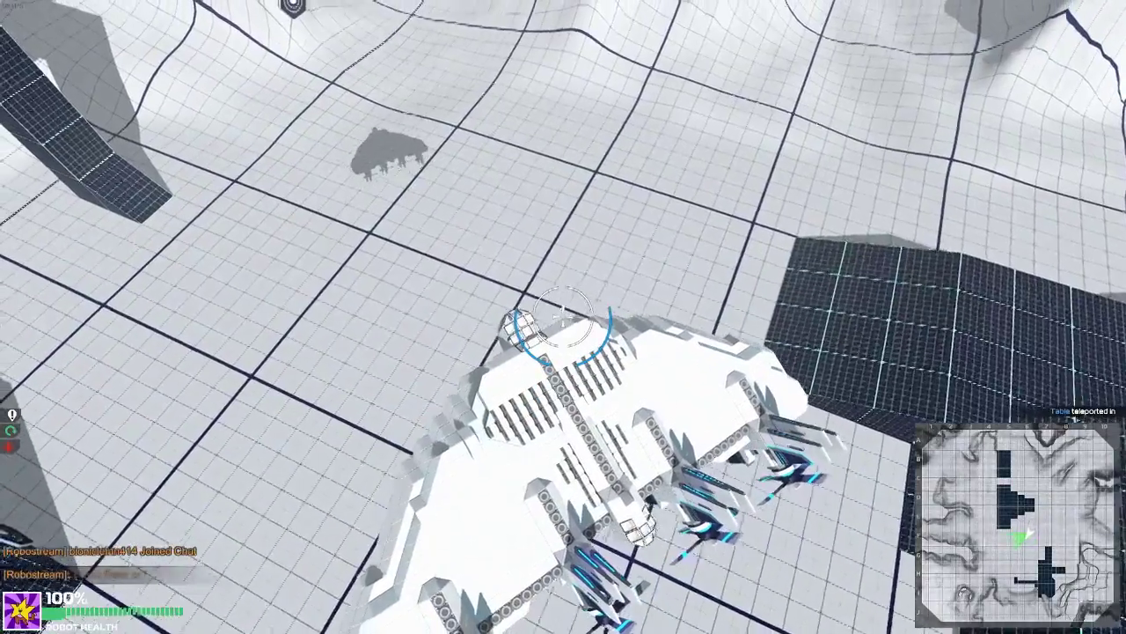
{"action": "key", "text": "Escape"}
{"action": "left_click", "coordinate": [598, 339]}
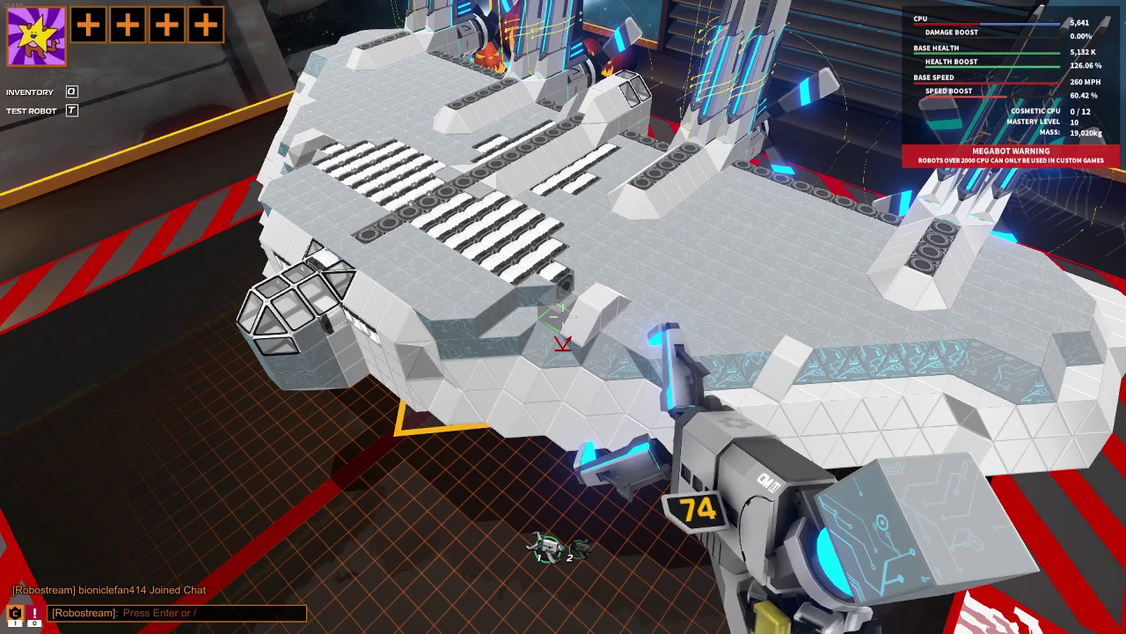
- Select the Plasma Devastator from the inventory's weapons category
{"action": "key", "text": "q"}
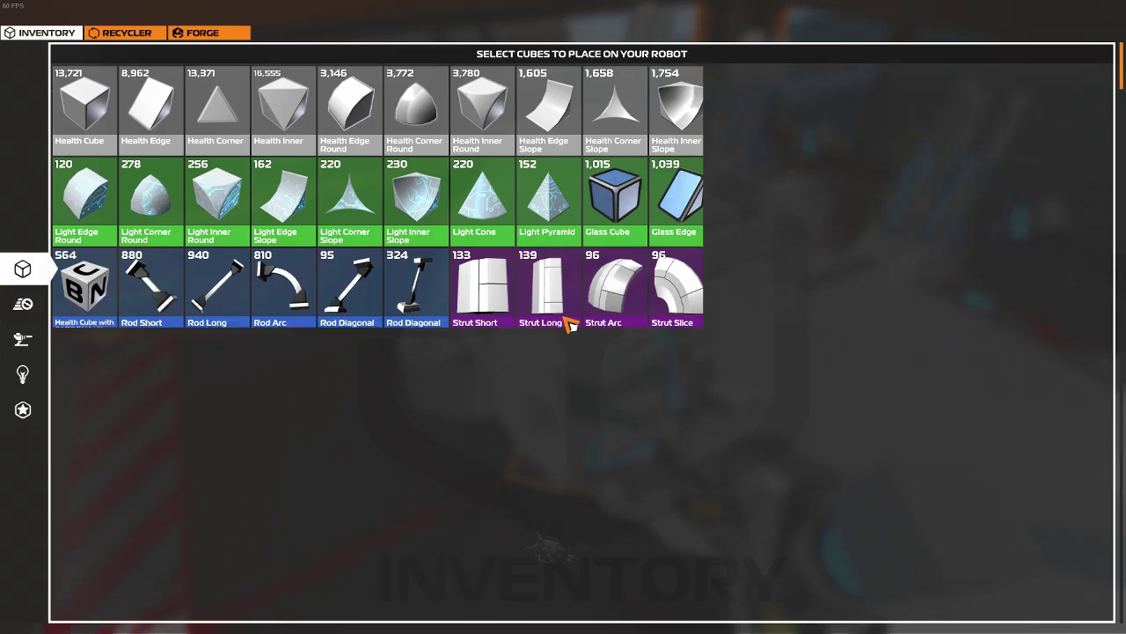
{"action": "left_click", "coordinate": [36, 327]}
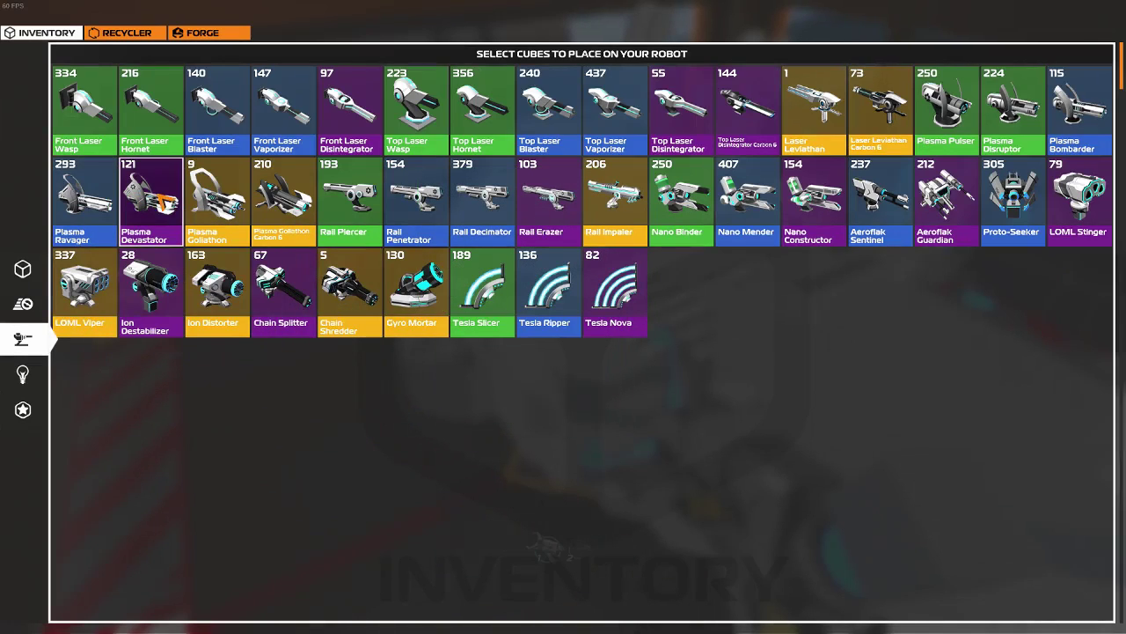
{"action": "left_click", "coordinate": [163, 202]}
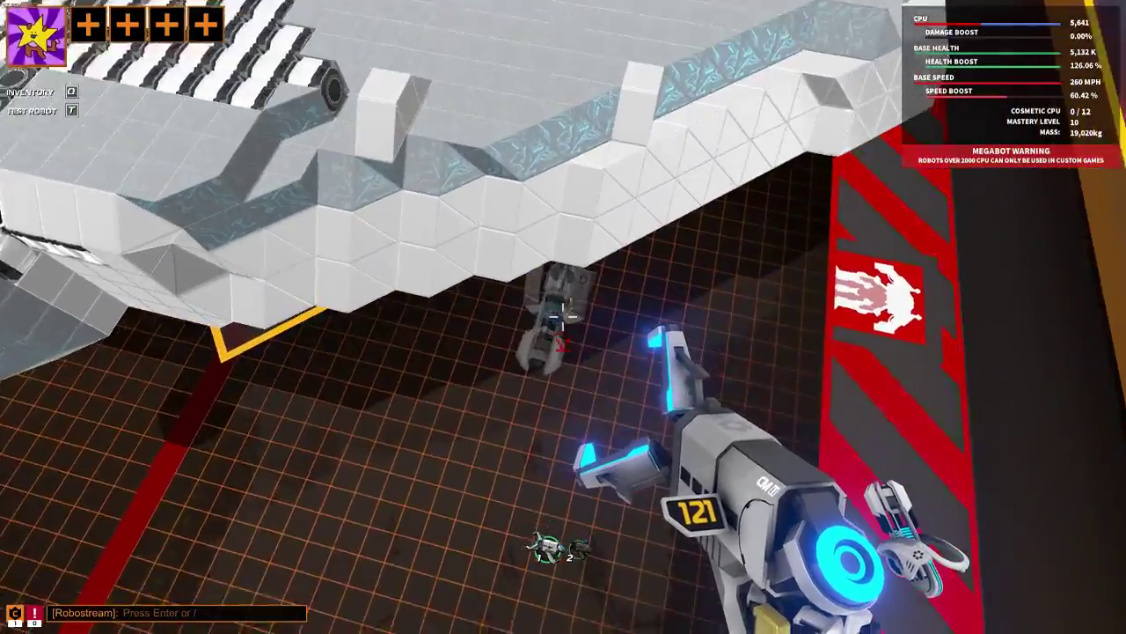
- Hang a row of mirrored Plasma Devastator pairs under the hull, re-placing one misplaced pair
{"action": "key", "text": "w"}
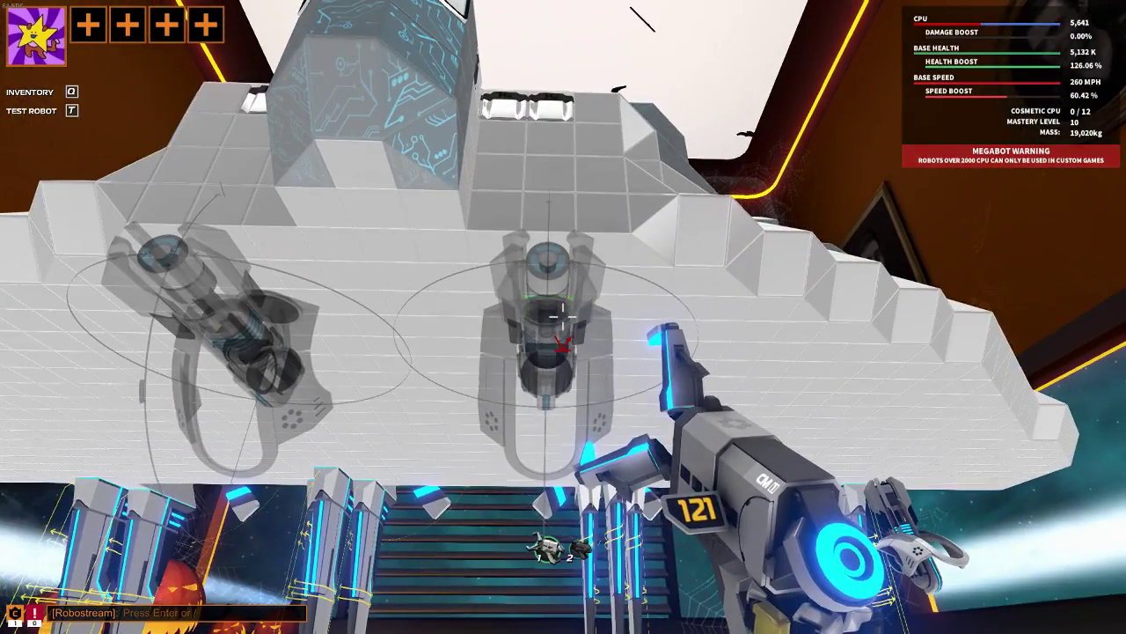
{"action": "left_click", "coordinate": [563, 317]}
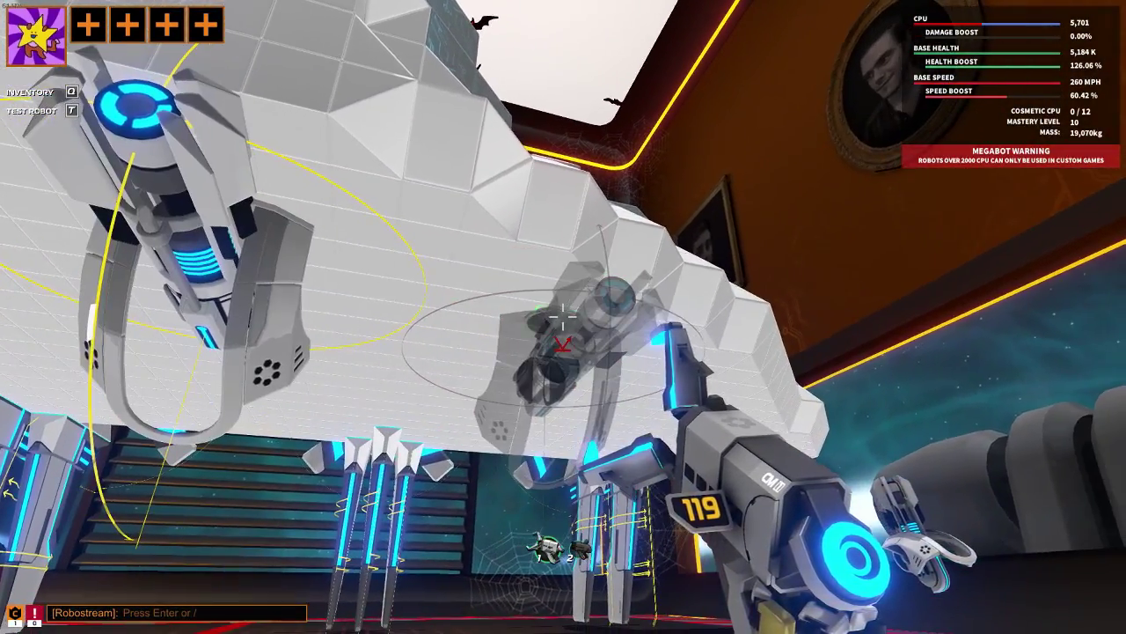
{"action": "left_click", "coordinate": [563, 317]}
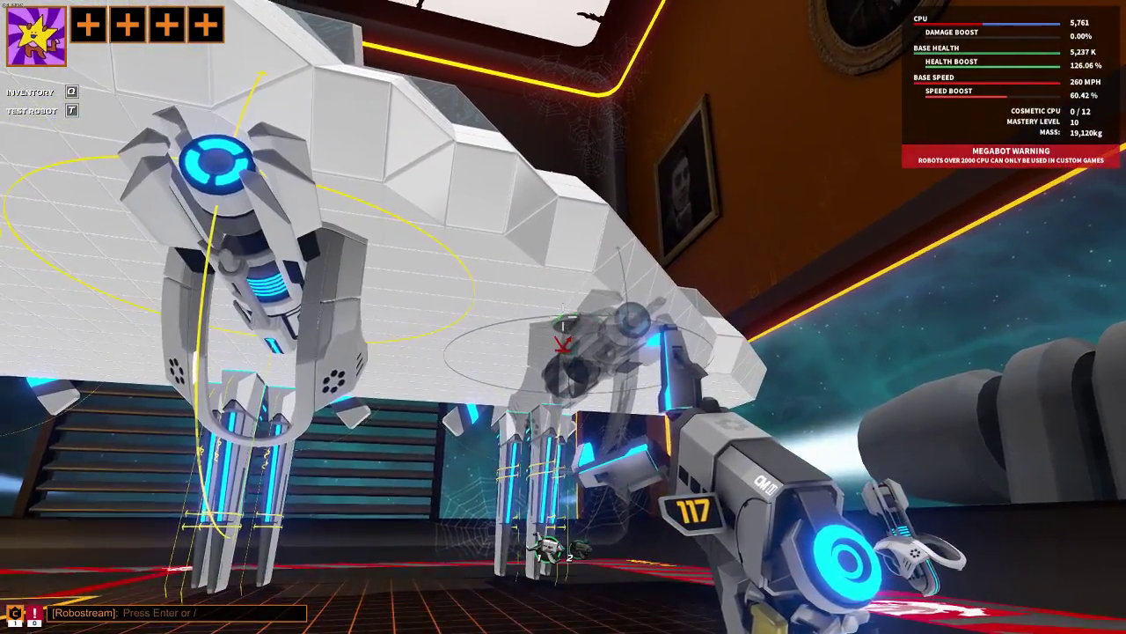
{"action": "left_click", "coordinate": [563, 317]}
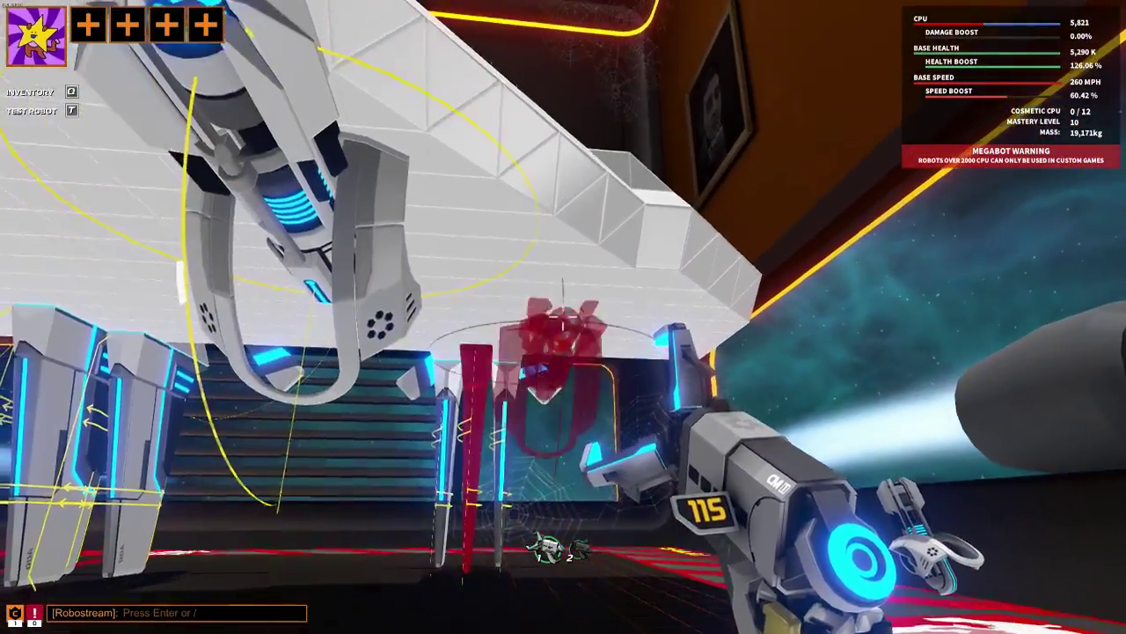
{"action": "left_click", "coordinate": [563, 321]}
{"action": "left_click", "coordinate": [563, 322]}
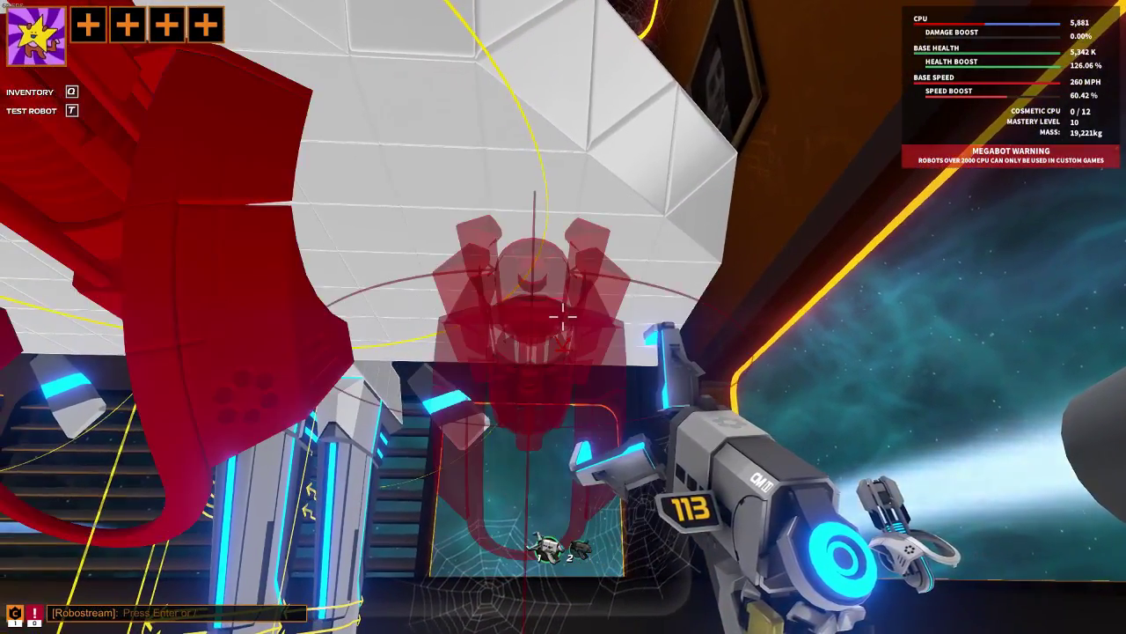
{"action": "left_click", "coordinate": [564, 343]}
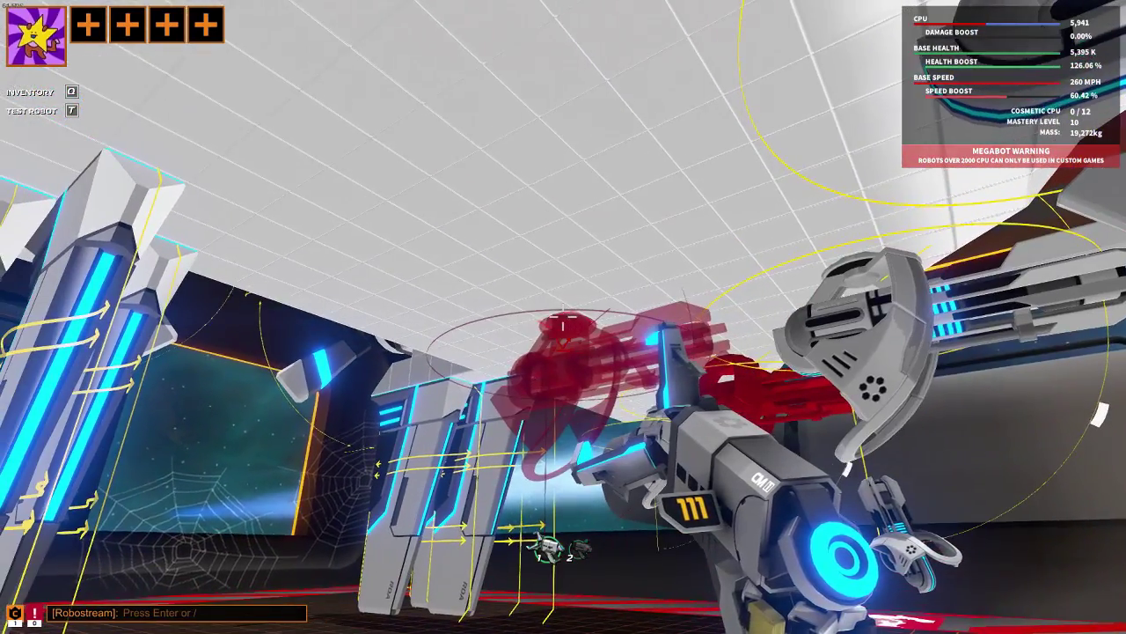
{"action": "left_click", "coordinate": [563, 324]}
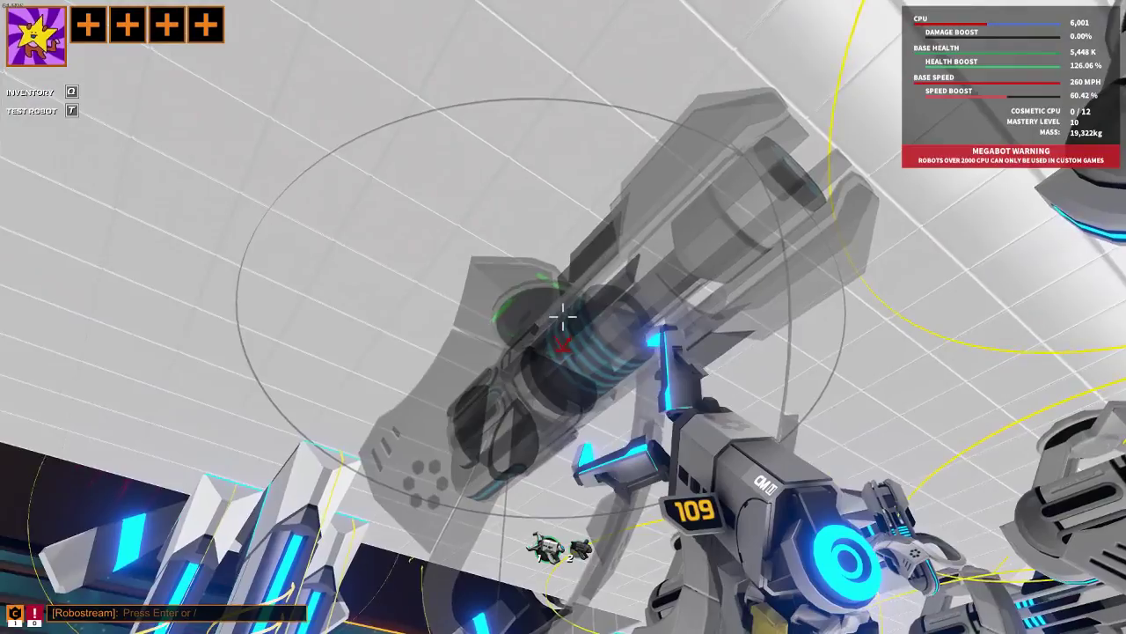
{"action": "left_click", "coordinate": [563, 317]}
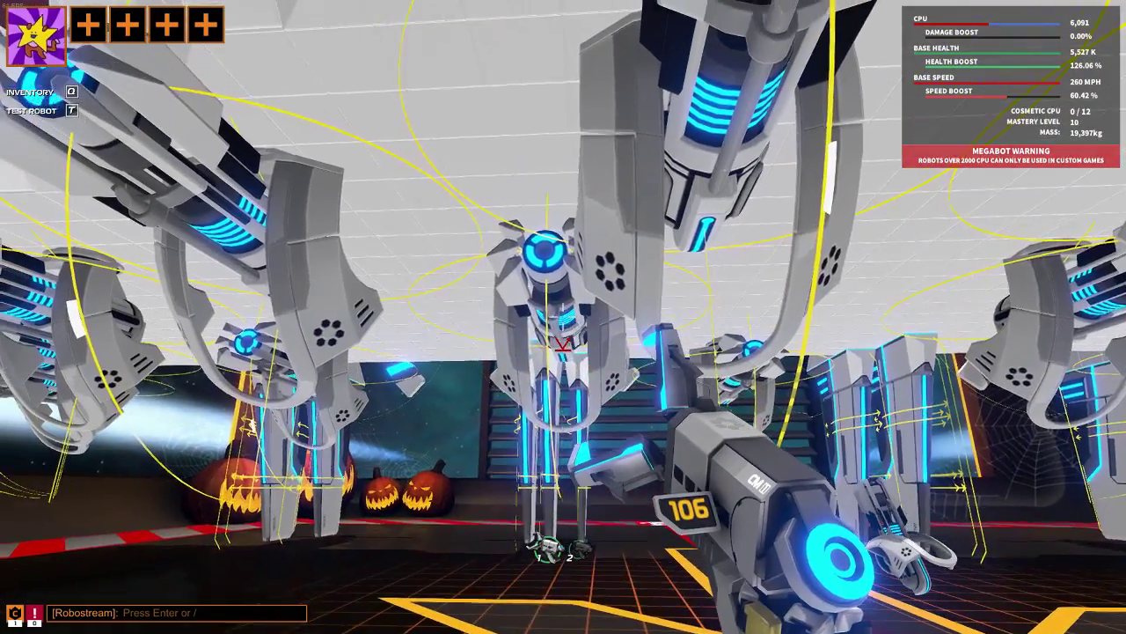
{"action": "right_click", "coordinate": [563, 343]}
{"action": "right_click", "coordinate": [564, 344]}
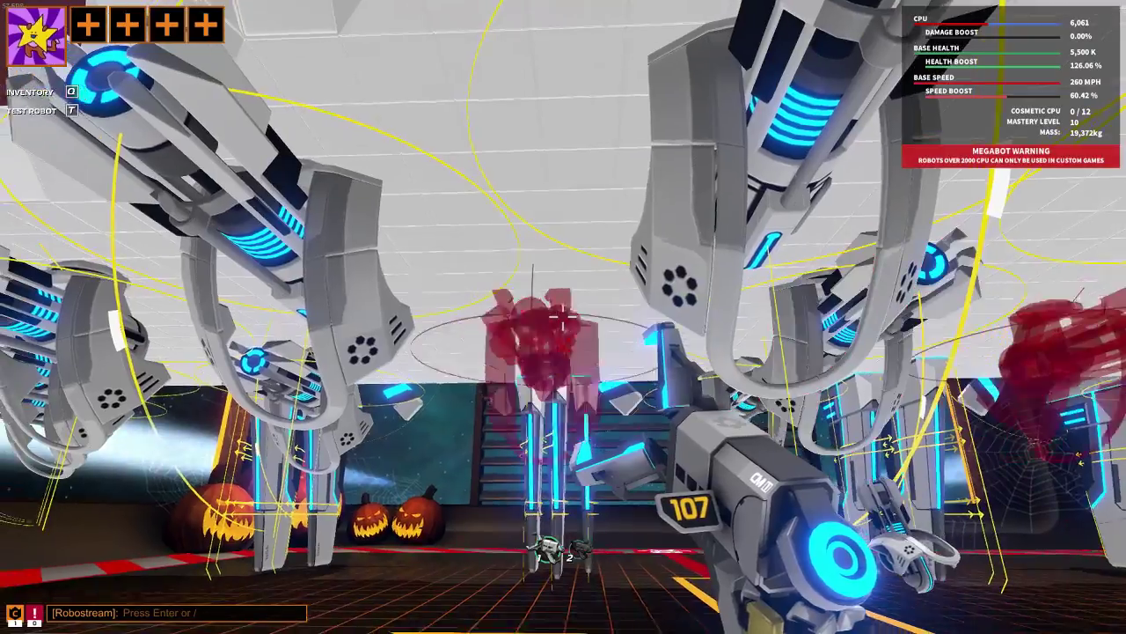
{"action": "left_click", "coordinate": [564, 317]}
{"action": "left_click", "coordinate": [563, 317]}
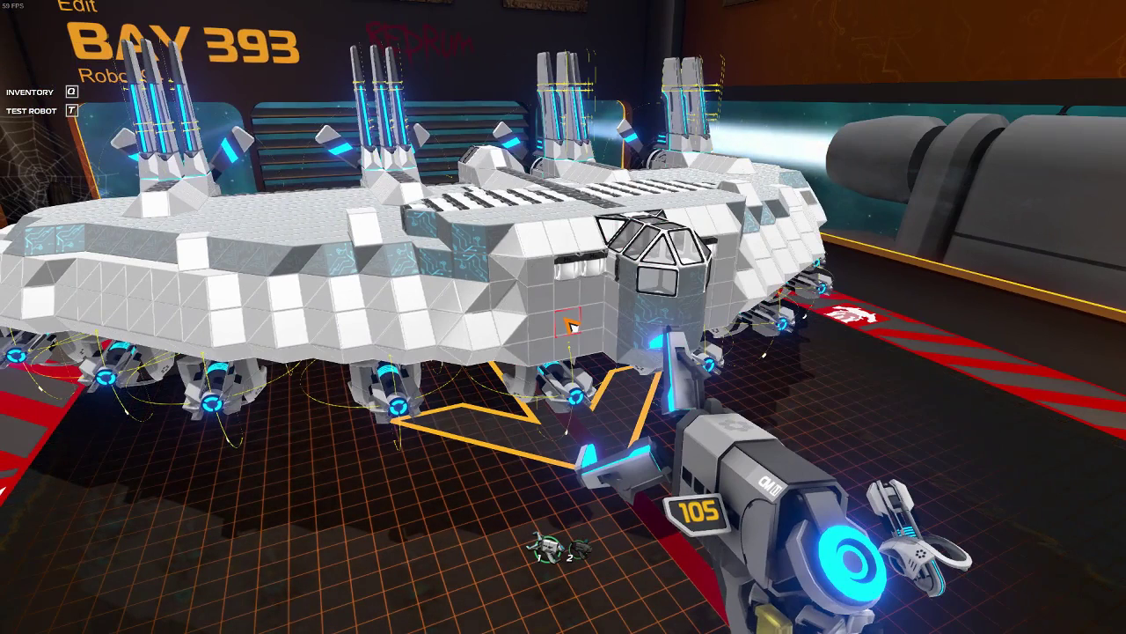
- Load the gun-armed megabot into the Test Zone with T
{"action": "key", "text": "t"}
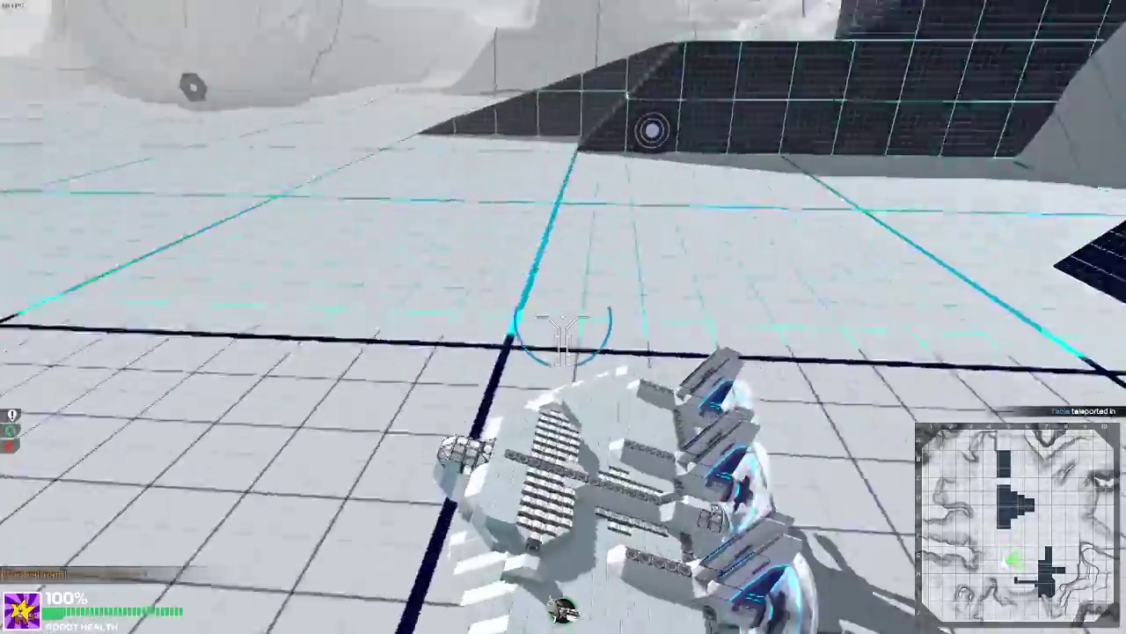
- Fly the armed megabot forward toward the hills, then exit back to the edit garage
{"action": "key", "text": "w"}
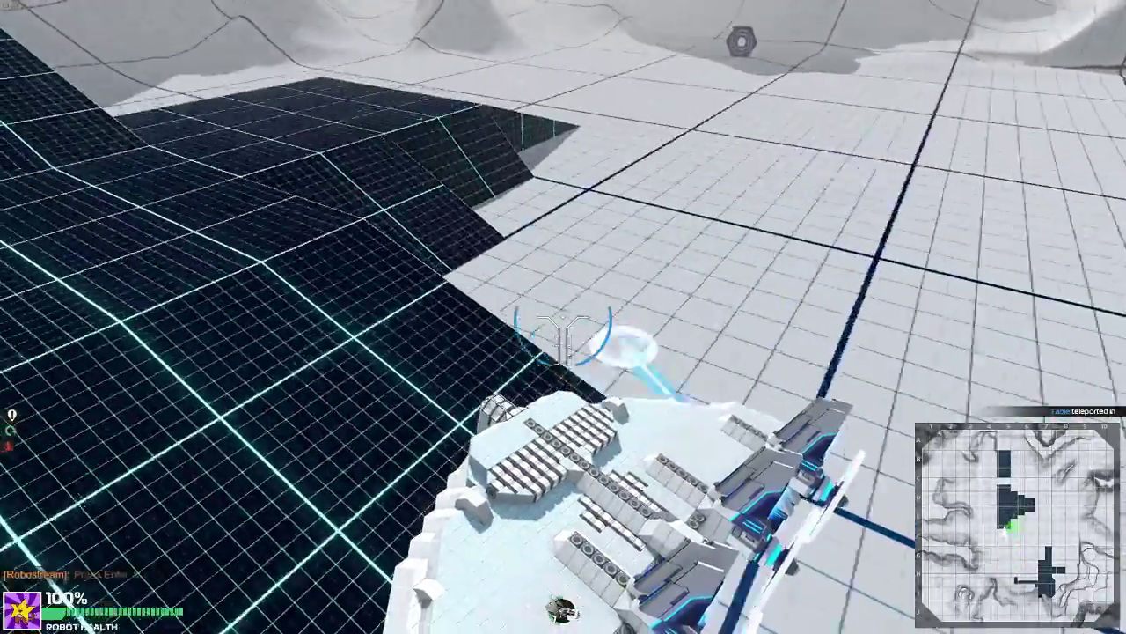
{"action": "key", "text": "w"}
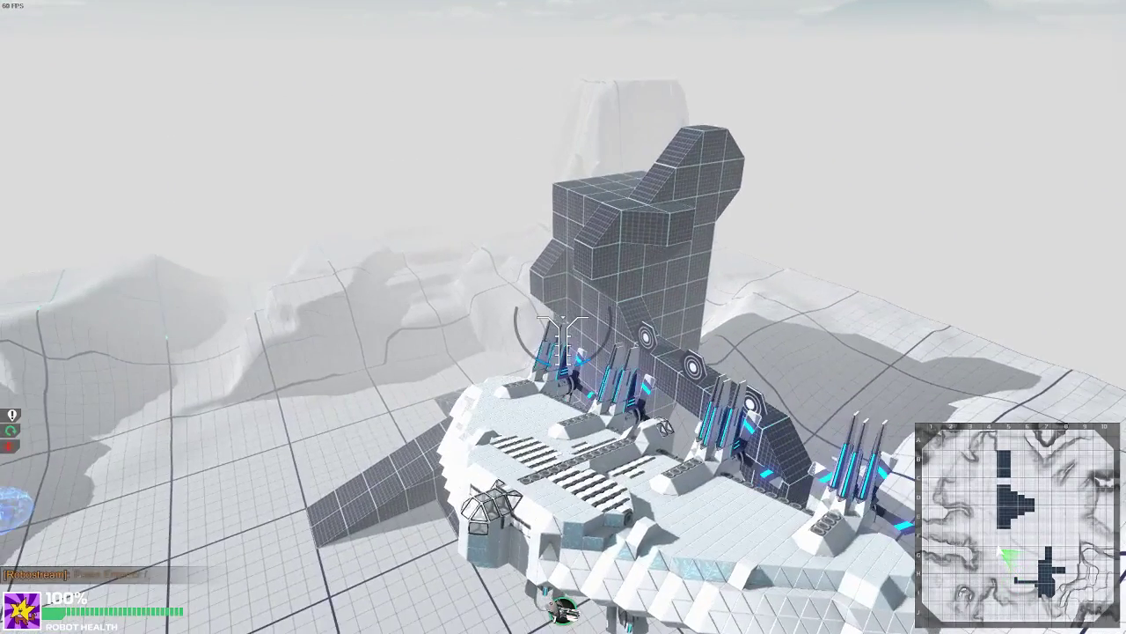
{"action": "key", "text": "Escape"}
{"action": "left_click", "coordinate": [678, 337]}
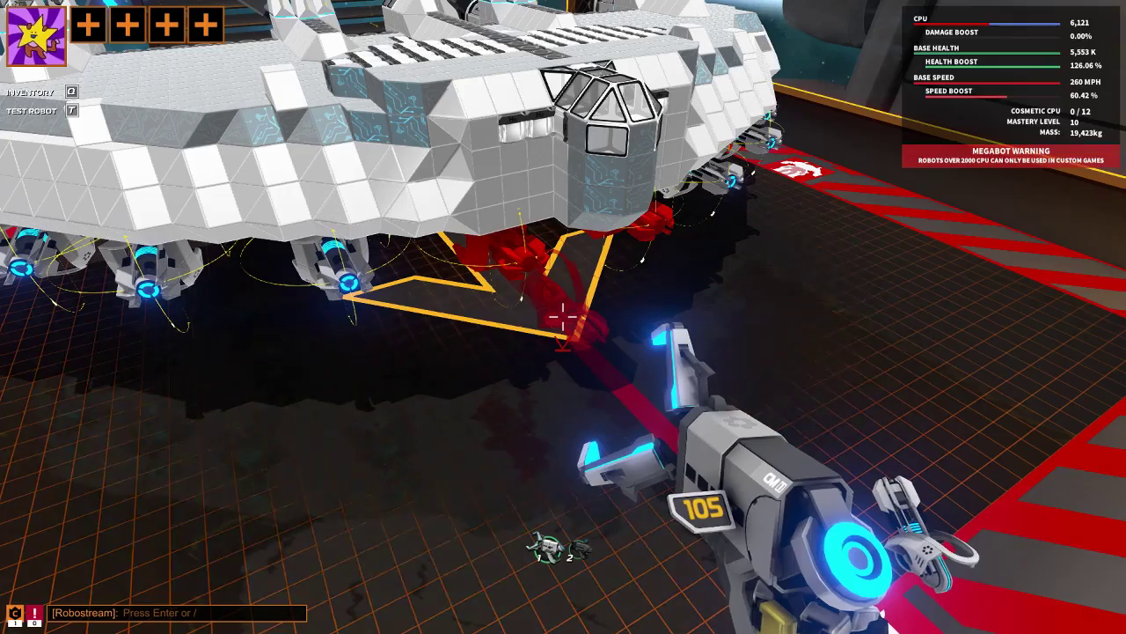
- Select Proto-Seeker and move in on the white hull block near the pumpkins
{"action": "key", "text": "q"}
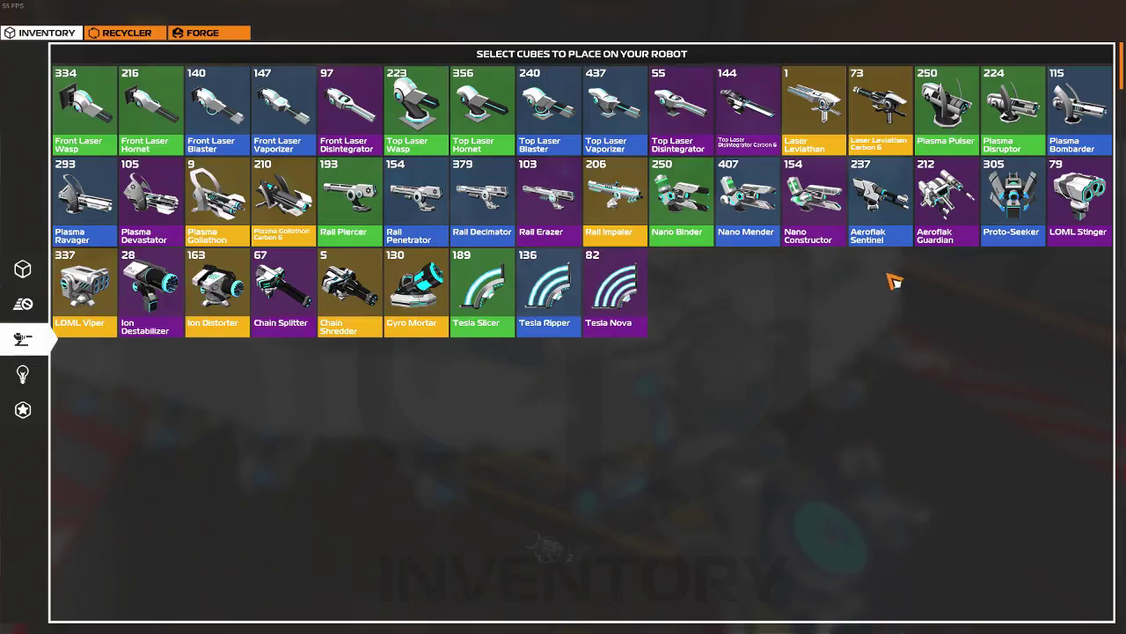
{"action": "left_click", "coordinate": [1029, 211]}
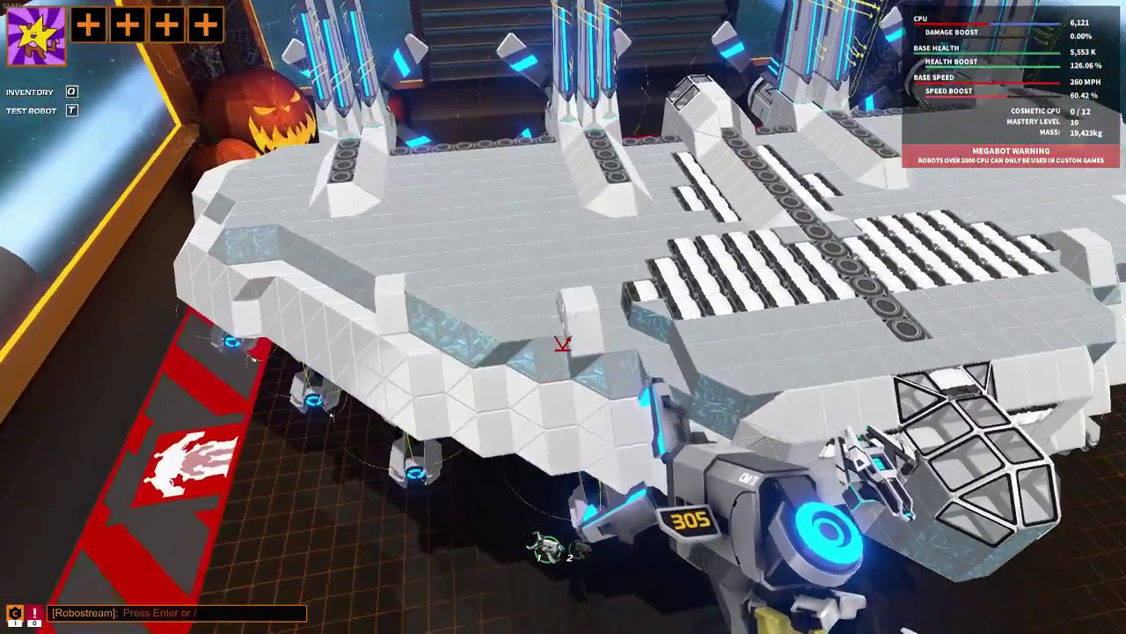
{"action": "key", "text": "w"}
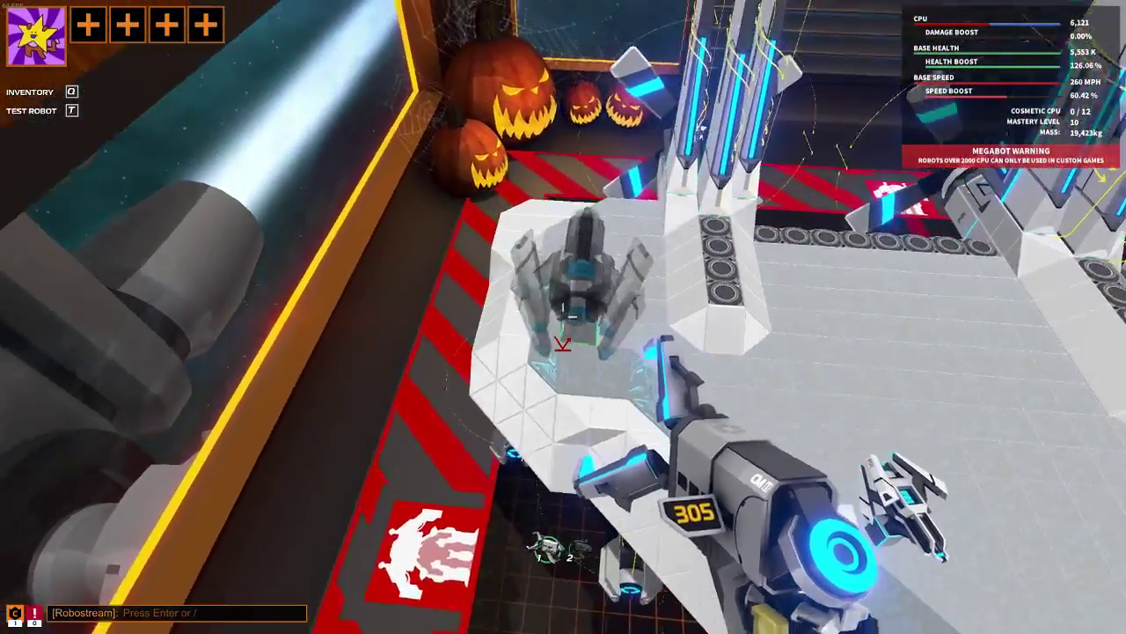
{"action": "key", "text": "w"}
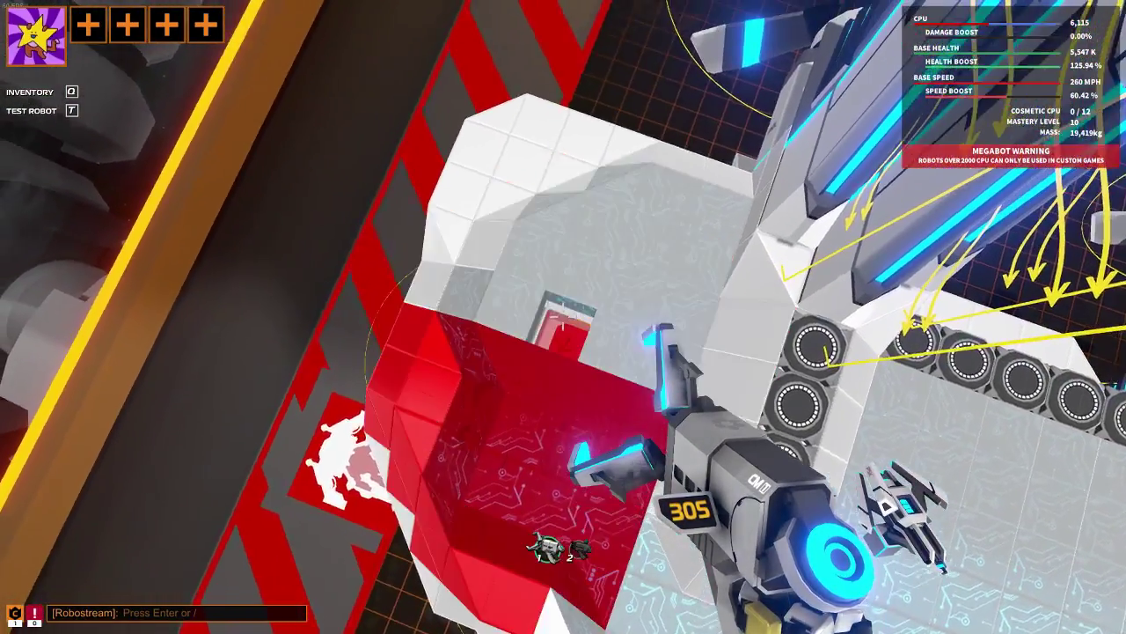
{"action": "key", "text": "w"}
{"action": "key", "text": "w"}
{"action": "middle_click", "coordinate": [563, 317]}
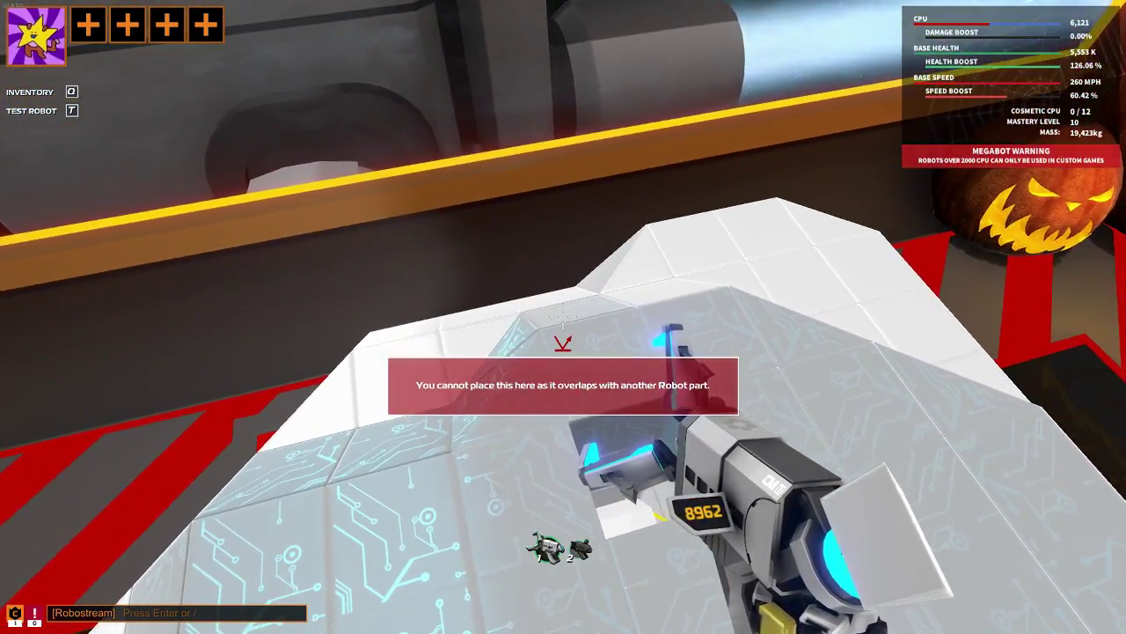
- Delete a hull block to widen the opening, dropping CPU to 6,109, then reopen the weapons inventory
{"action": "key", "text": "w"}
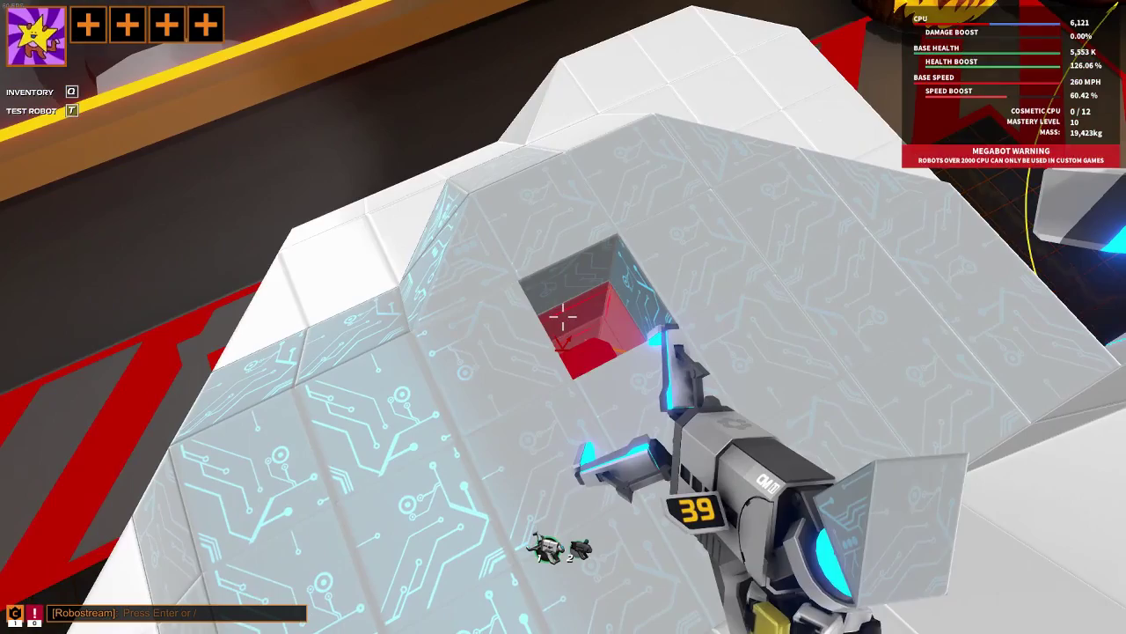
{"action": "right_click", "coordinate": [563, 317]}
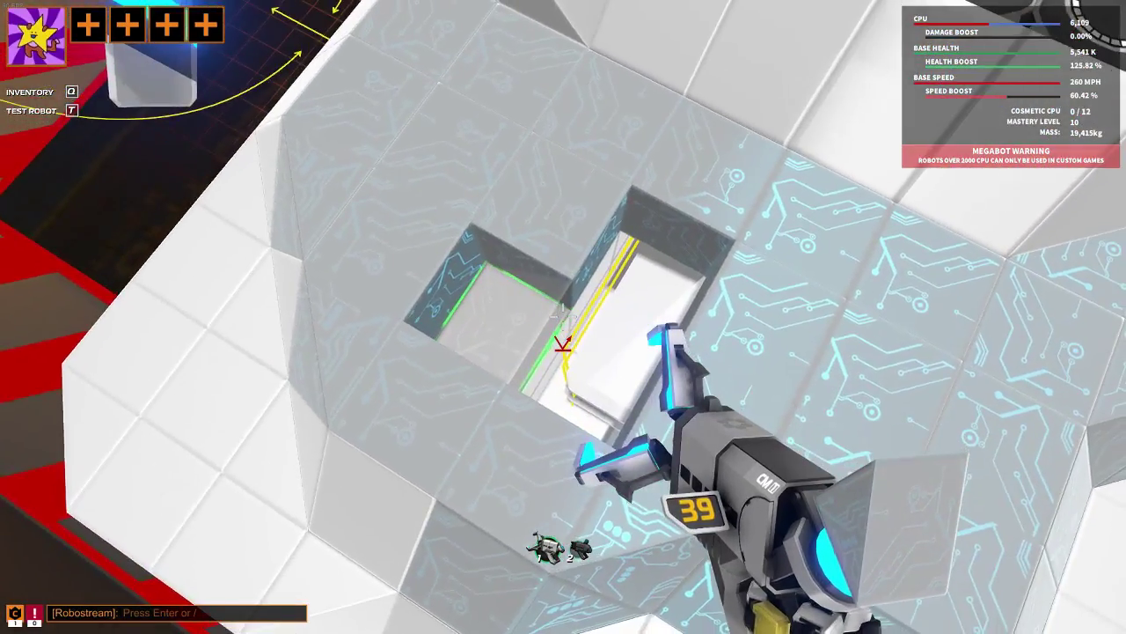
{"action": "key", "text": "q"}
{"action": "left_click", "coordinate": [498, 299]}
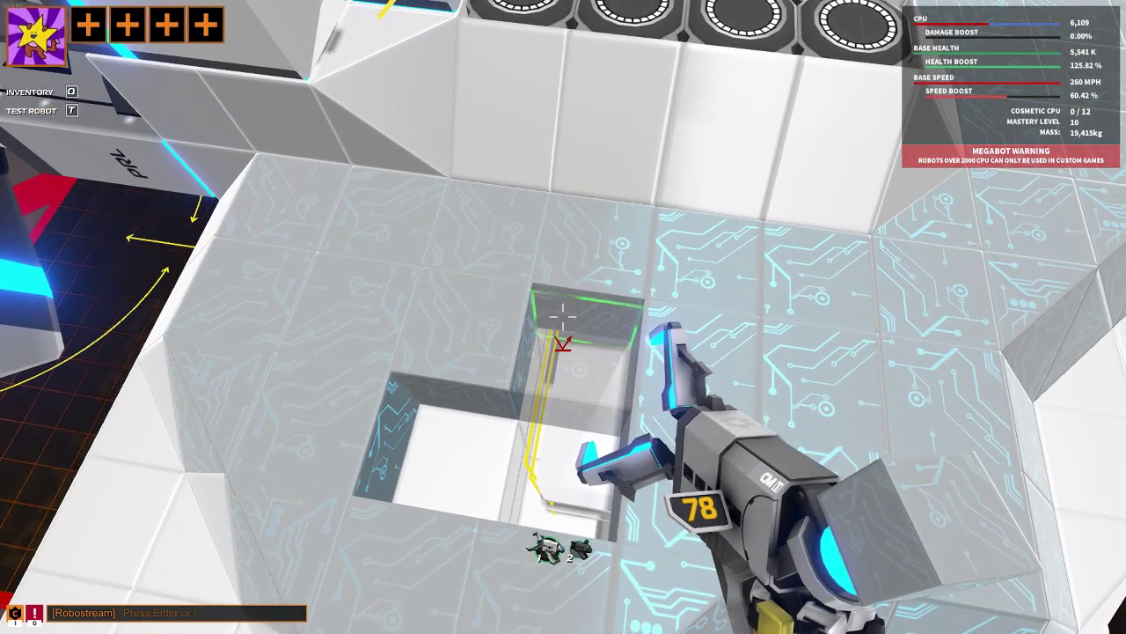
{"action": "key", "text": "q"}
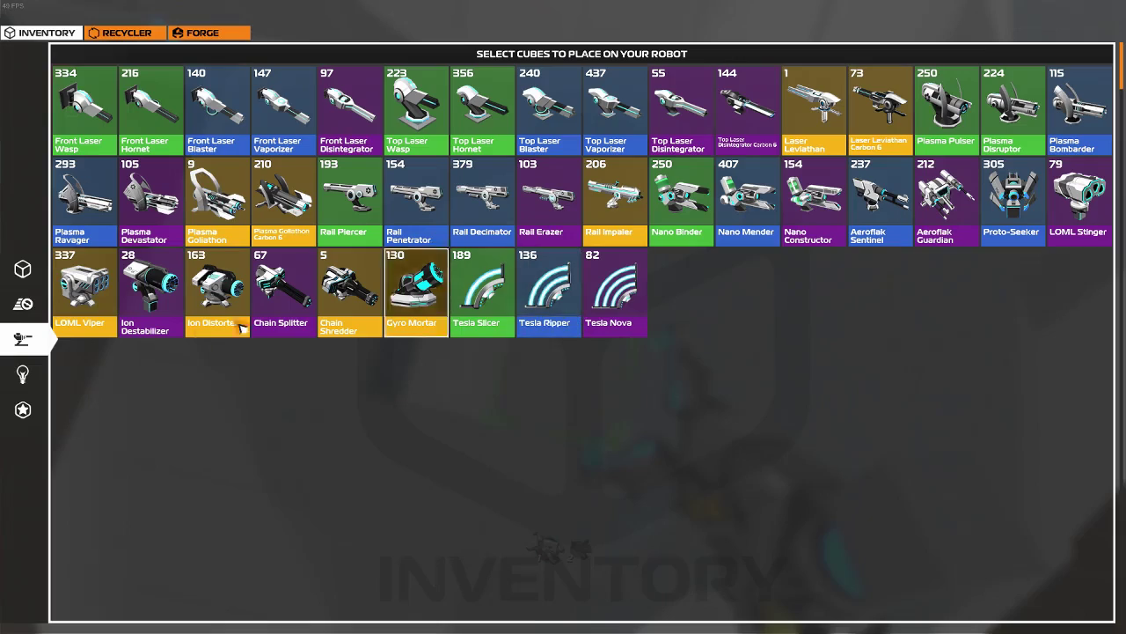
- Mount a Proto-Seeker on the front hull corner and confirm it as loadout slot 2
{"action": "left_click", "coordinate": [1047, 208]}
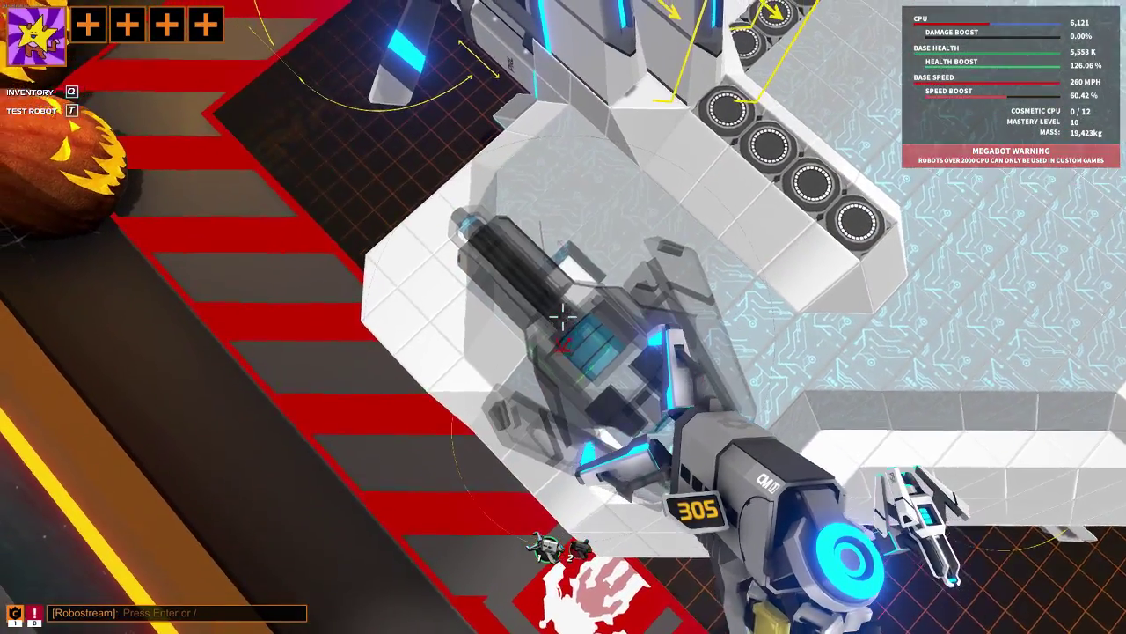
{"action": "left_click", "coordinate": [563, 319]}
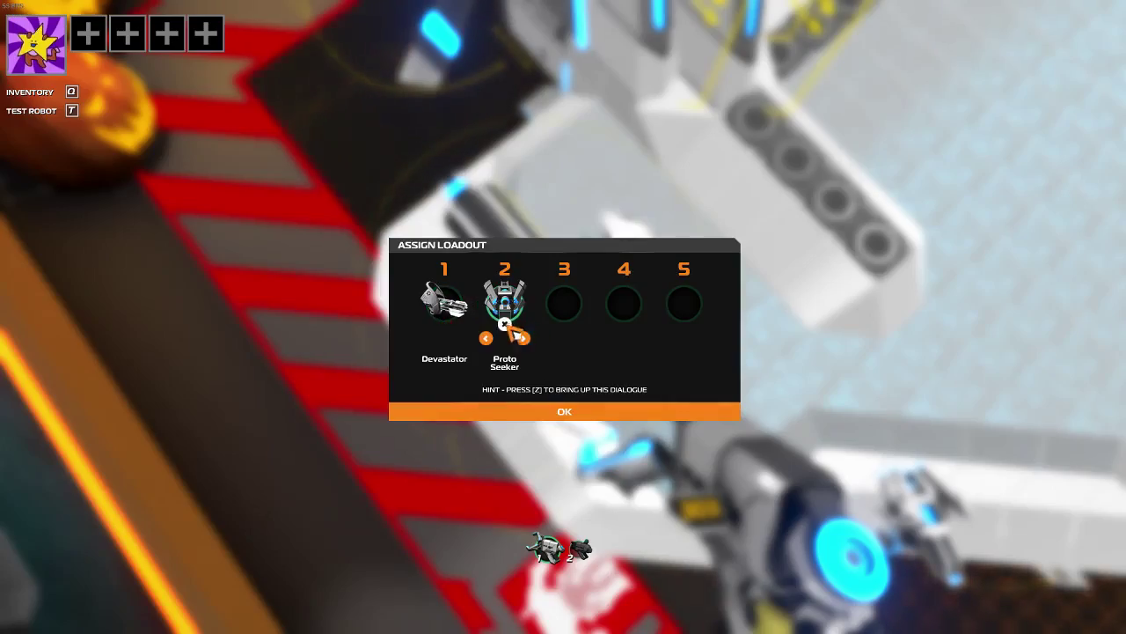
{"action": "left_click", "coordinate": [565, 411]}
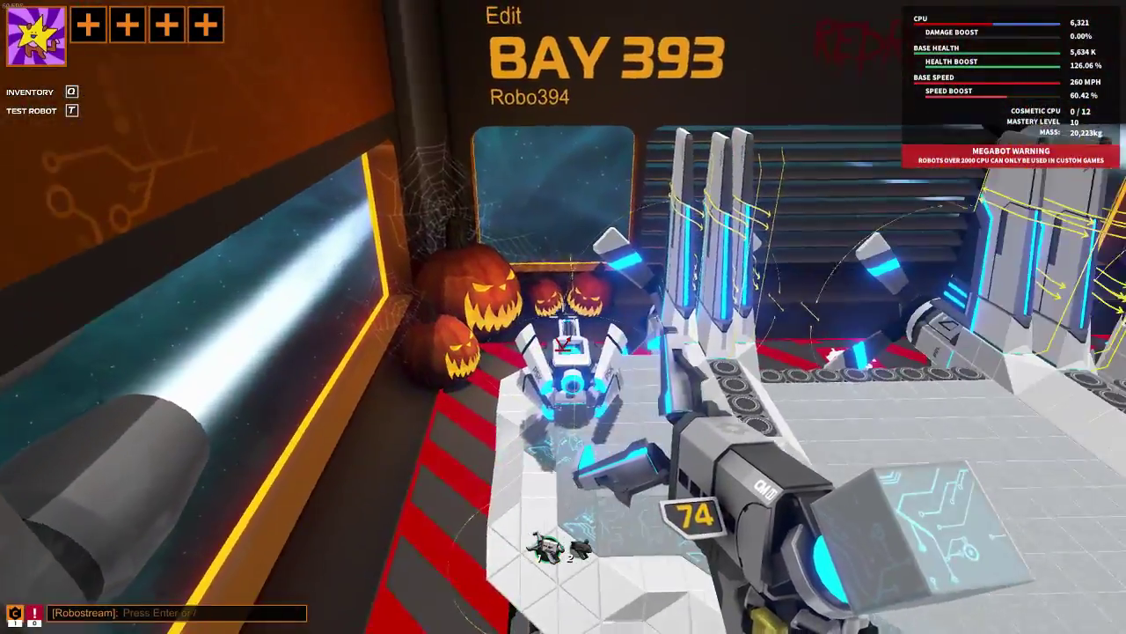
{"action": "scroll", "coordinate": [563, 344], "scroll_direction": "up", "scroll_amount": 1}
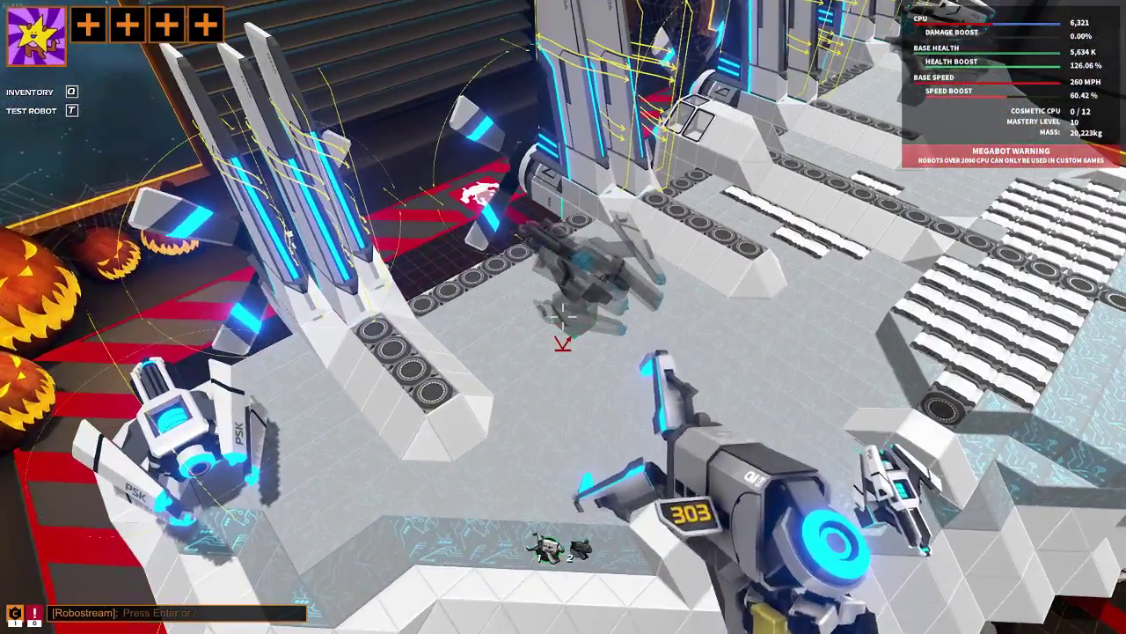
- Clear a deck block and place more Proto-Seekers on the deck, raising CPU to 6,821
{"action": "right_click", "coordinate": [563, 313]}
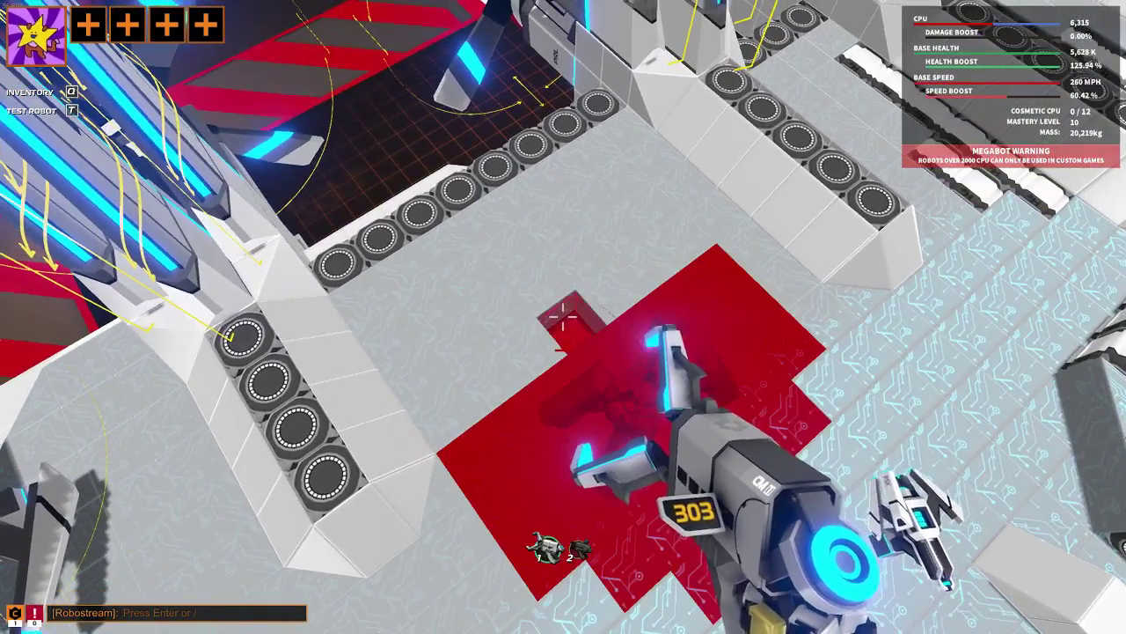
{"action": "scroll", "coordinate": [563, 314], "scroll_direction": "down", "scroll_amount": 1}
{"action": "left_click", "coordinate": [563, 313]}
{"action": "left_click", "coordinate": [563, 314]}
{"action": "scroll", "coordinate": [563, 343], "scroll_direction": "up", "scroll_amount": 1}
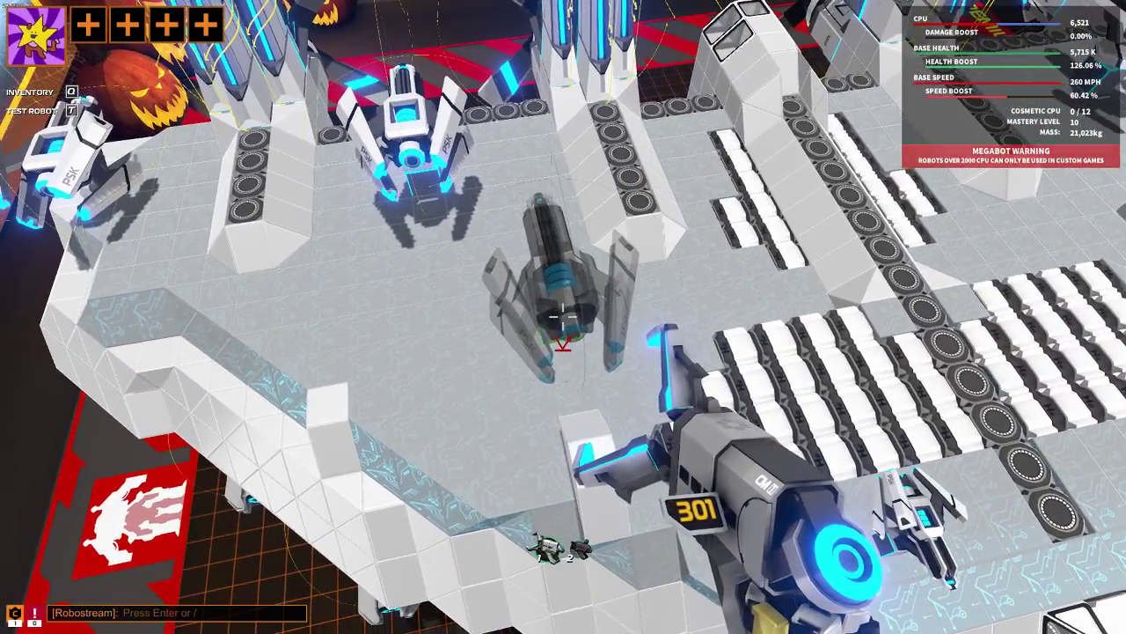
{"action": "left_click", "coordinate": [563, 317]}
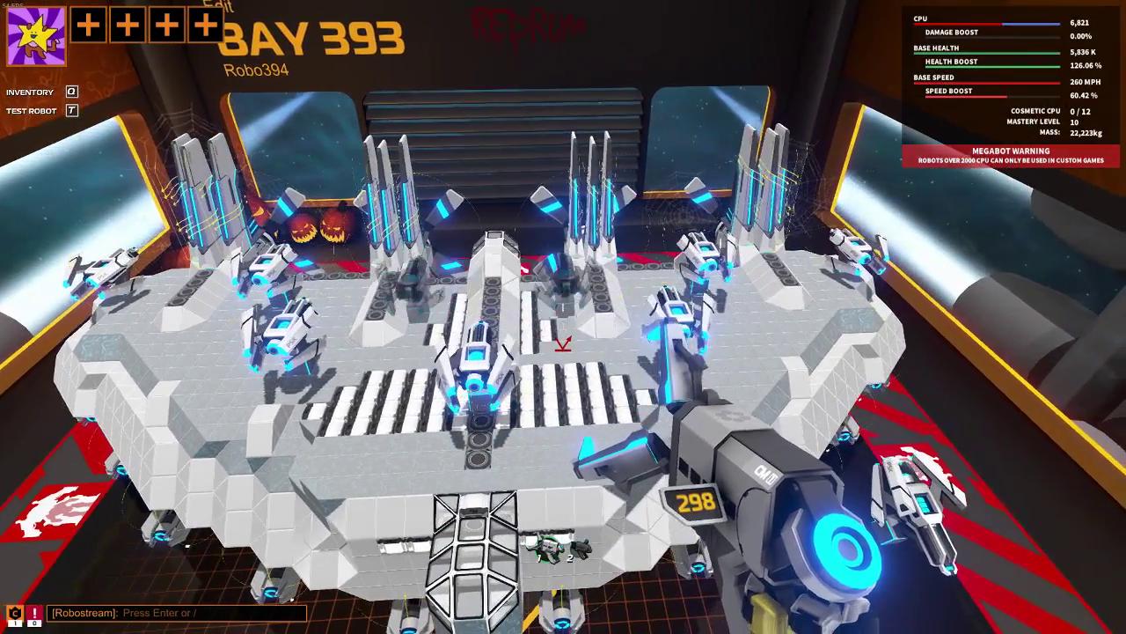
{"action": "key", "text": "q"}
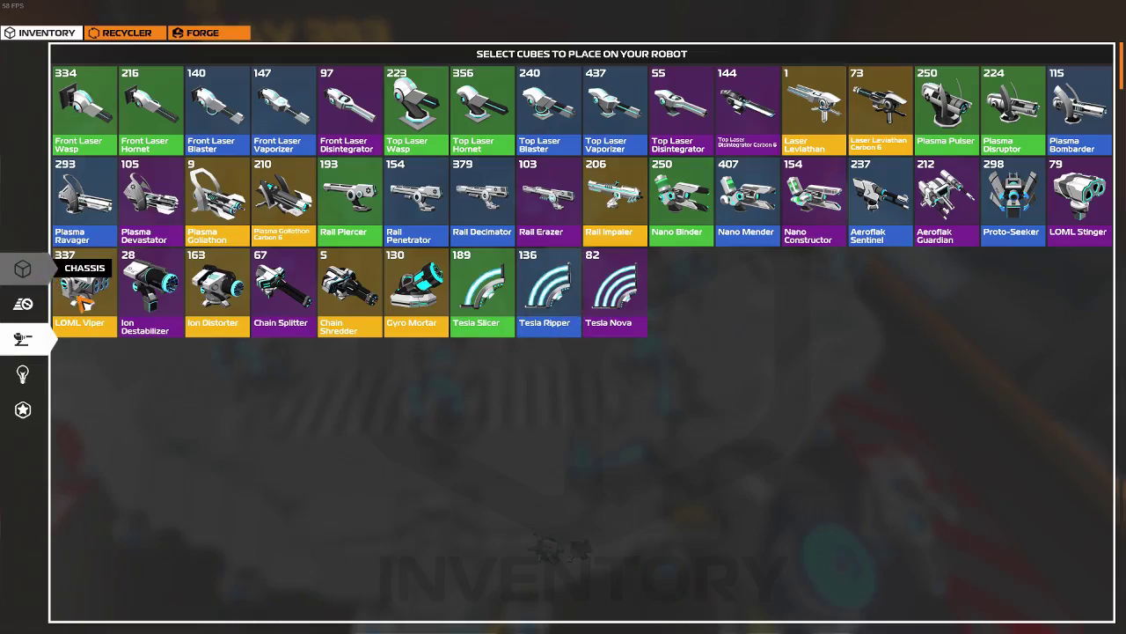
- Ring each Proto-Seeker base with Light Edge slopes, raising CPU to 6,875
{"action": "left_click", "coordinate": [965, 110]}
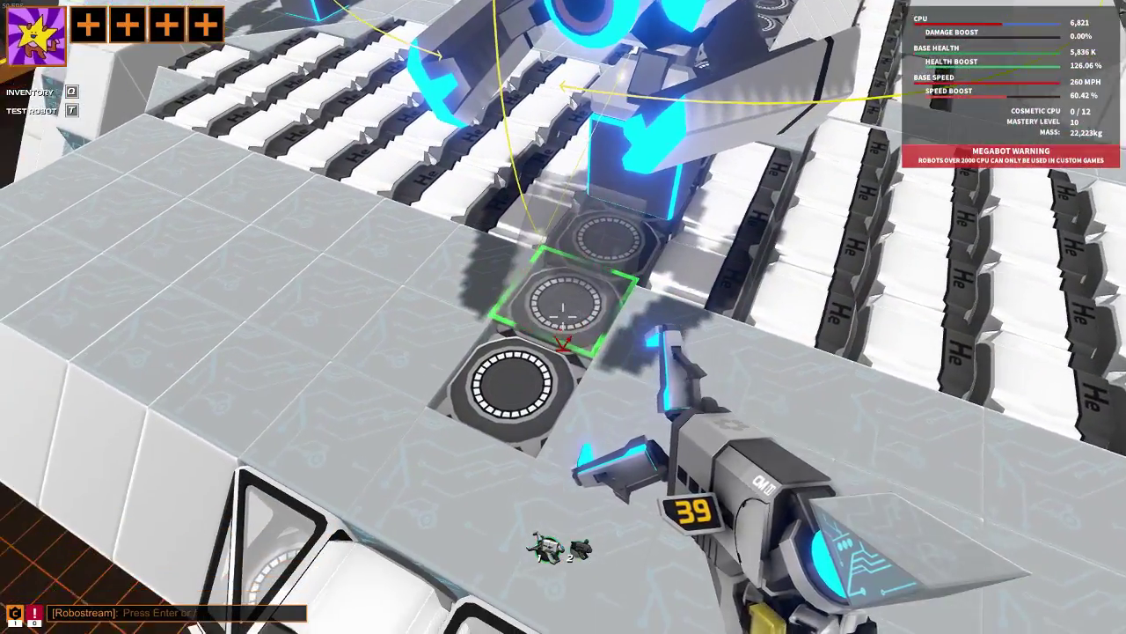
{"action": "left_click", "coordinate": [563, 317]}
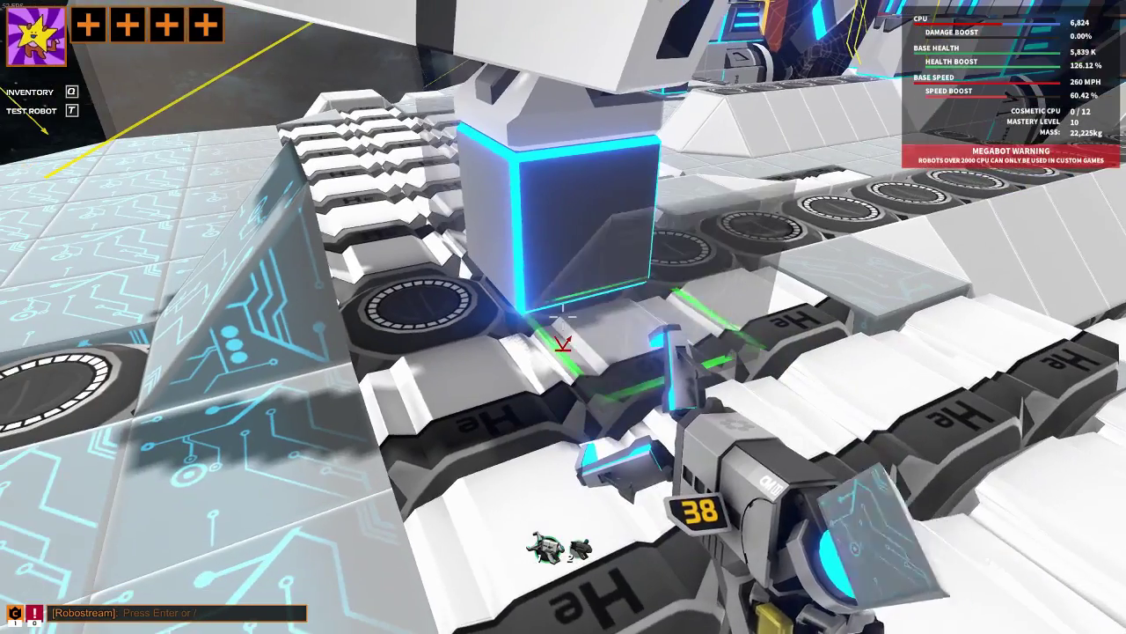
{"action": "left_click", "coordinate": [563, 317]}
{"action": "left_click", "coordinate": [563, 316]}
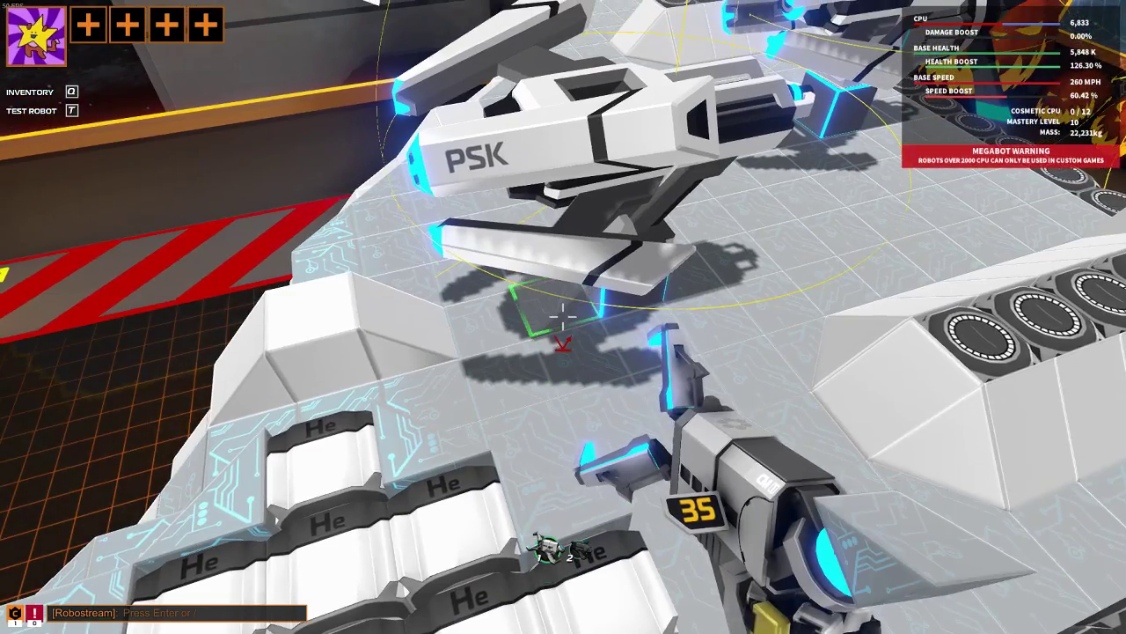
{"action": "left_click", "coordinate": [563, 317]}
{"action": "left_click", "coordinate": [563, 316]}
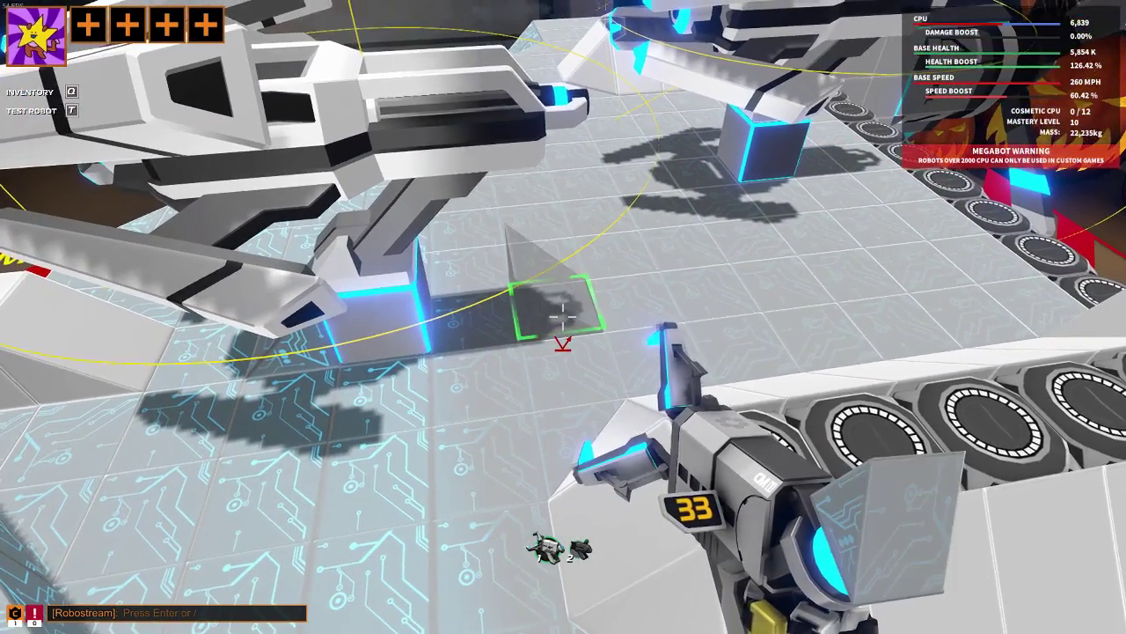
{"action": "left_click", "coordinate": [563, 317]}
{"action": "left_click", "coordinate": [563, 317]}
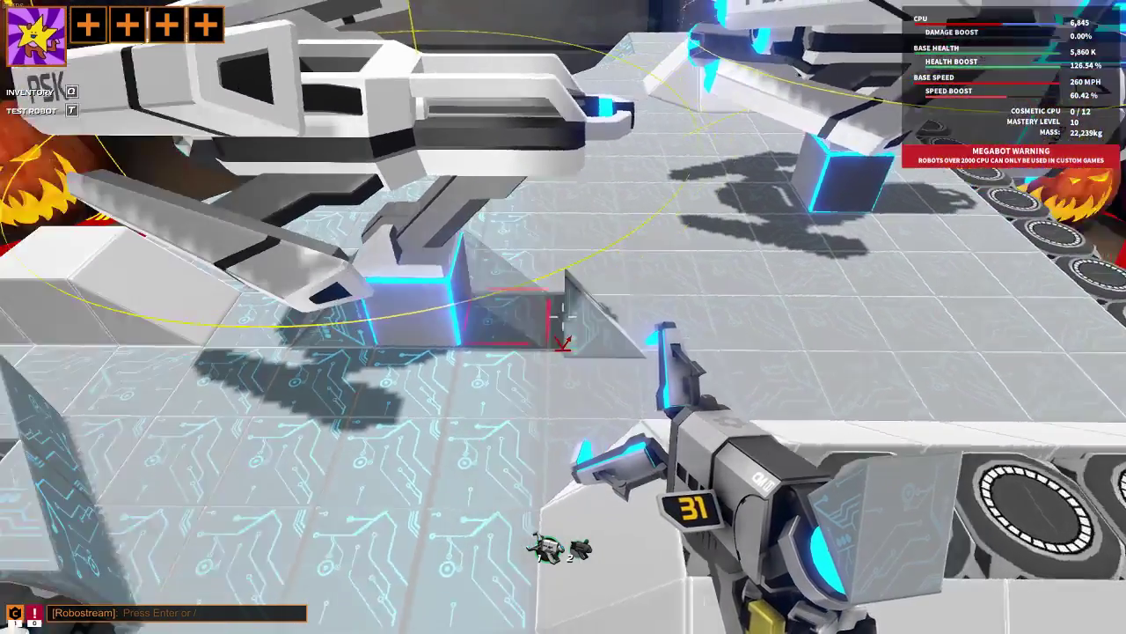
{"action": "left_click", "coordinate": [564, 317]}
{"action": "left_click", "coordinate": [563, 316]}
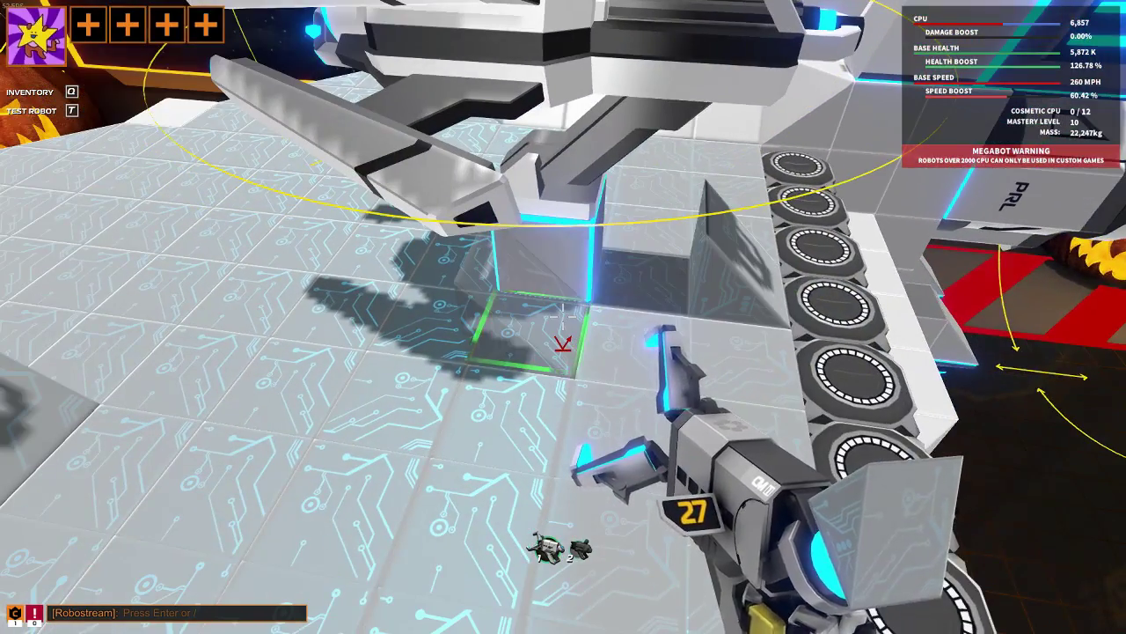
{"action": "left_click", "coordinate": [563, 317]}
{"action": "left_click", "coordinate": [563, 317]}
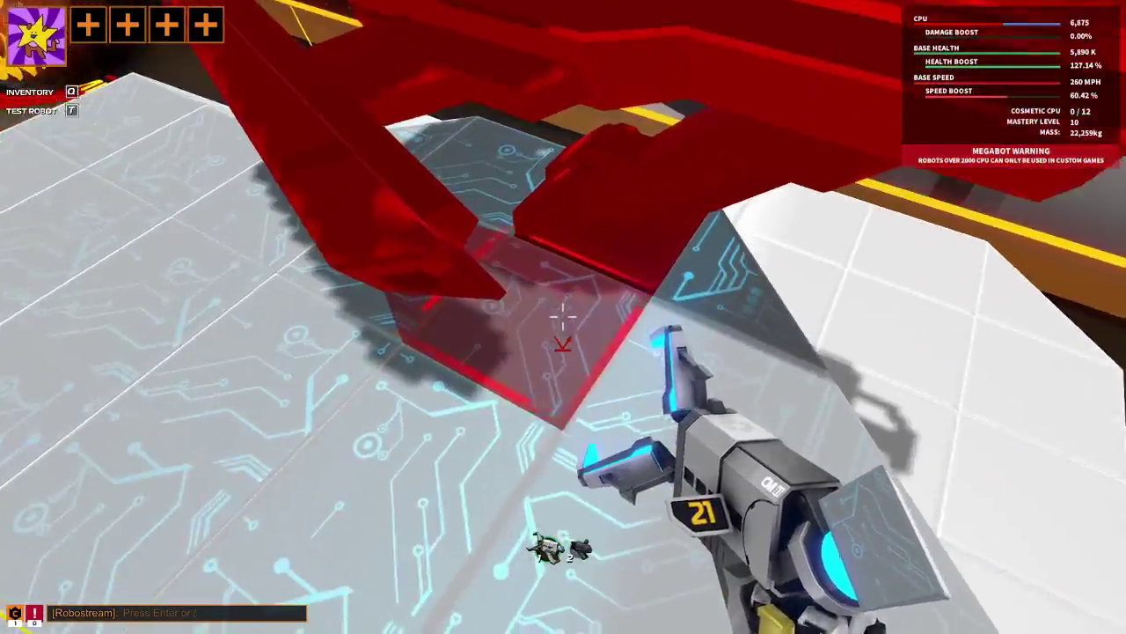
{"action": "key", "text": "s"}
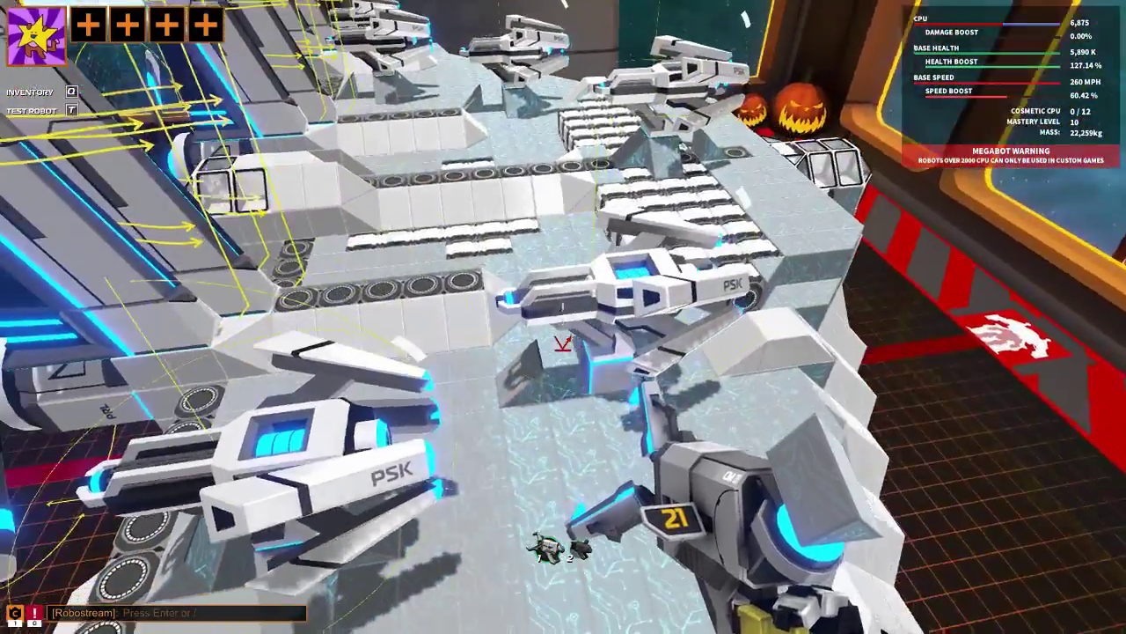
{"action": "key", "text": "q"}
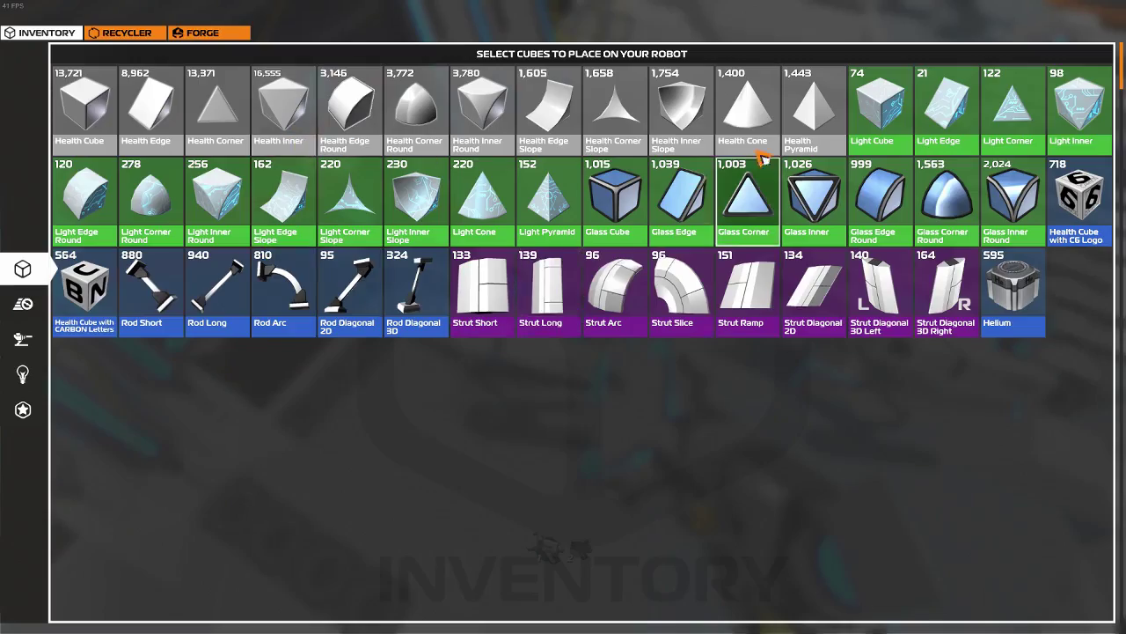
- Fill in Light Cube blocks beneath a weapon mount
{"action": "left_click", "coordinate": [865, 121]}
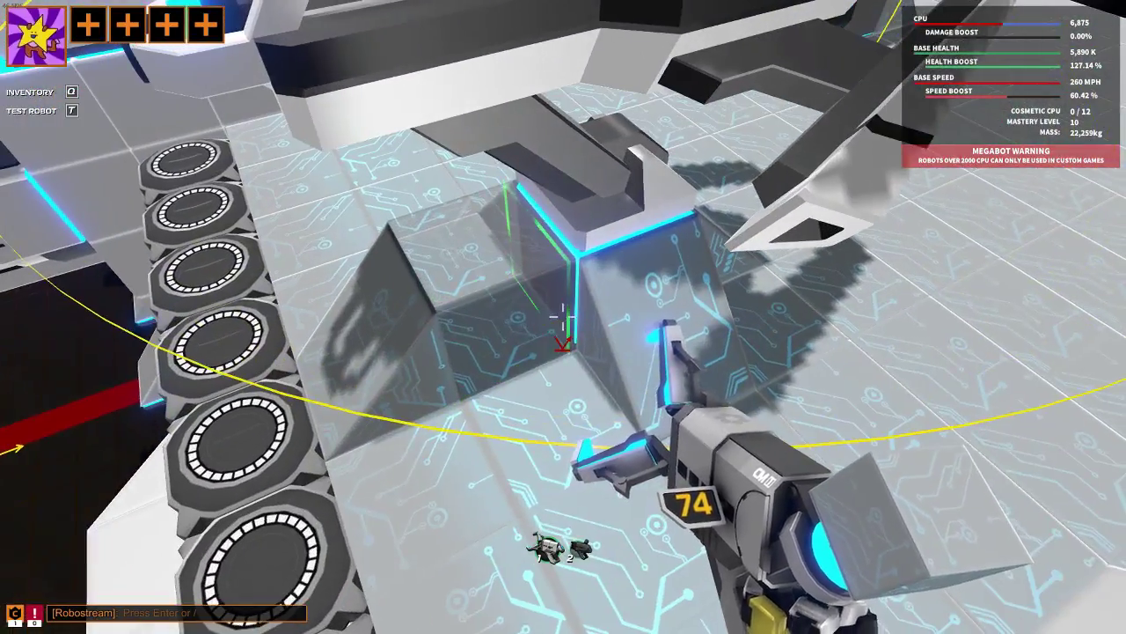
{"action": "left_click", "coordinate": [564, 317]}
{"action": "left_click", "coordinate": [564, 317]}
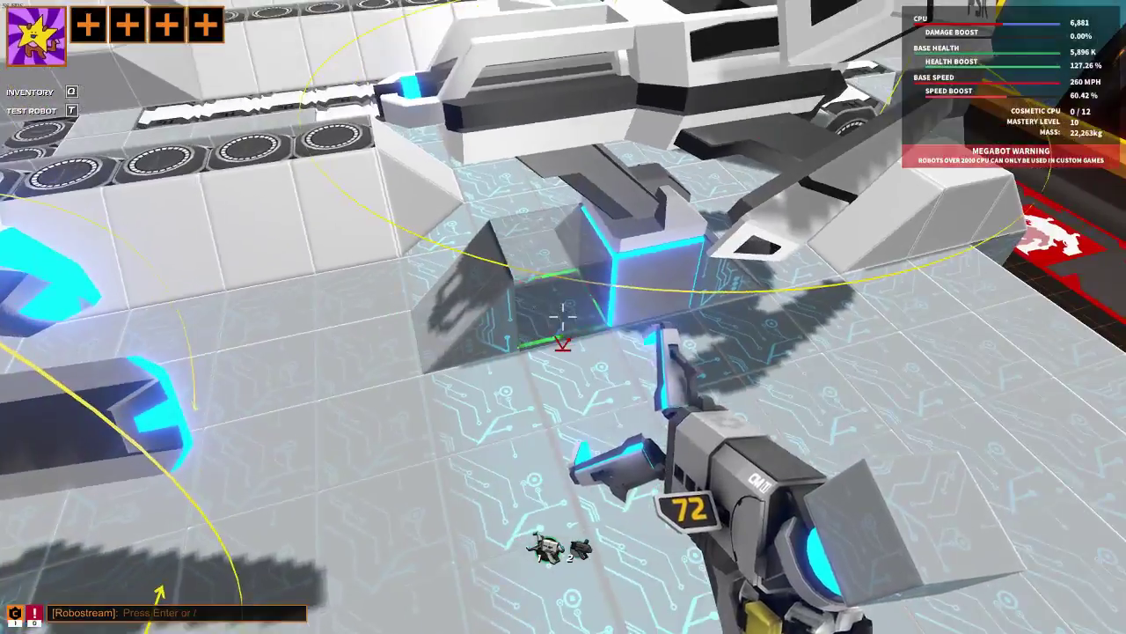
{"action": "left_click", "coordinate": [563, 317]}
{"action": "left_click", "coordinate": [563, 317]}
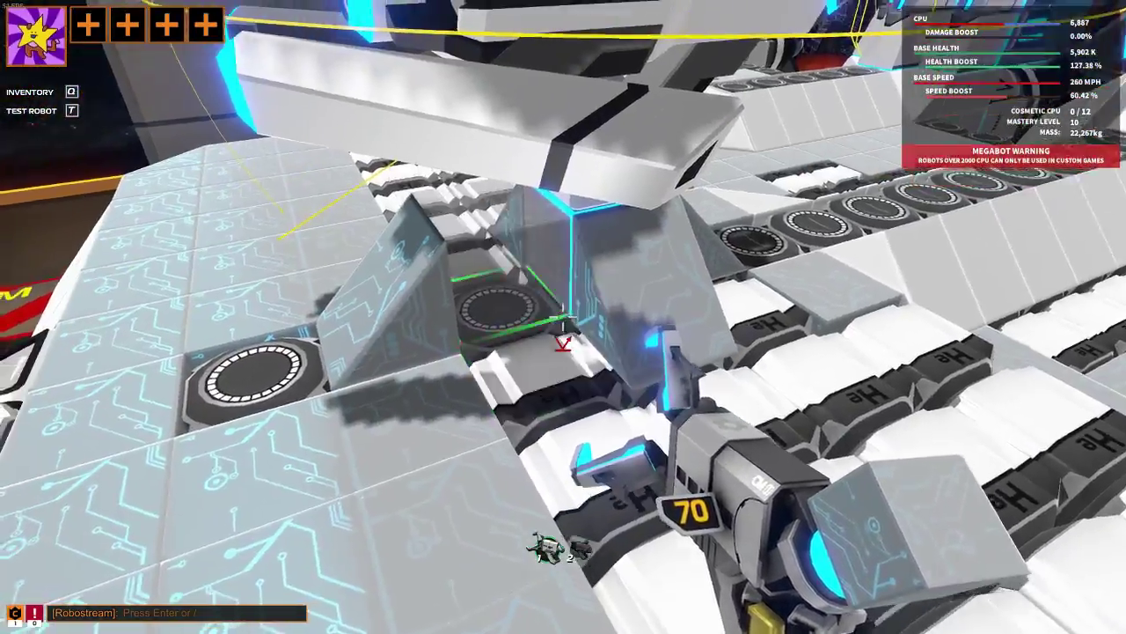
{"action": "left_click", "coordinate": [563, 316]}
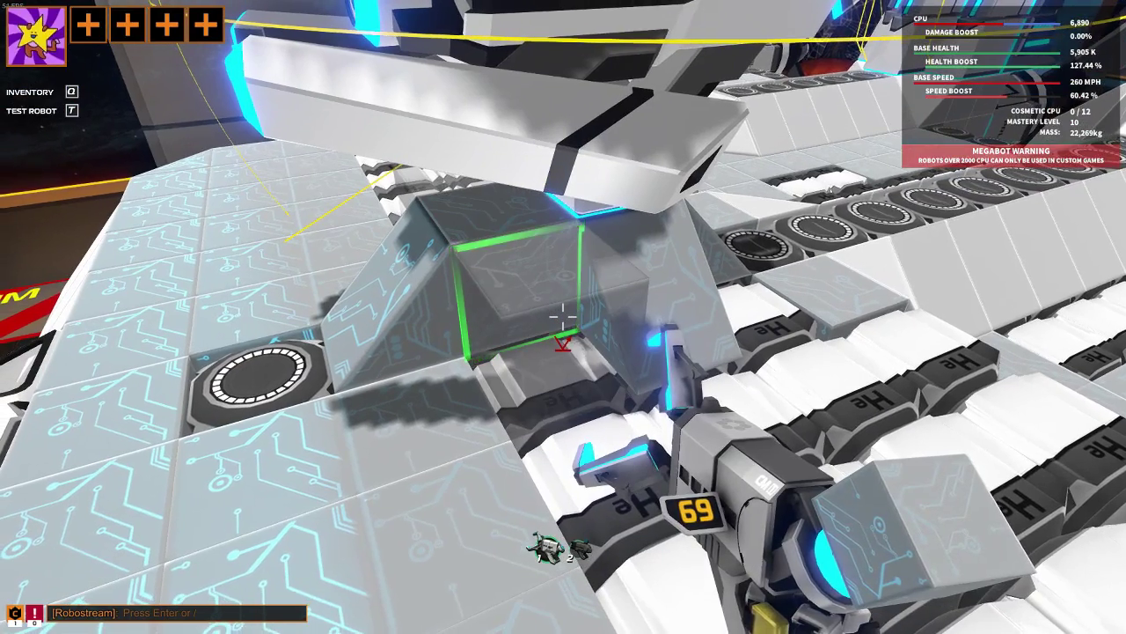
- Add Light Corner wedges around the weapon base and along the helium housing edge
{"action": "key", "text": "q"}
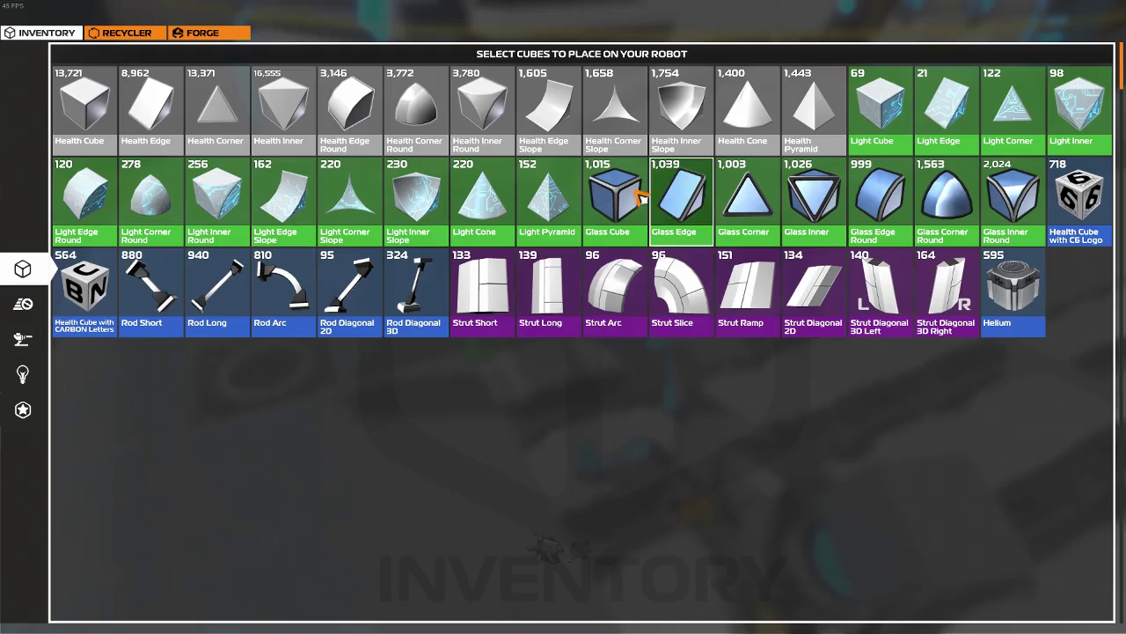
{"action": "left_click", "coordinate": [1003, 110]}
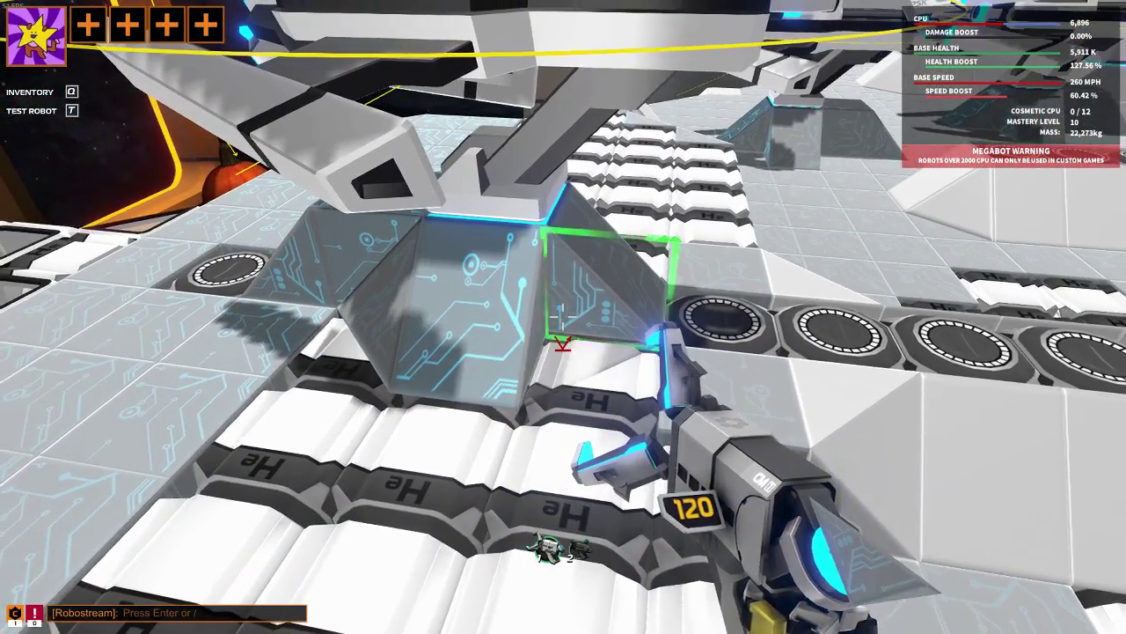
{"action": "left_click", "coordinate": [563, 317]}
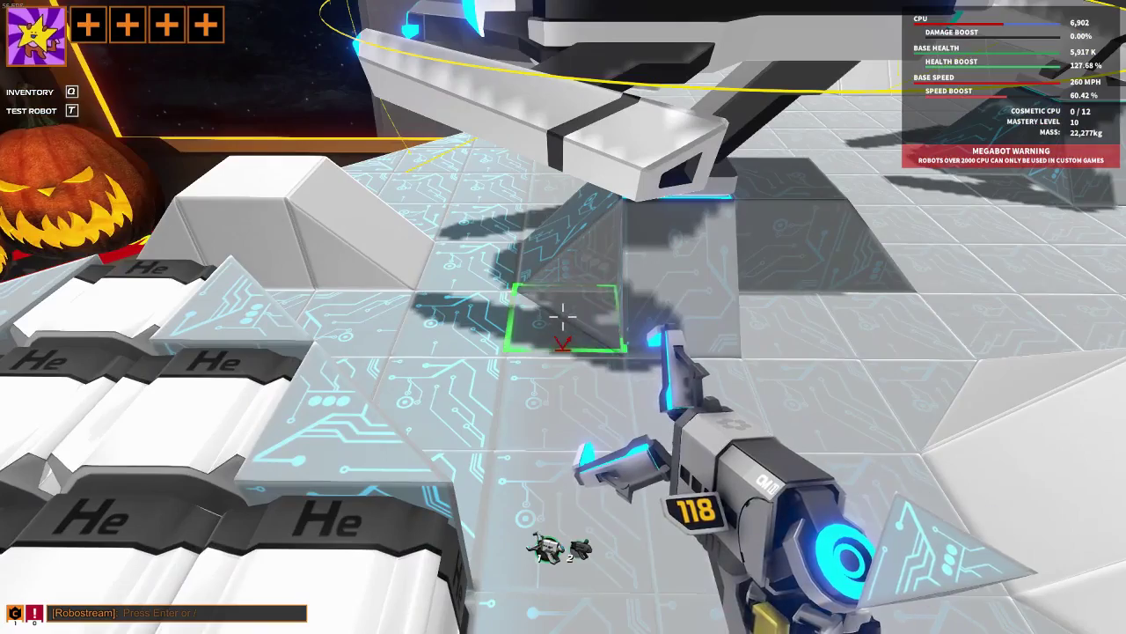
{"action": "left_click", "coordinate": [563, 317]}
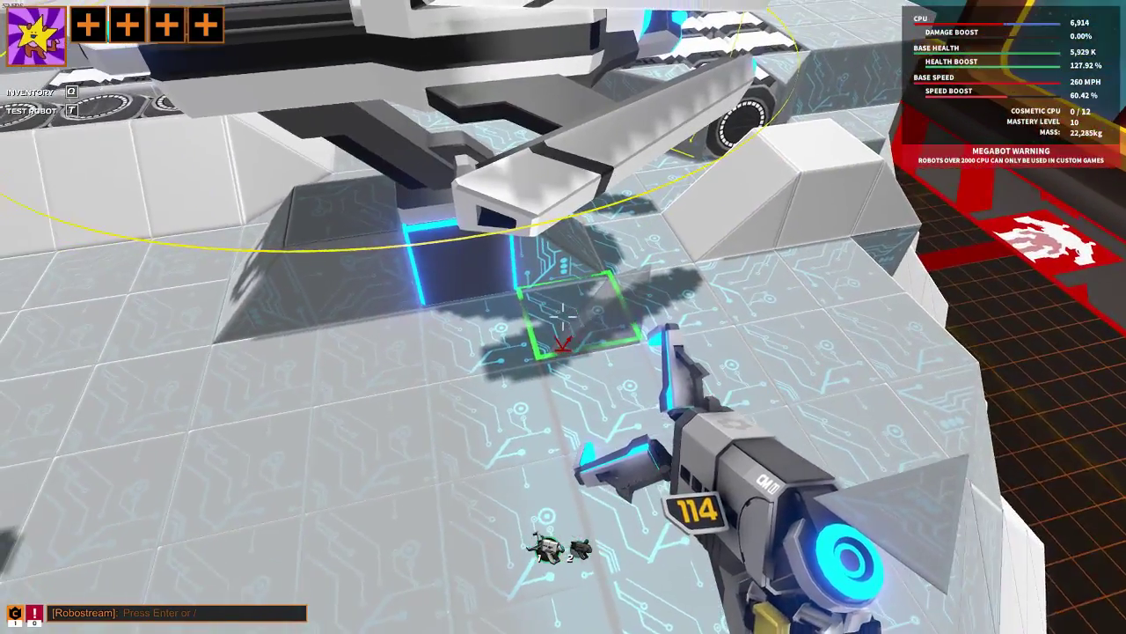
{"action": "left_click", "coordinate": [563, 316]}
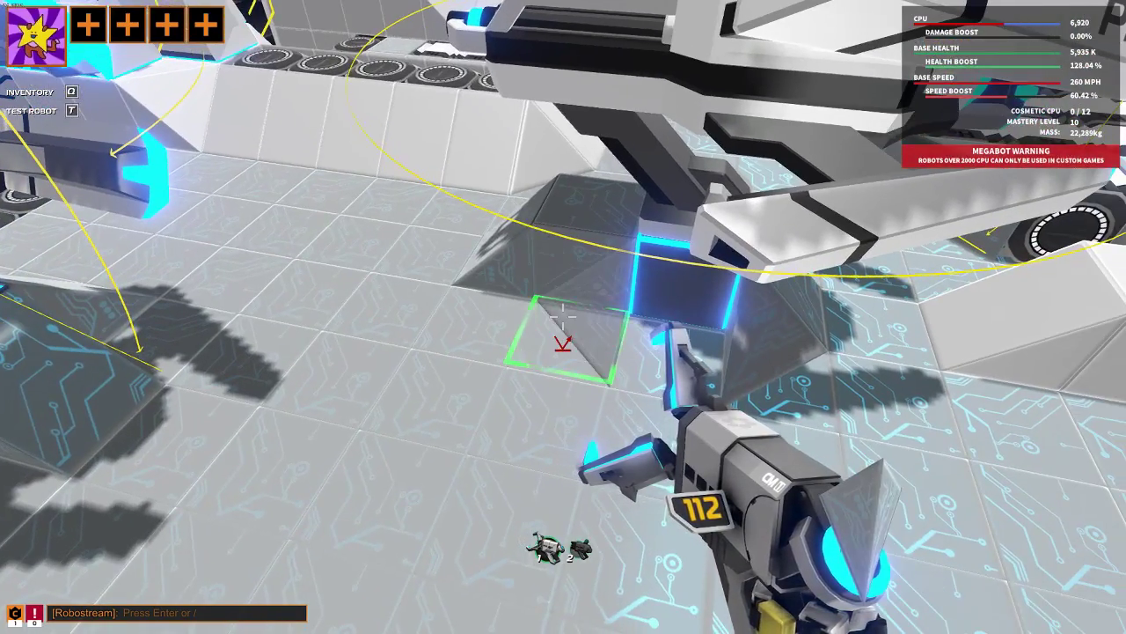
{"action": "left_click", "coordinate": [563, 317]}
{"action": "key", "text": "1"}
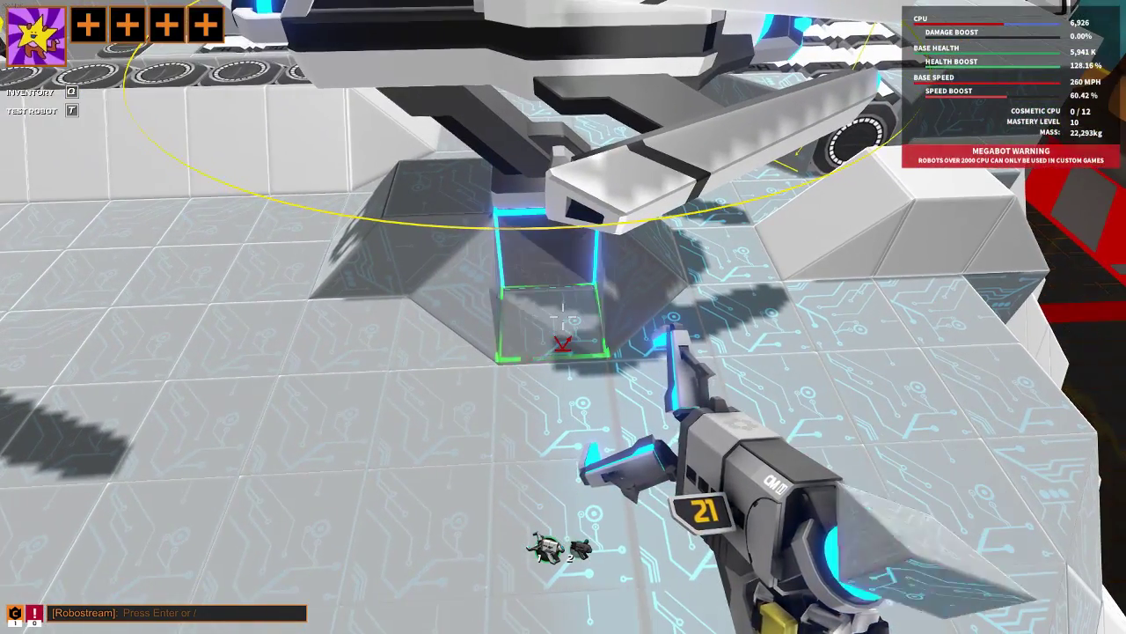
{"action": "key", "text": "2"}
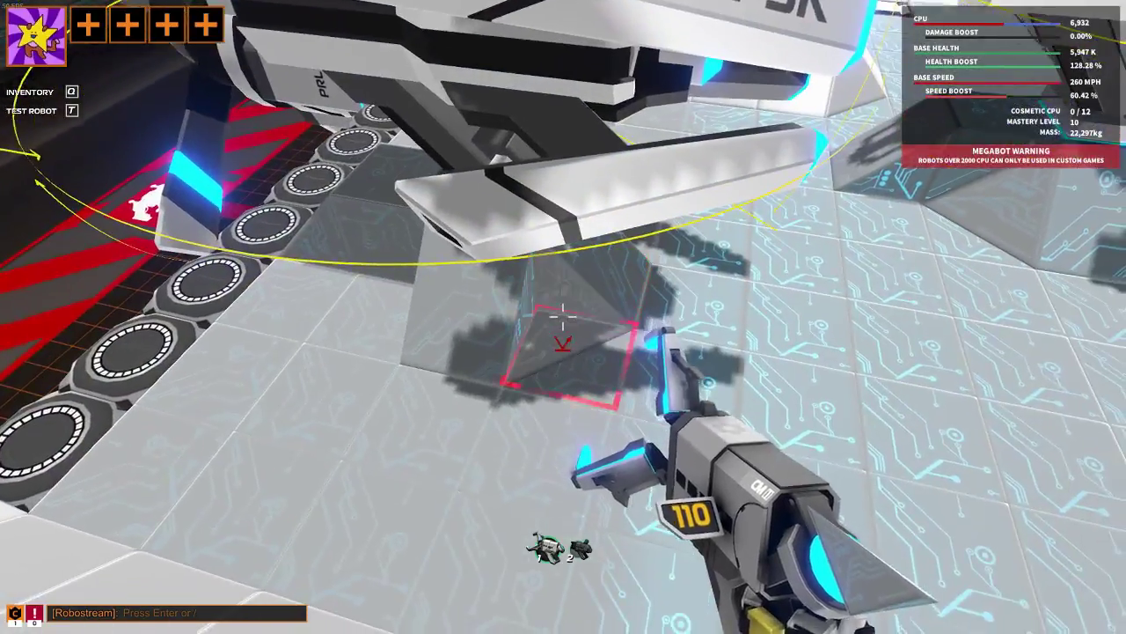
- Slope the housing corners and gun-mount underside, removing misplaced corners; CPU reaches 6,980
{"action": "left_click", "coordinate": [563, 317]}
{"action": "left_click", "coordinate": [564, 317]}
{"action": "left_click", "coordinate": [563, 317]}
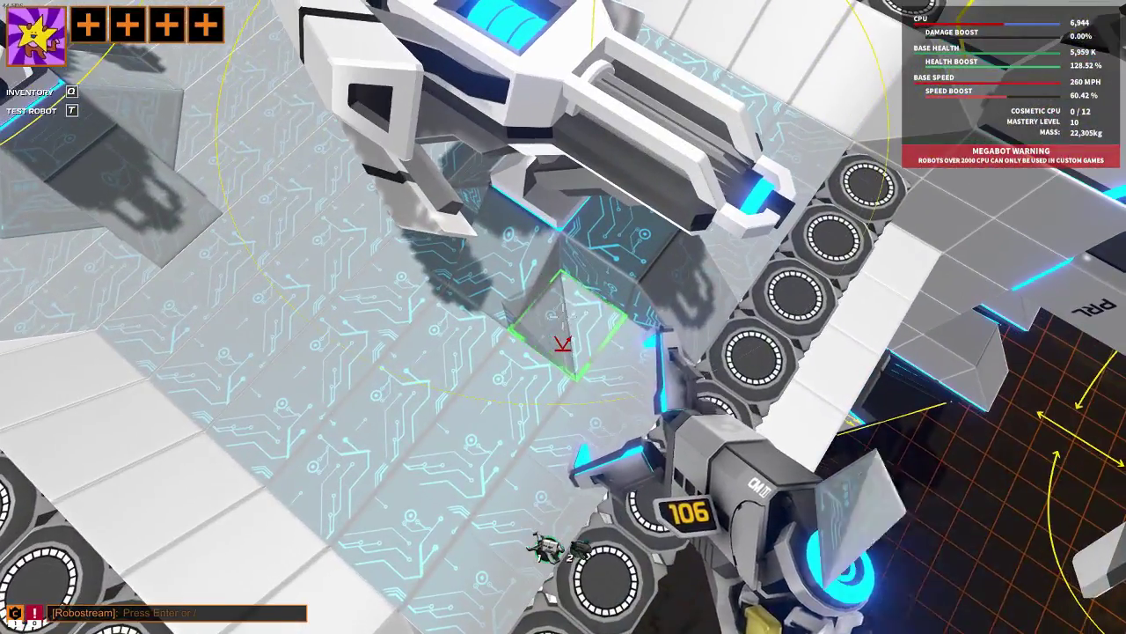
{"action": "left_click", "coordinate": [563, 317]}
{"action": "left_click", "coordinate": [563, 316]}
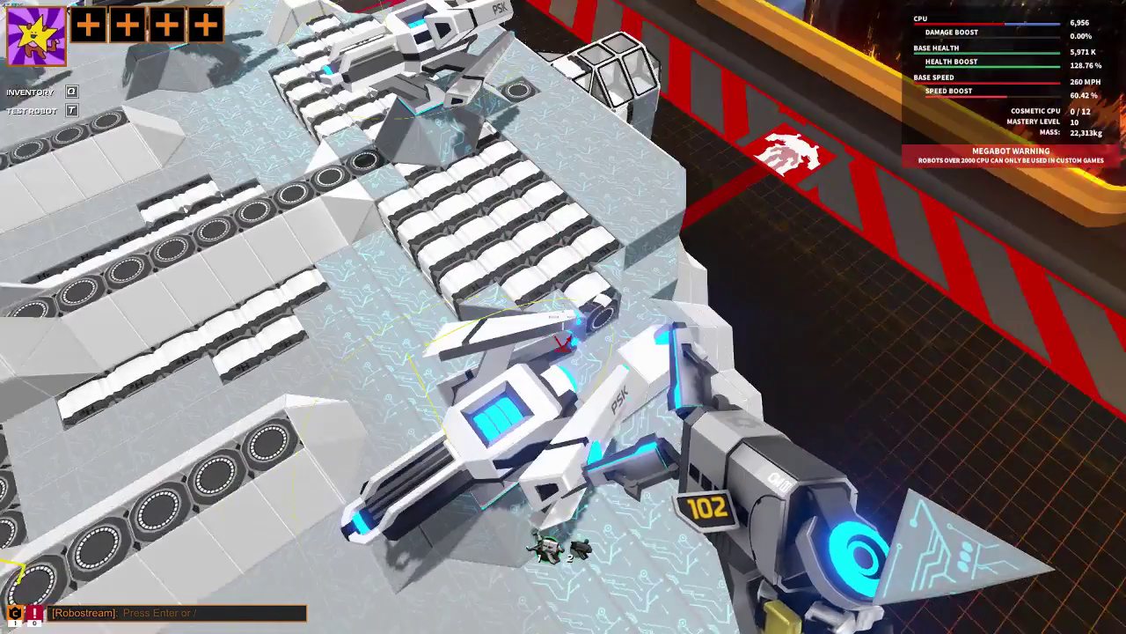
{"action": "key", "text": "2"}
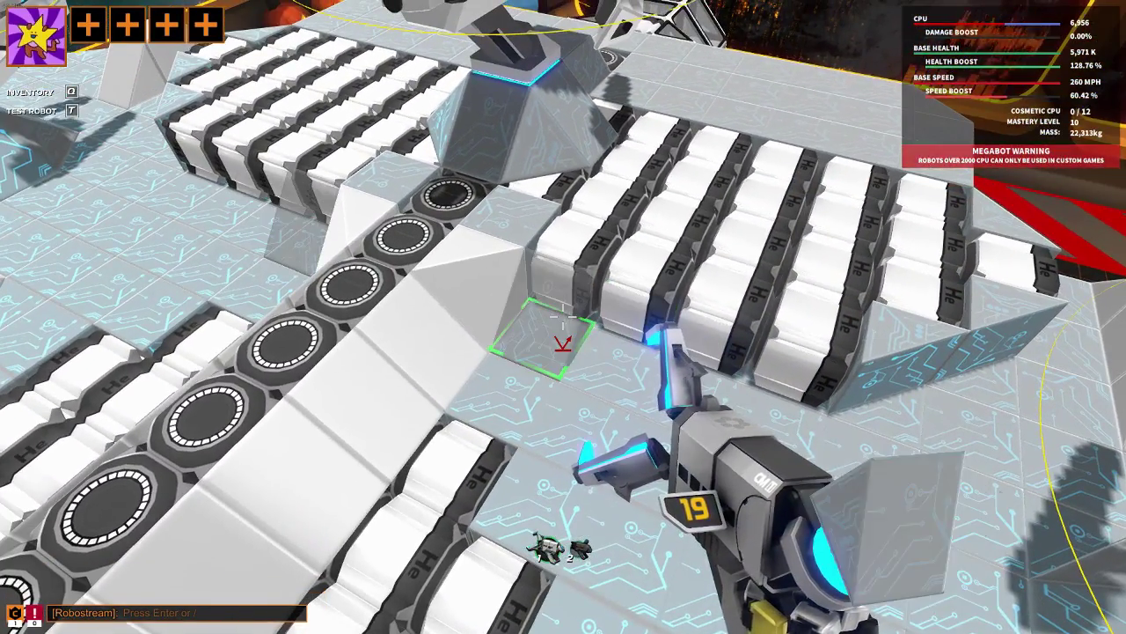
{"action": "left_click", "coordinate": [563, 317]}
{"action": "left_click", "coordinate": [563, 317]}
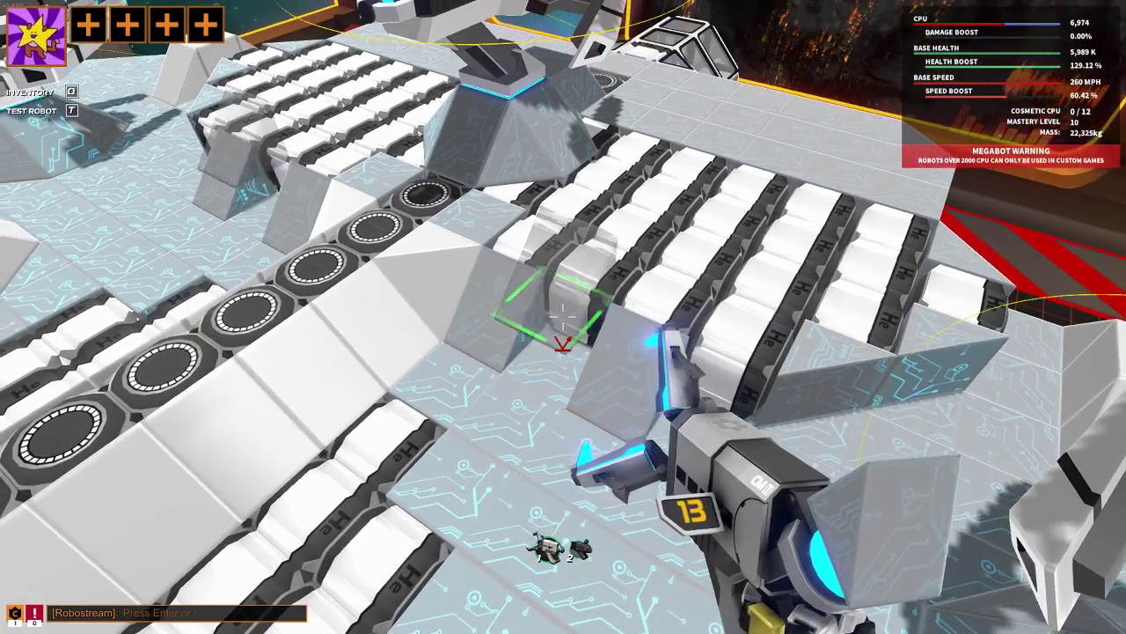
{"action": "right_click", "coordinate": [563, 316]}
{"action": "right_click", "coordinate": [563, 317]}
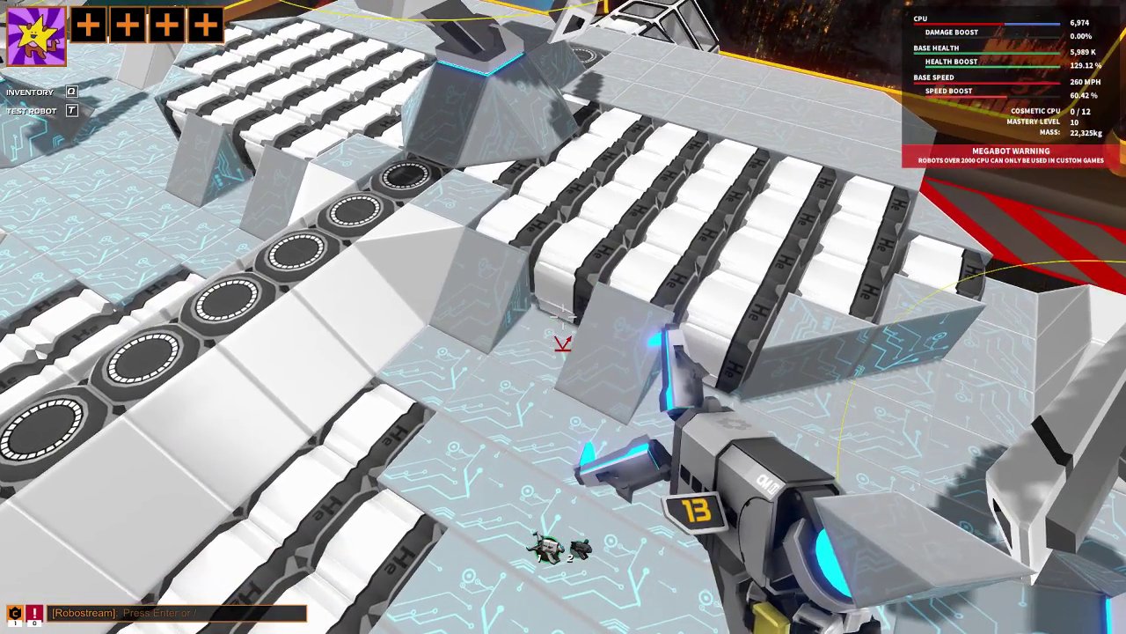
{"action": "key", "text": "q"}
{"action": "left_click", "coordinate": [1003, 121]}
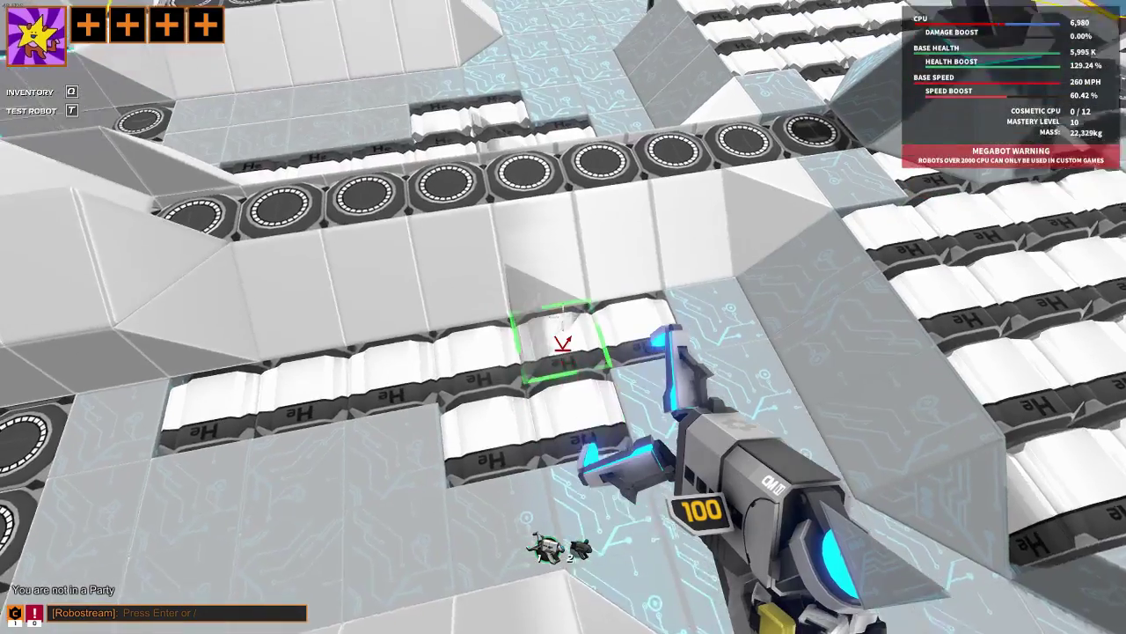
- Flood-paint the hull black, then paint the cockpit frames and glass light blue
{"action": "key", "text": "2"}
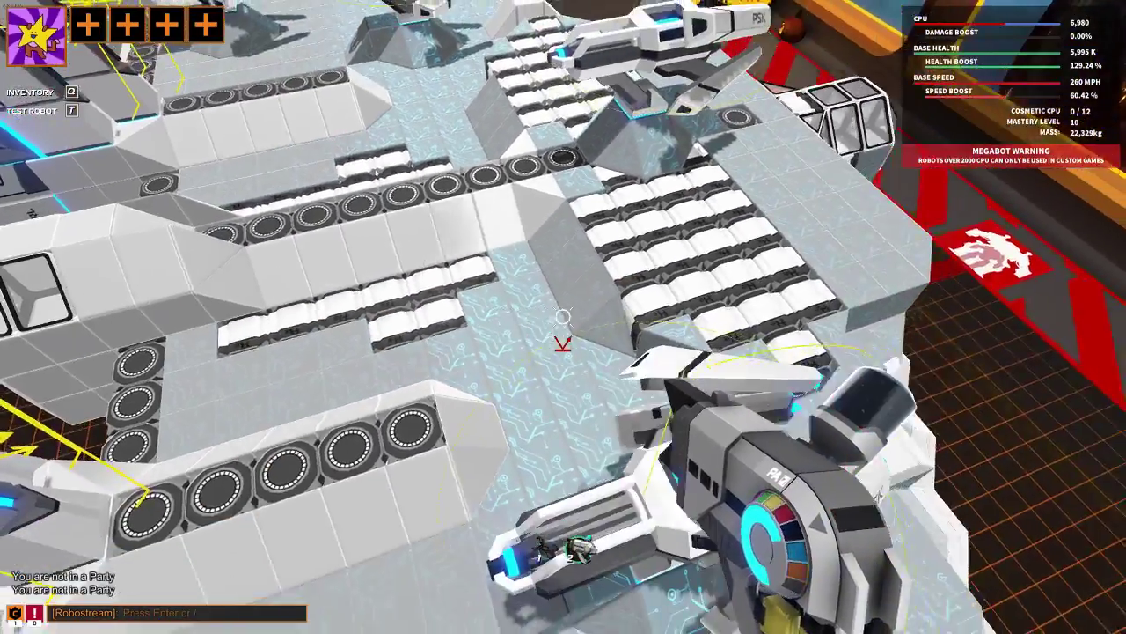
{"action": "right_click", "coordinate": [563, 317]}
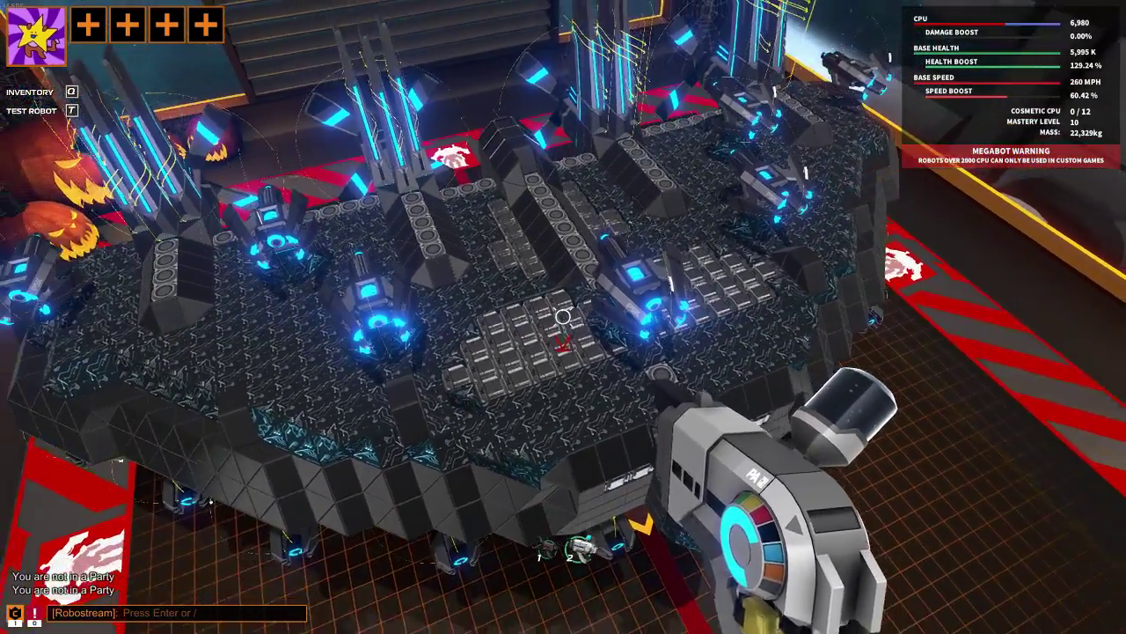
{"action": "scroll", "coordinate": [563, 317], "scroll_direction": "down", "scroll_amount": 1}
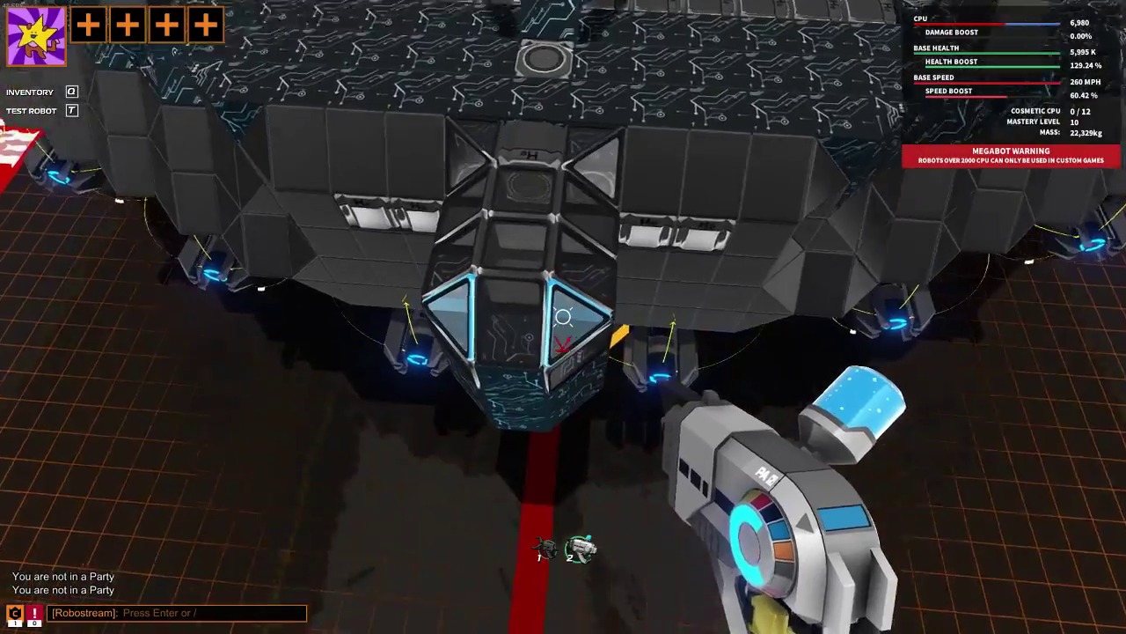
{"action": "left_click", "coordinate": [563, 317]}
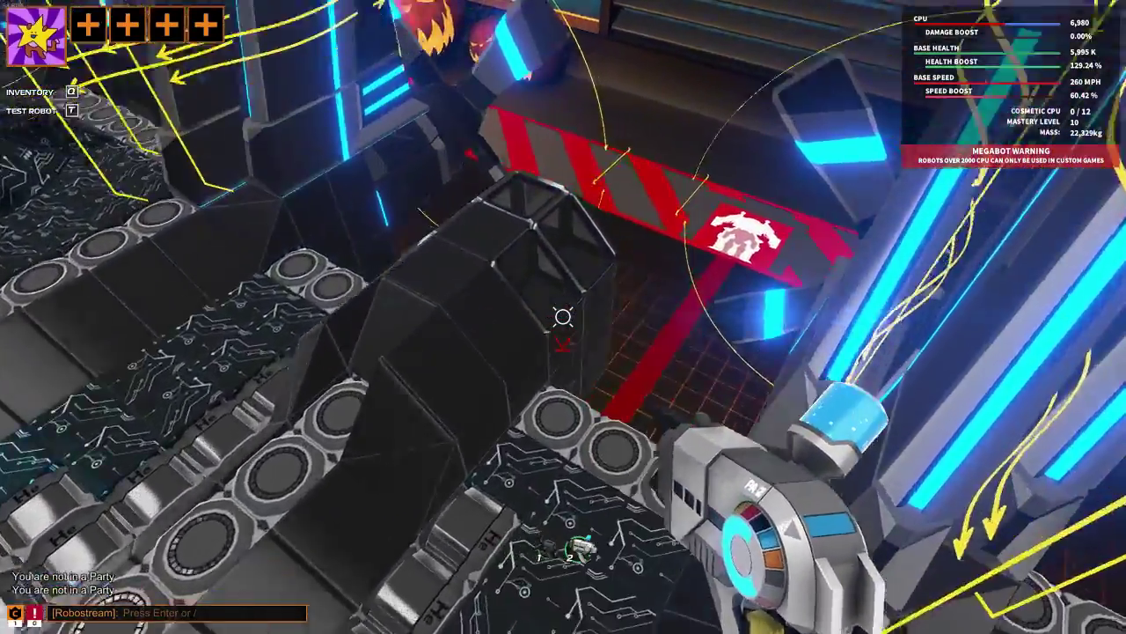
{"action": "left_click", "coordinate": [563, 317]}
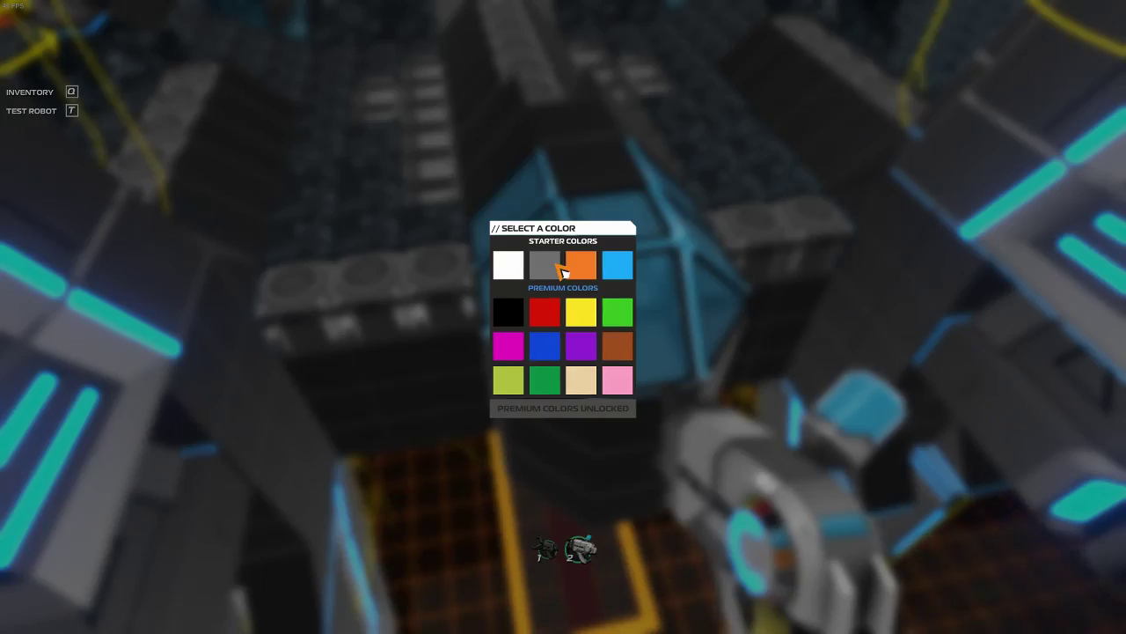
- Choose grey and paint the wing pillars and lower wing panels
{"action": "left_click", "coordinate": [560, 267]}
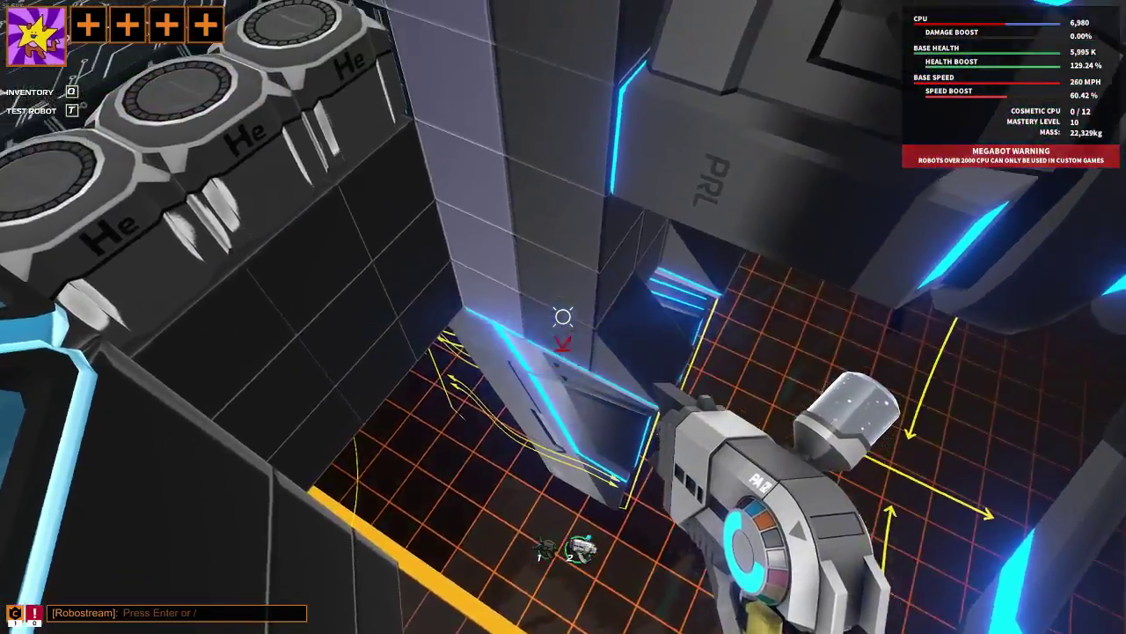
{"action": "left_click", "coordinate": [563, 317]}
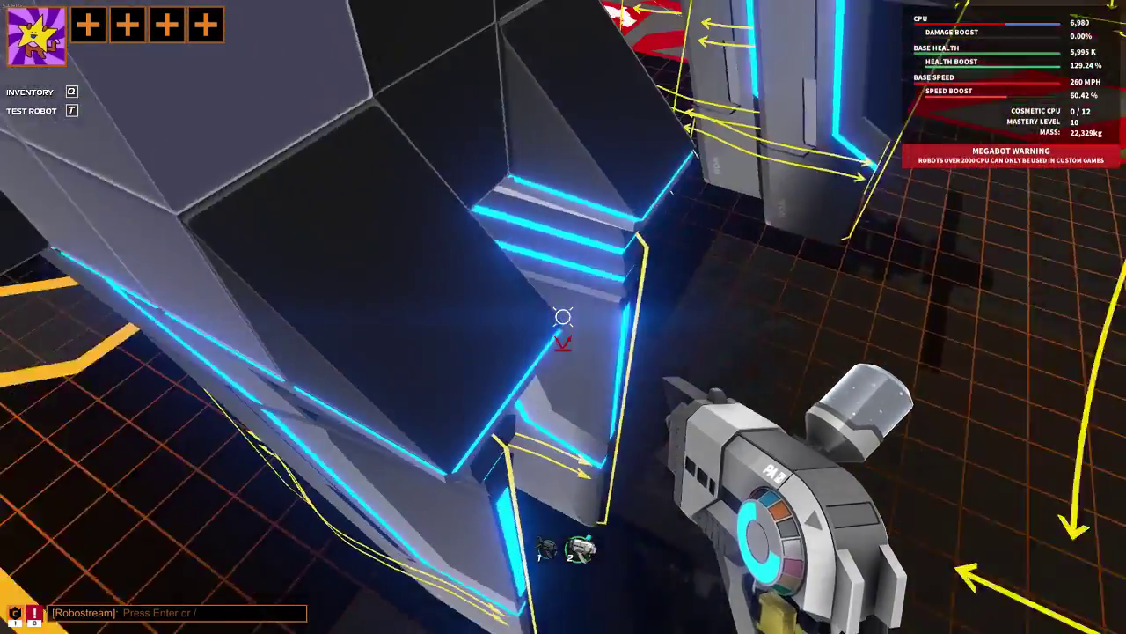
{"action": "left_click", "coordinate": [563, 316]}
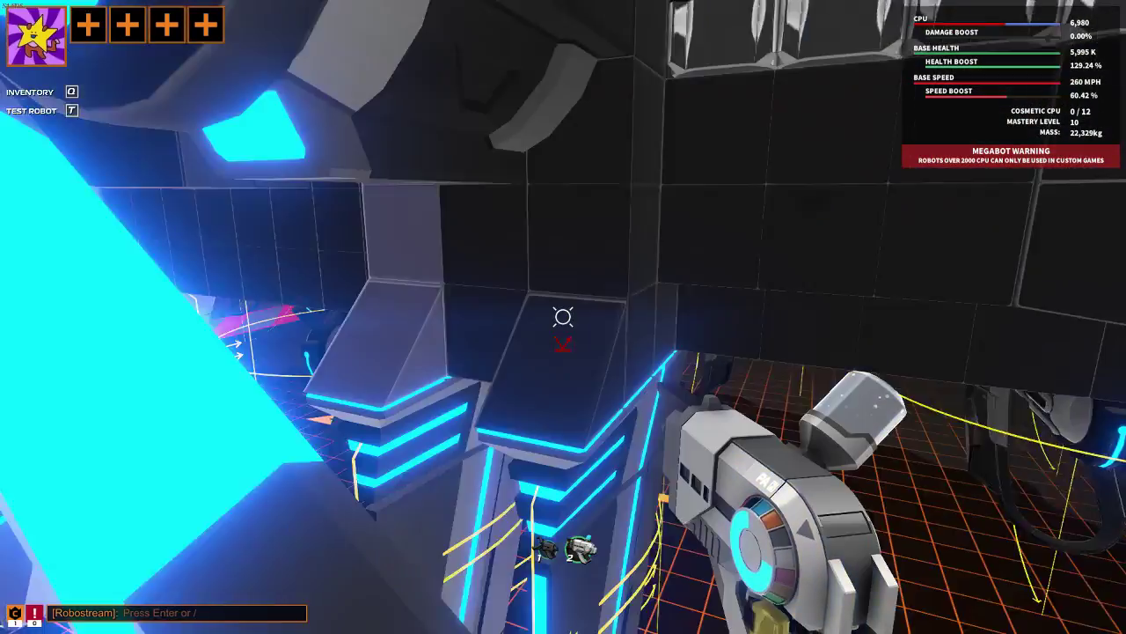
{"action": "left_click", "coordinate": [563, 317]}
{"action": "left_click", "coordinate": [564, 317]}
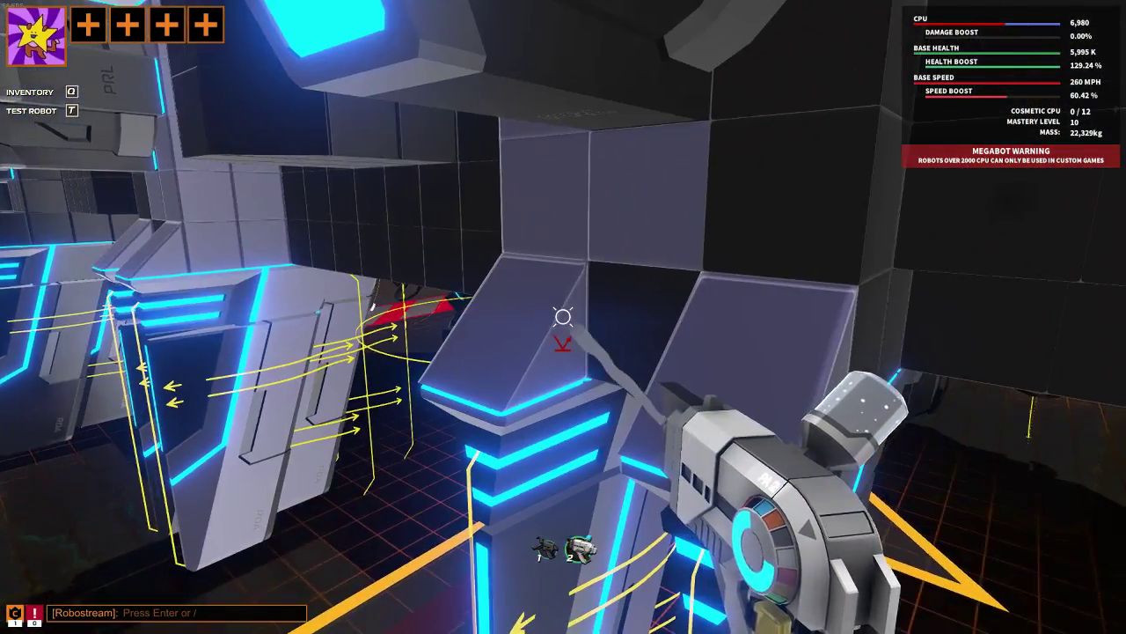
{"action": "left_click", "coordinate": [563, 317]}
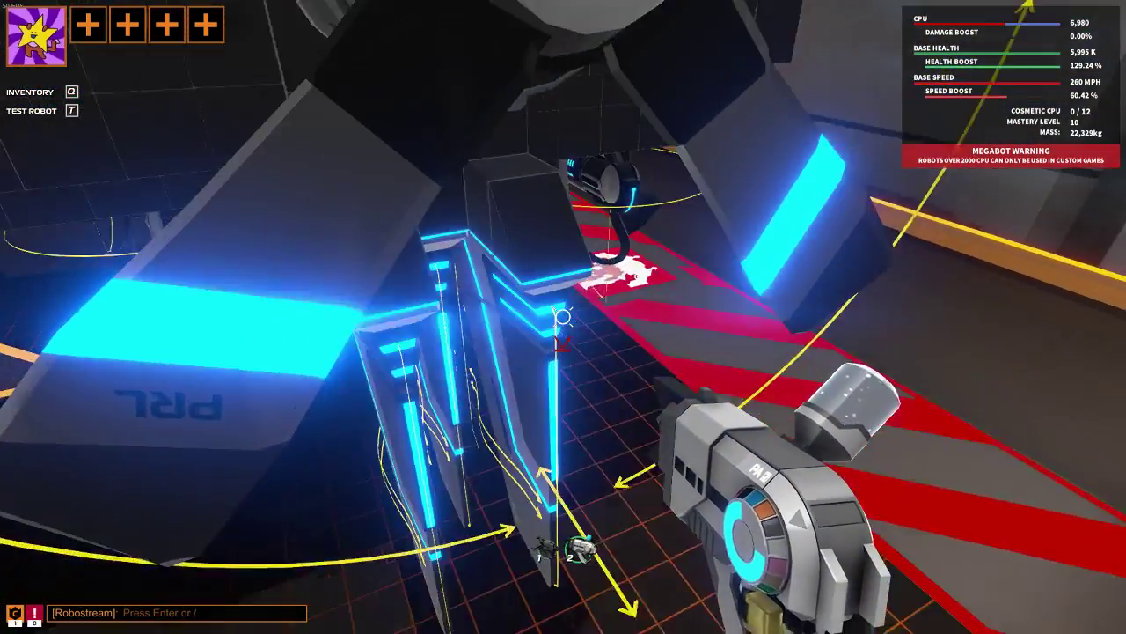
- Paint the outer wing faces, wing corners and the block row under the thrusters grey
{"action": "left_click", "coordinate": [563, 317]}
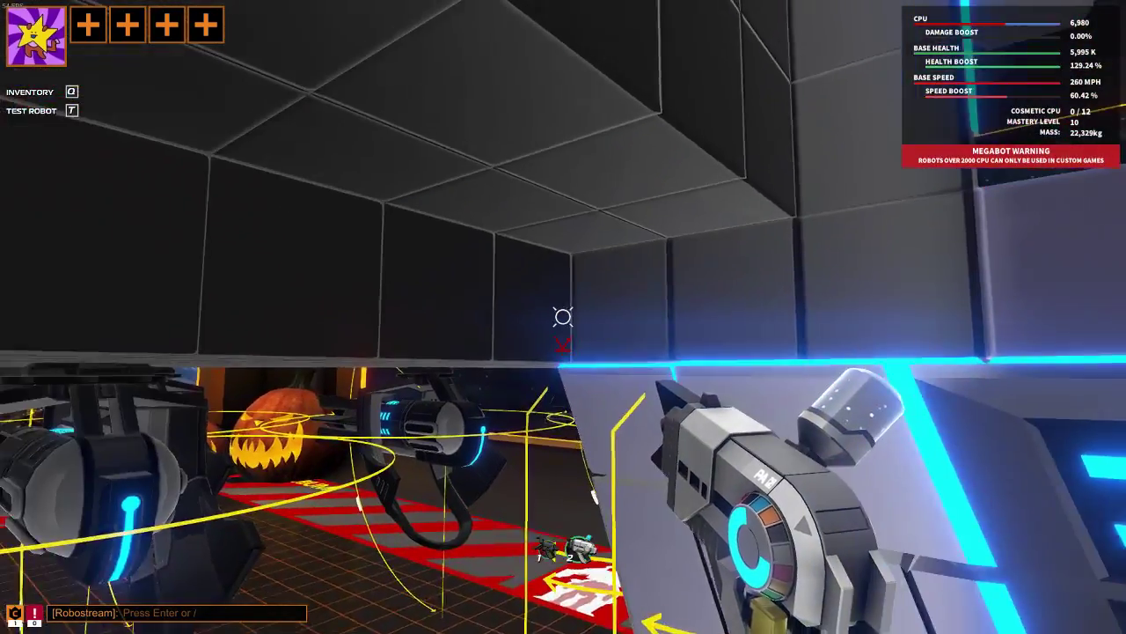
{"action": "left_click", "coordinate": [564, 317]}
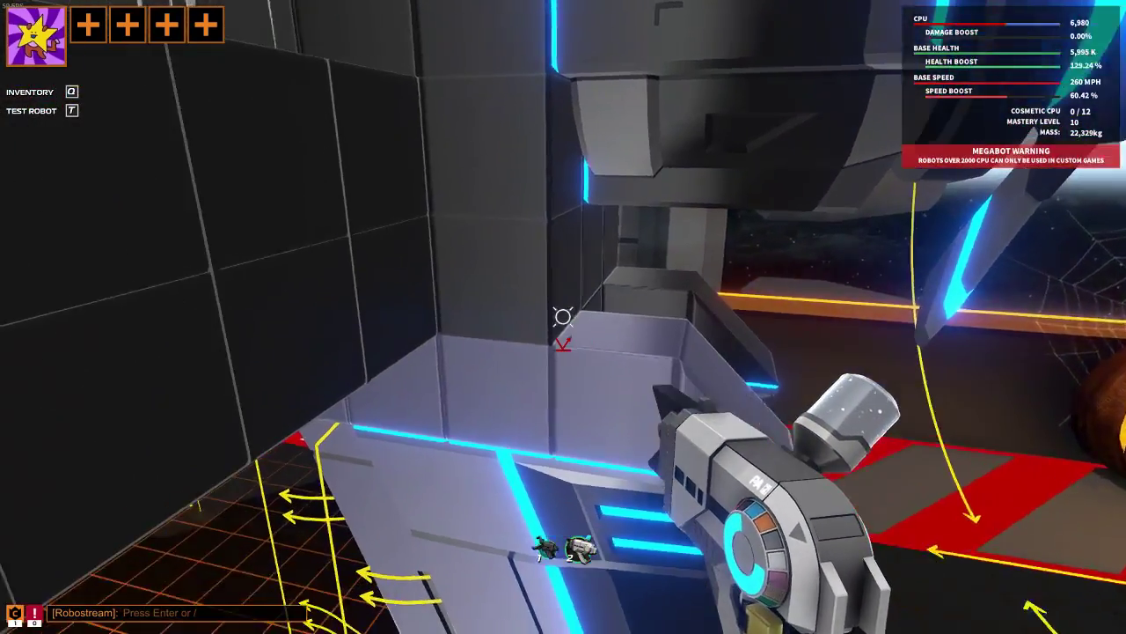
{"action": "left_click", "coordinate": [563, 316]}
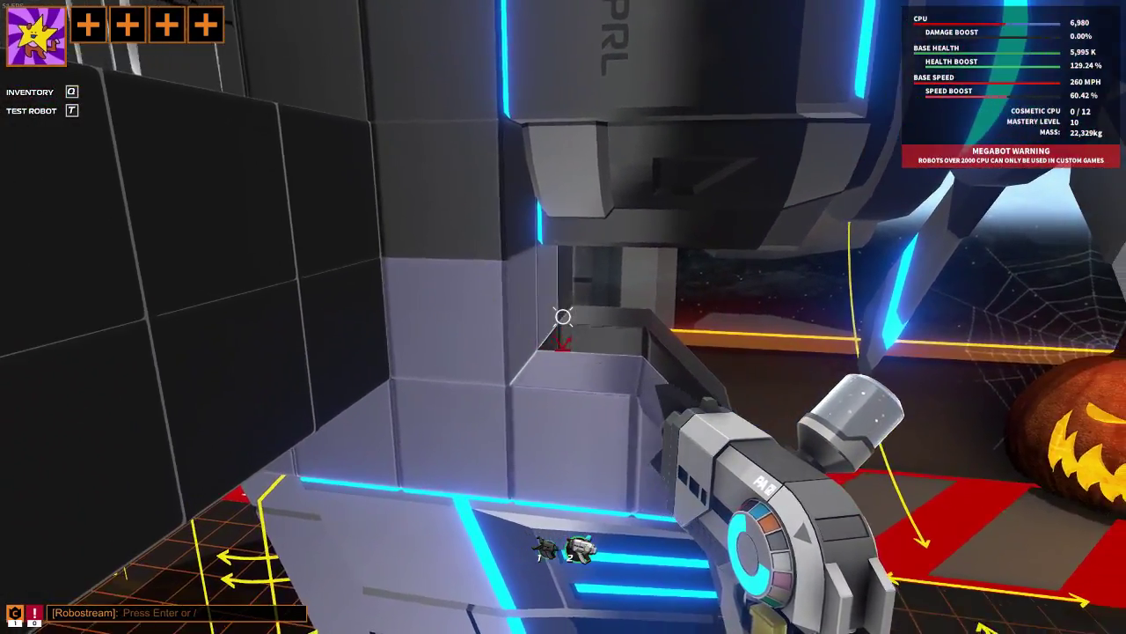
{"action": "left_click", "coordinate": [564, 317]}
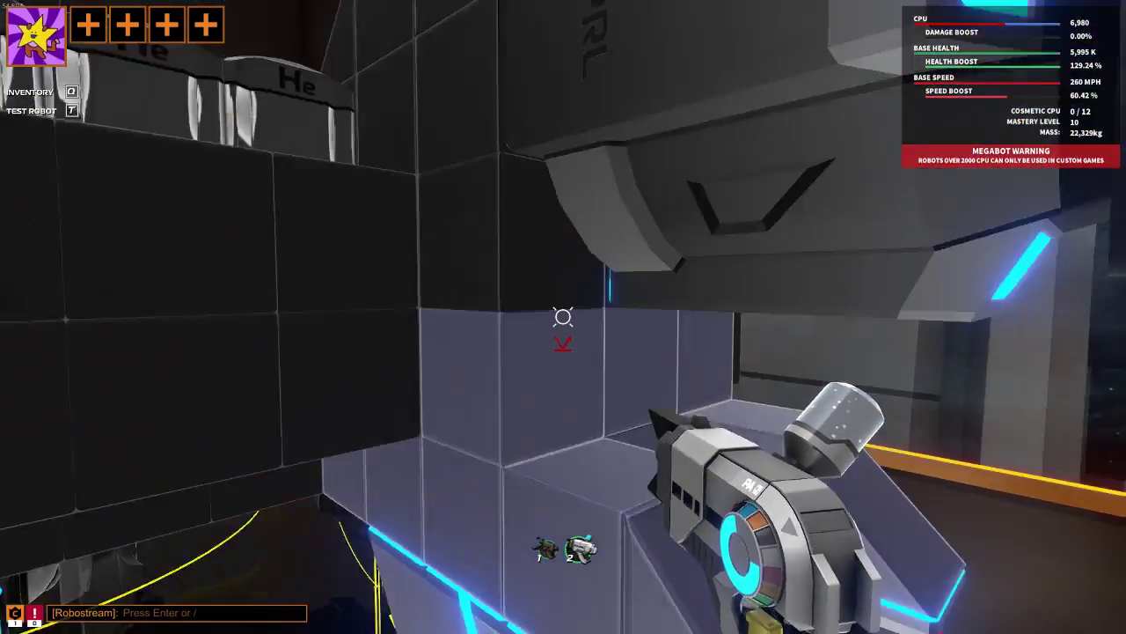
{"action": "left_click", "coordinate": [563, 317]}
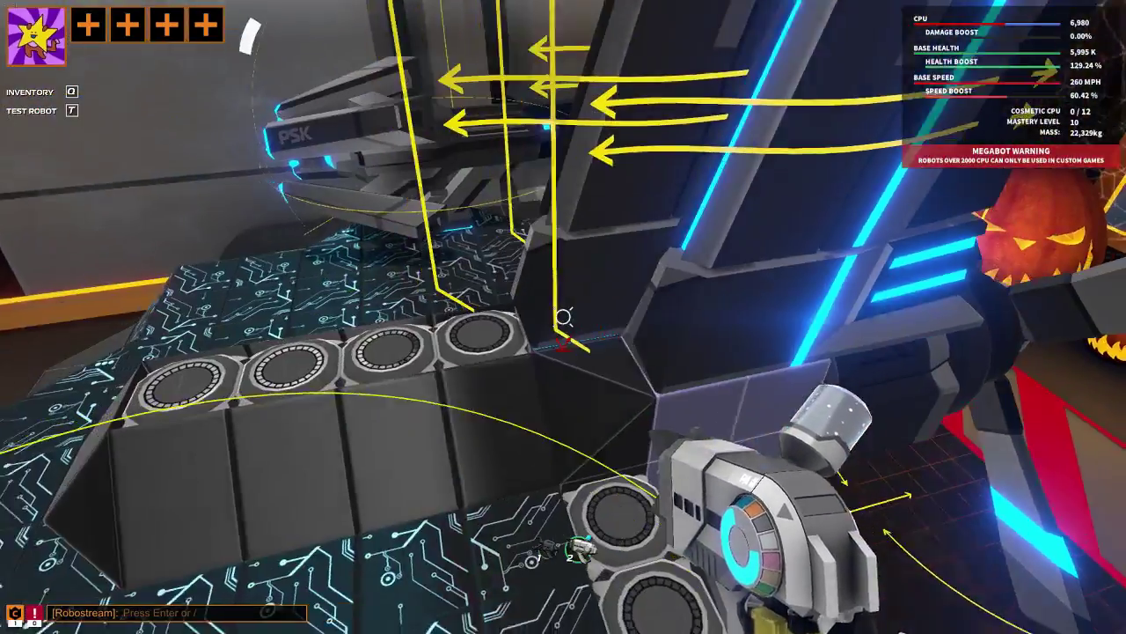
{"action": "left_click", "coordinate": [563, 316]}
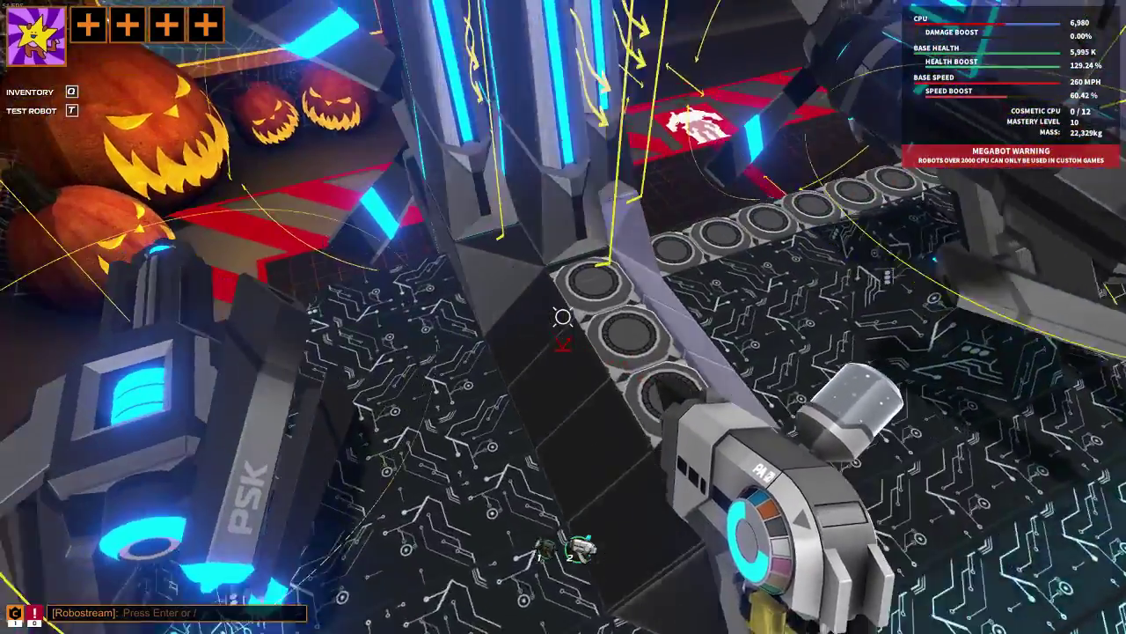
{"action": "left_click", "coordinate": [563, 317]}
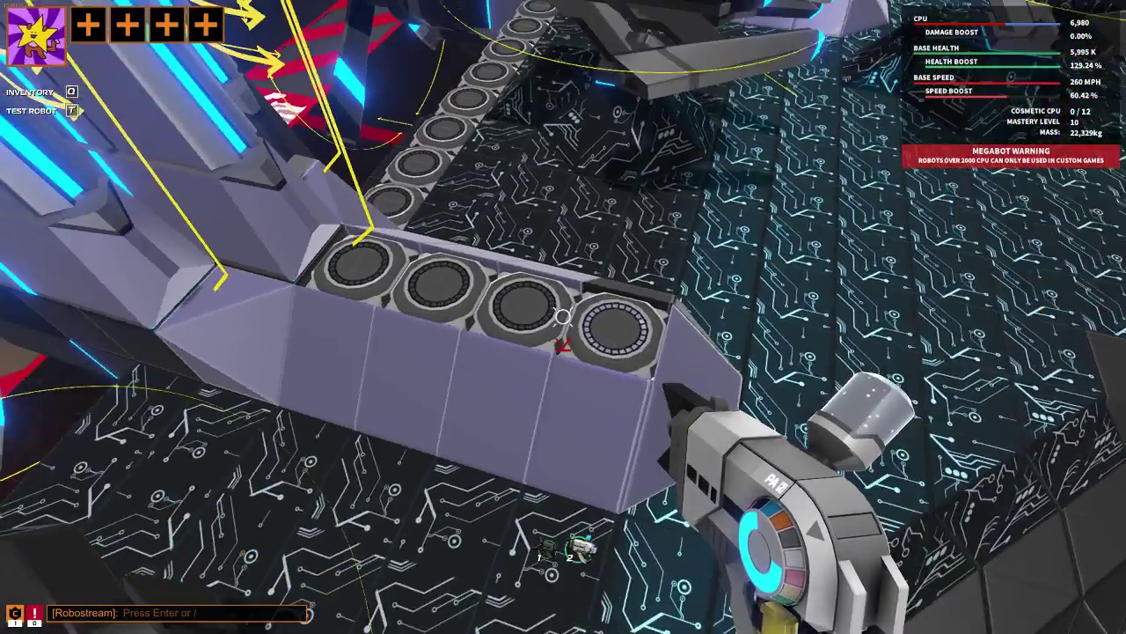
{"action": "left_click", "coordinate": [563, 316]}
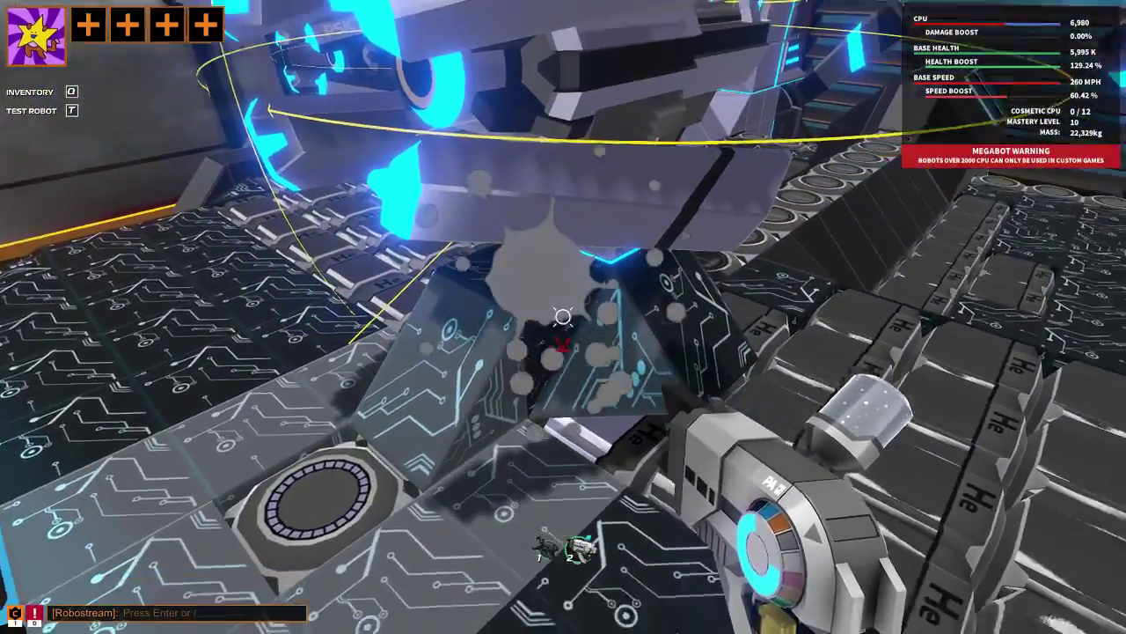
- Paint grey the panel beside the cockpit, the helium-tank wall and a wing pillar top
{"action": "key", "text": "w"}
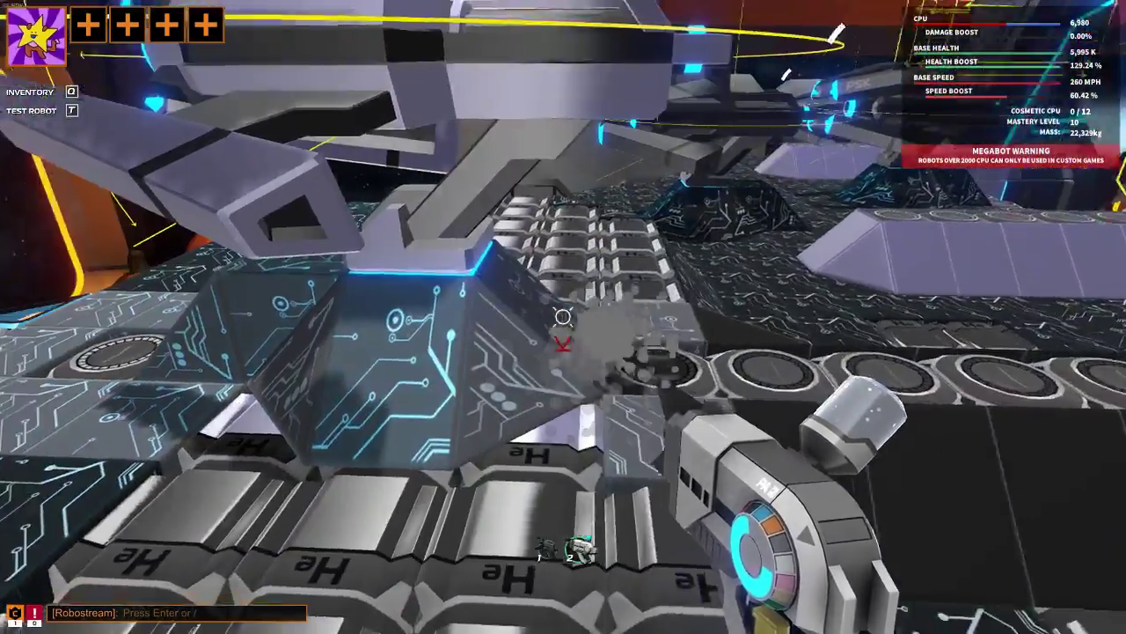
{"action": "key", "text": "space"}
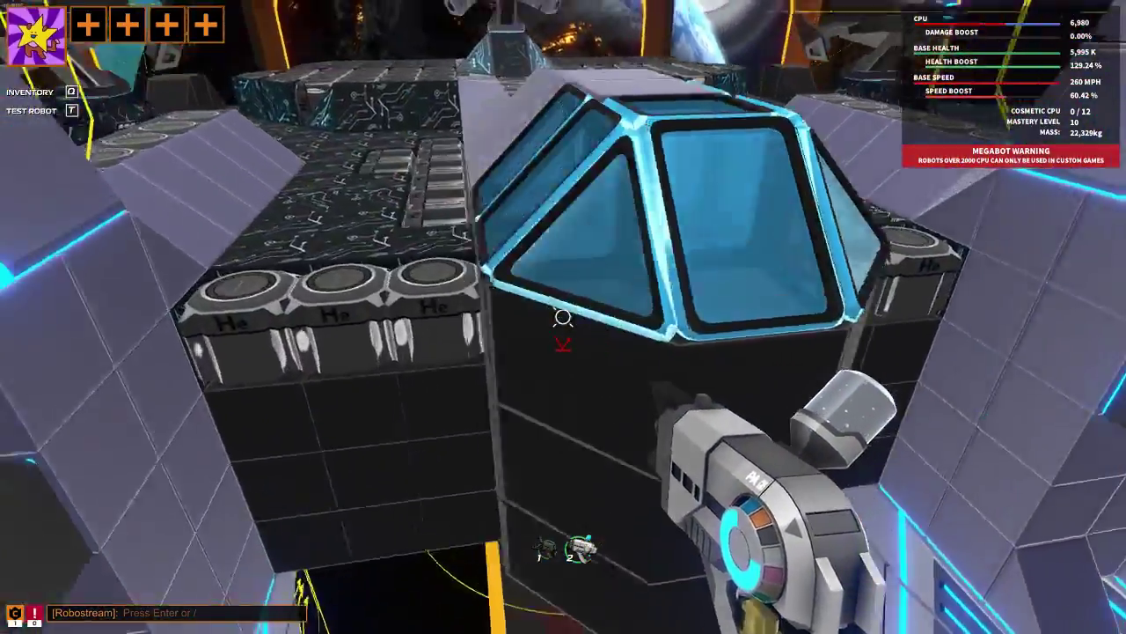
{"action": "left_click", "coordinate": [563, 317]}
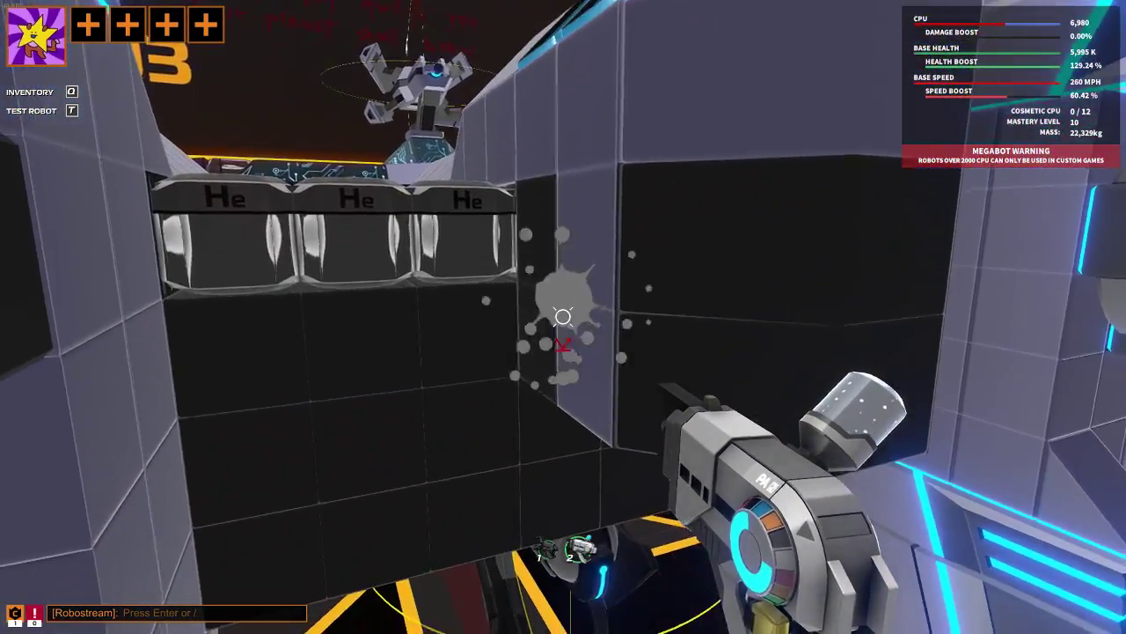
{"action": "left_click", "coordinate": [564, 317]}
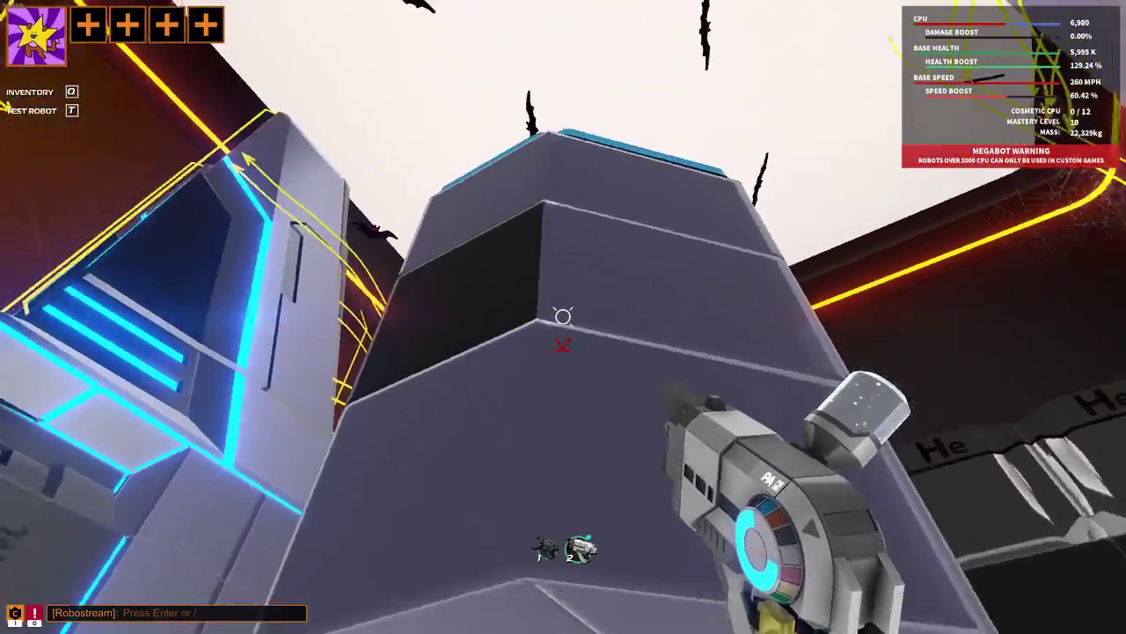
{"action": "left_click", "coordinate": [564, 317]}
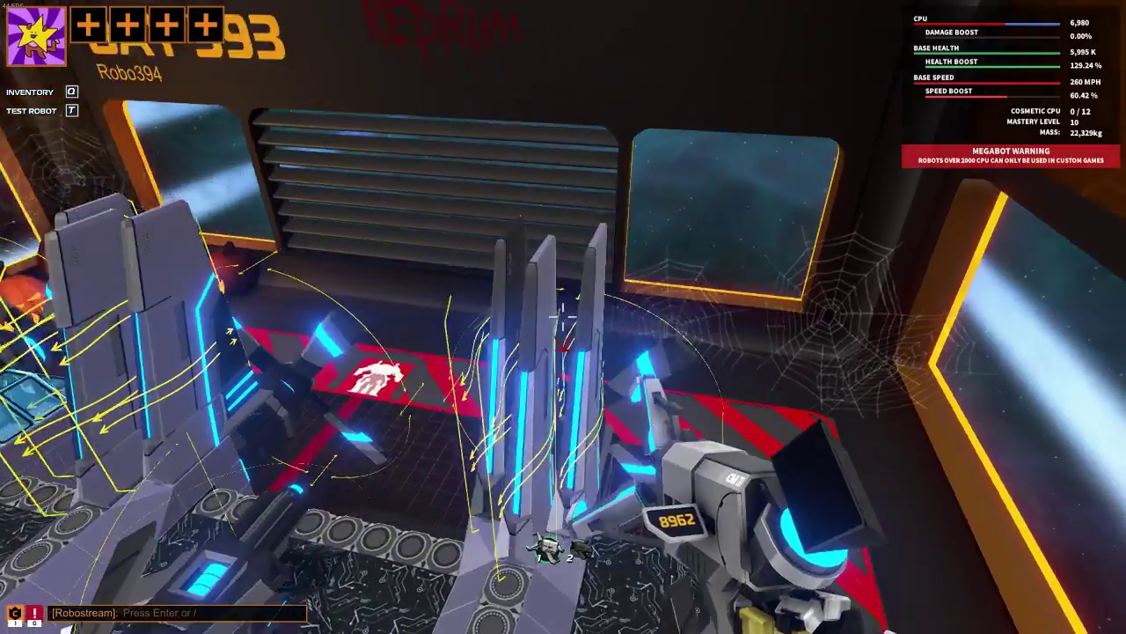
- Fill the holes in the black underside shell with plain health cubes
{"action": "key", "text": "w"}
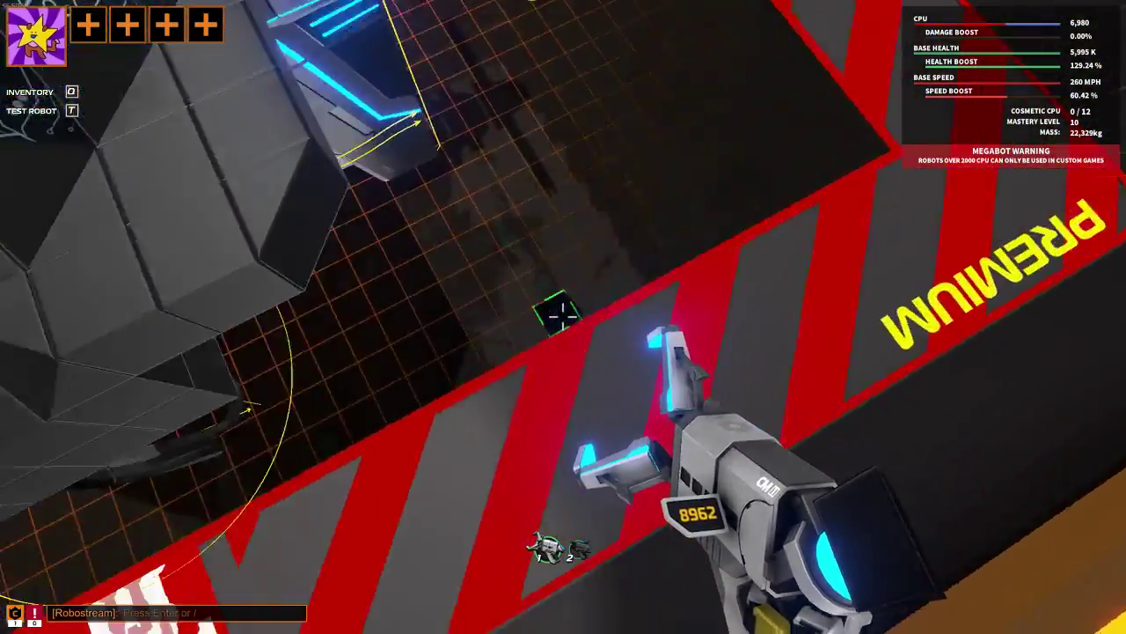
{"action": "key", "text": "w"}
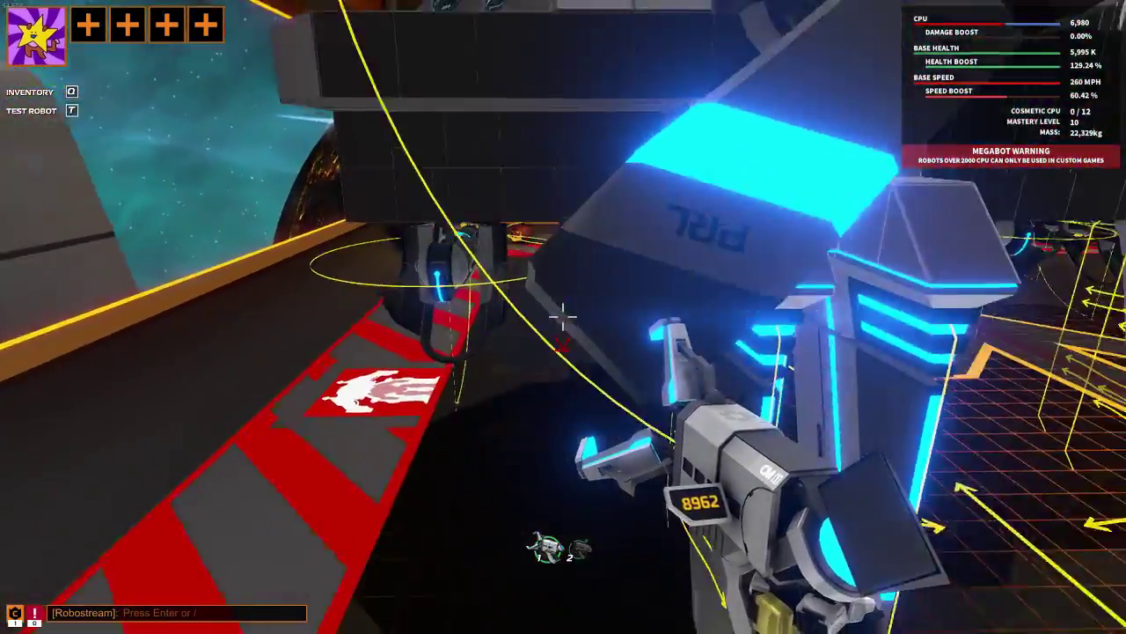
{"action": "key", "text": "s"}
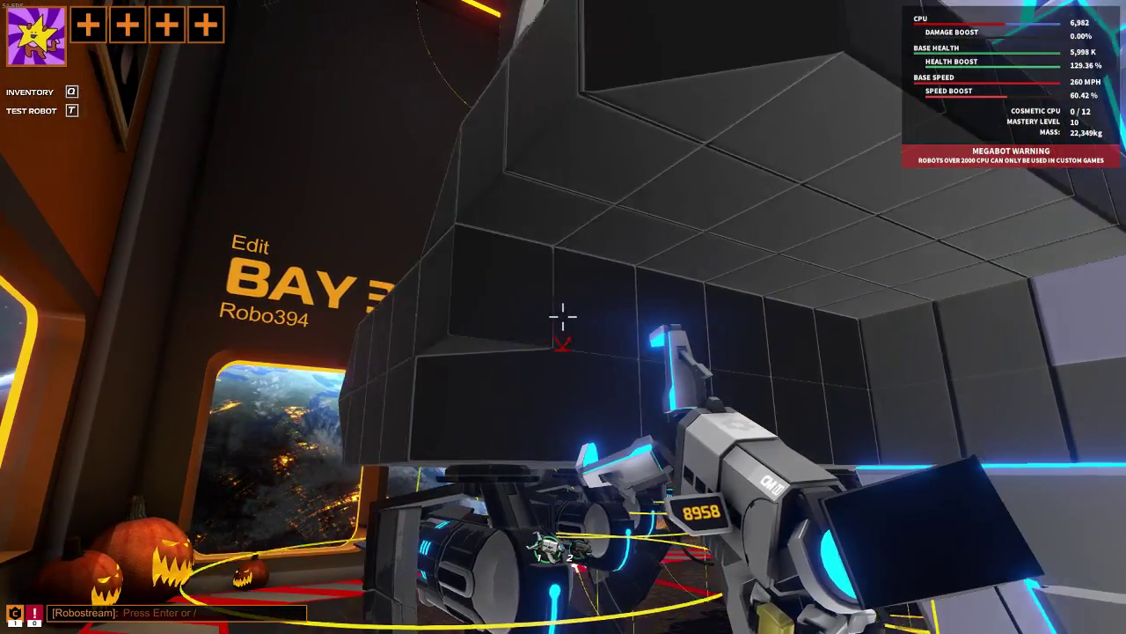
{"action": "key", "text": "w"}
{"action": "left_click", "coordinate": [564, 317]}
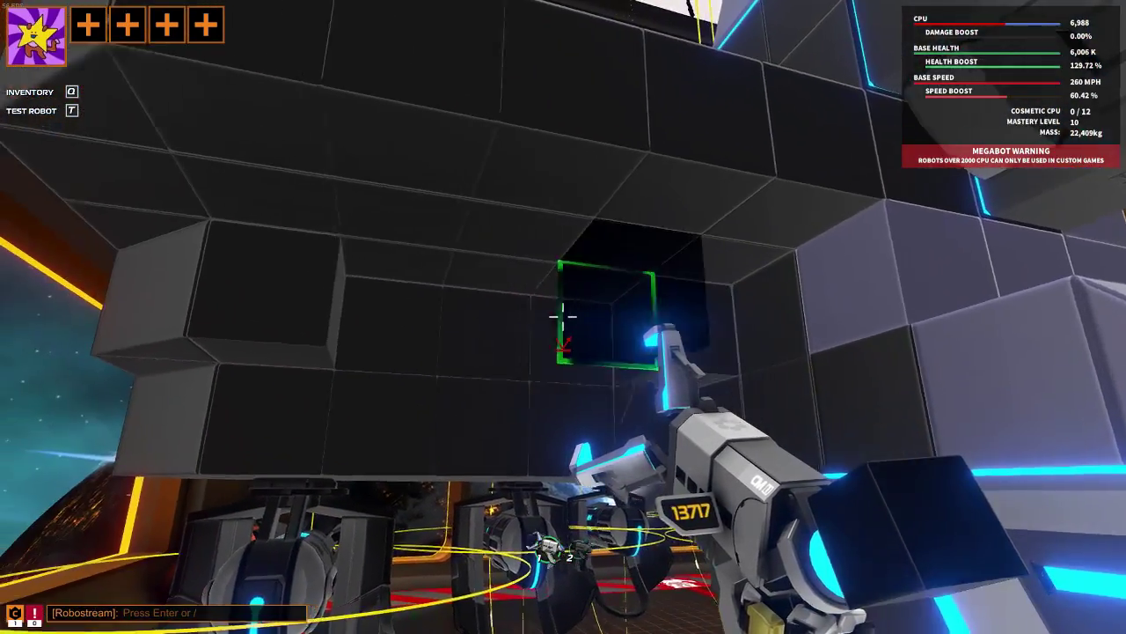
{"action": "left_click", "coordinate": [563, 317]}
{"action": "left_click", "coordinate": [564, 317]}
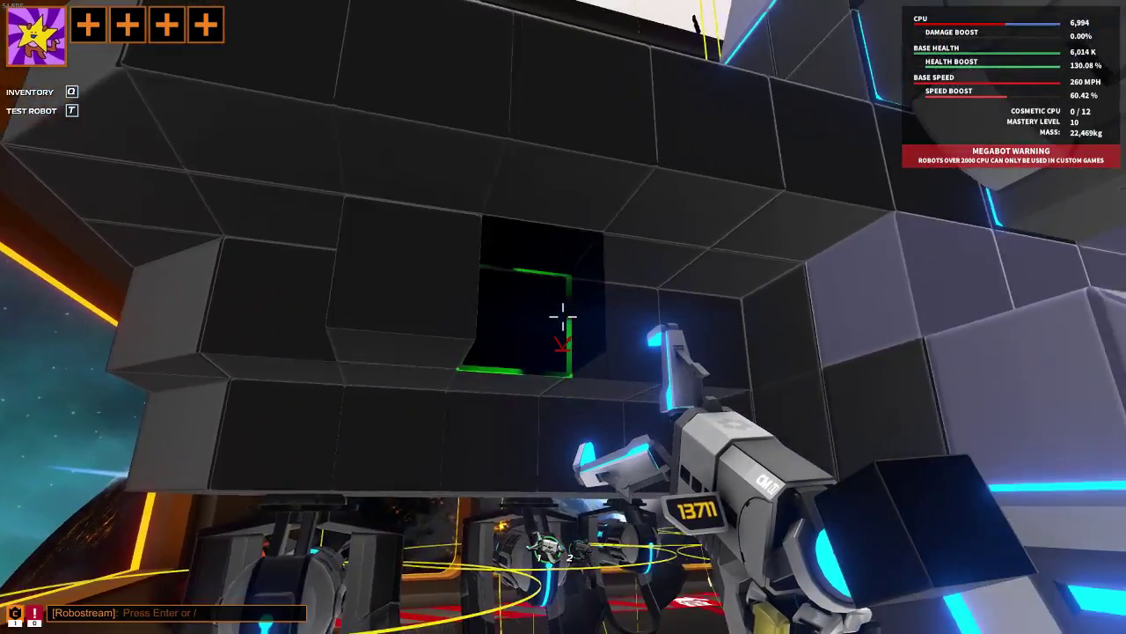
{"action": "left_click", "coordinate": [563, 316]}
- Place sloped health edge blocks in the gaps under the housing and wing
{"action": "key", "text": "1"}
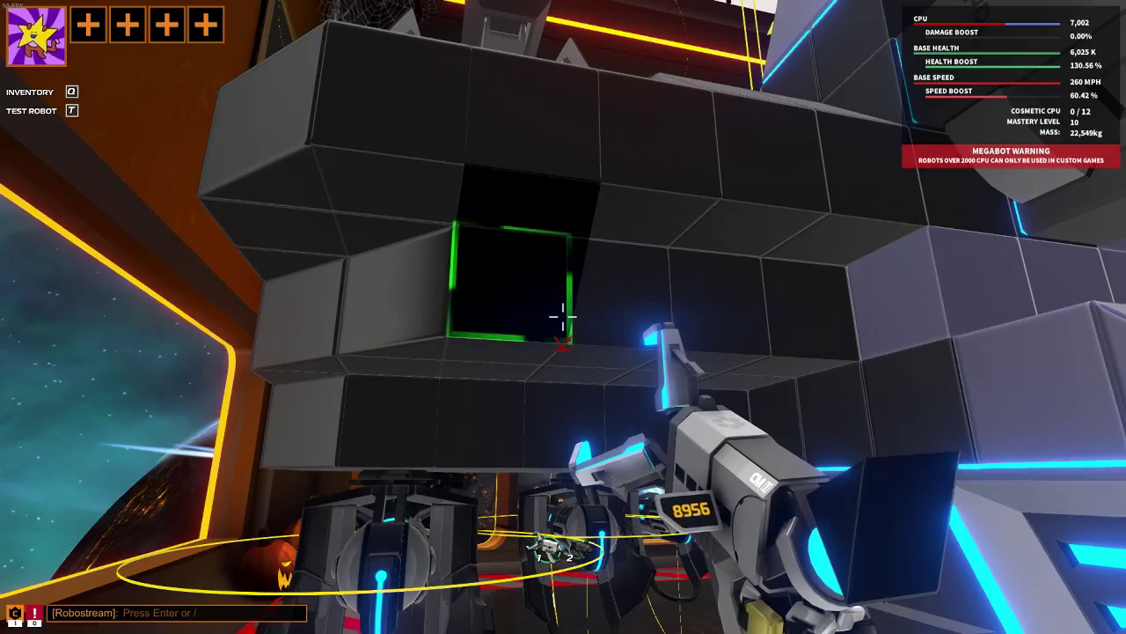
{"action": "left_click", "coordinate": [563, 317]}
{"action": "left_click", "coordinate": [564, 316]}
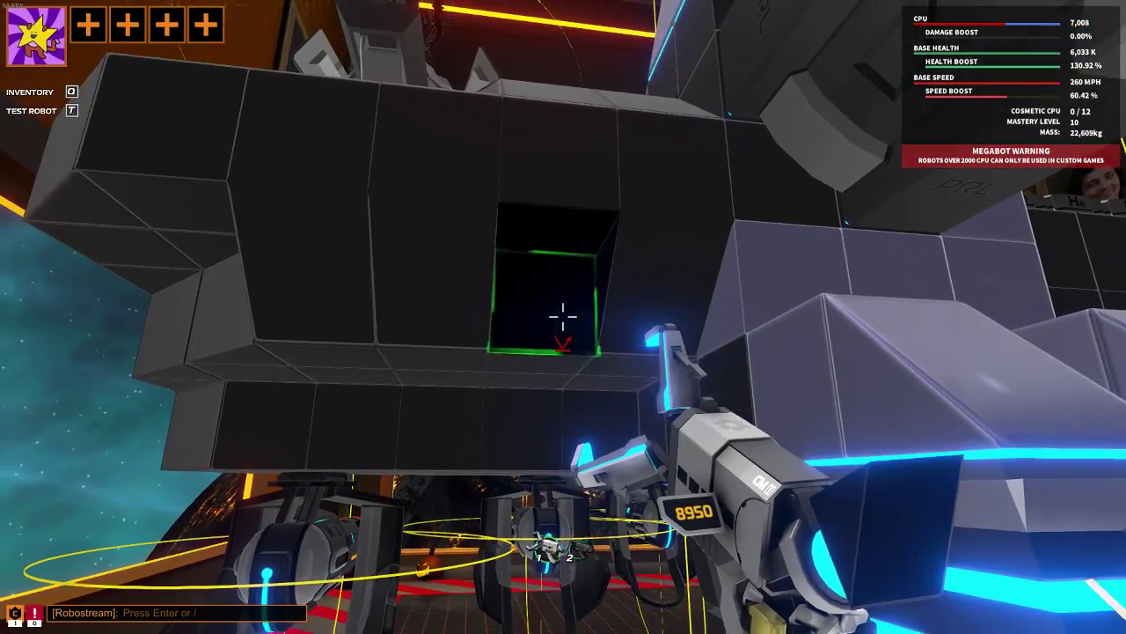
{"action": "left_click", "coordinate": [563, 317]}
{"action": "left_click", "coordinate": [563, 317]}
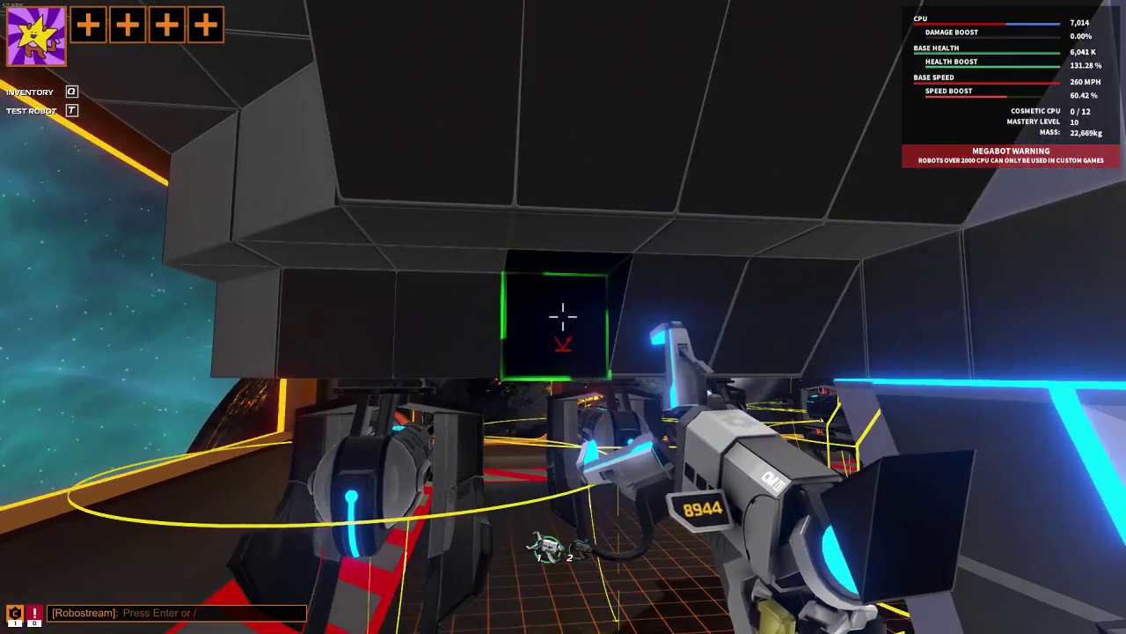
{"action": "left_click", "coordinate": [563, 317]}
{"action": "left_click", "coordinate": [563, 317]}
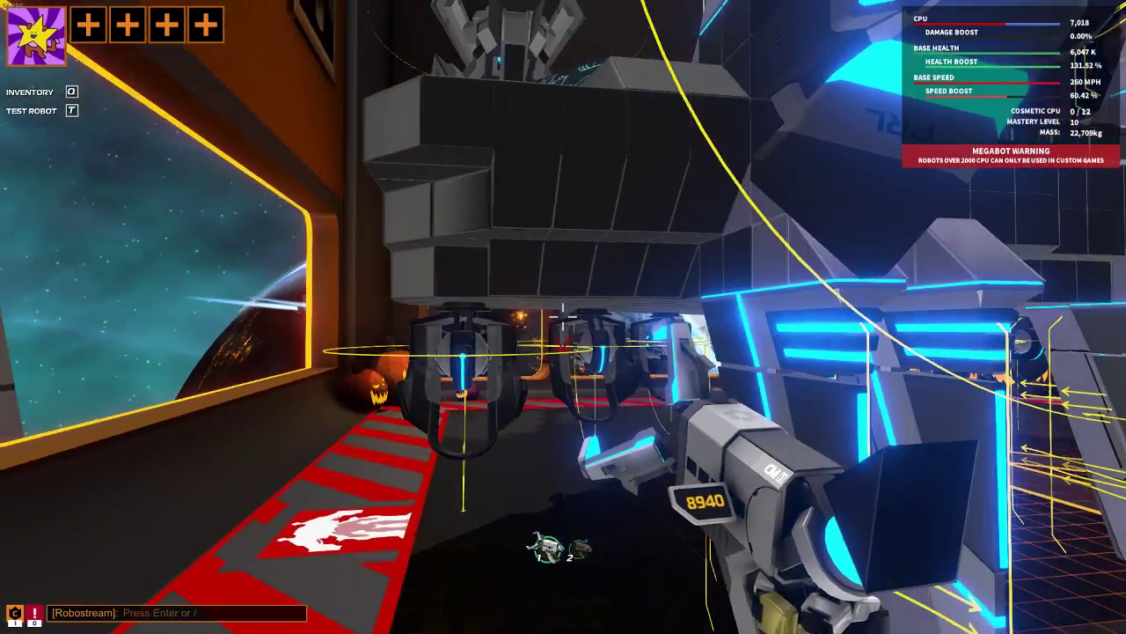
- Switch to another block type and fill the gaps below the helium tanks
{"action": "key", "text": "q"}
{"action": "left_click", "coordinate": [211, 119]}
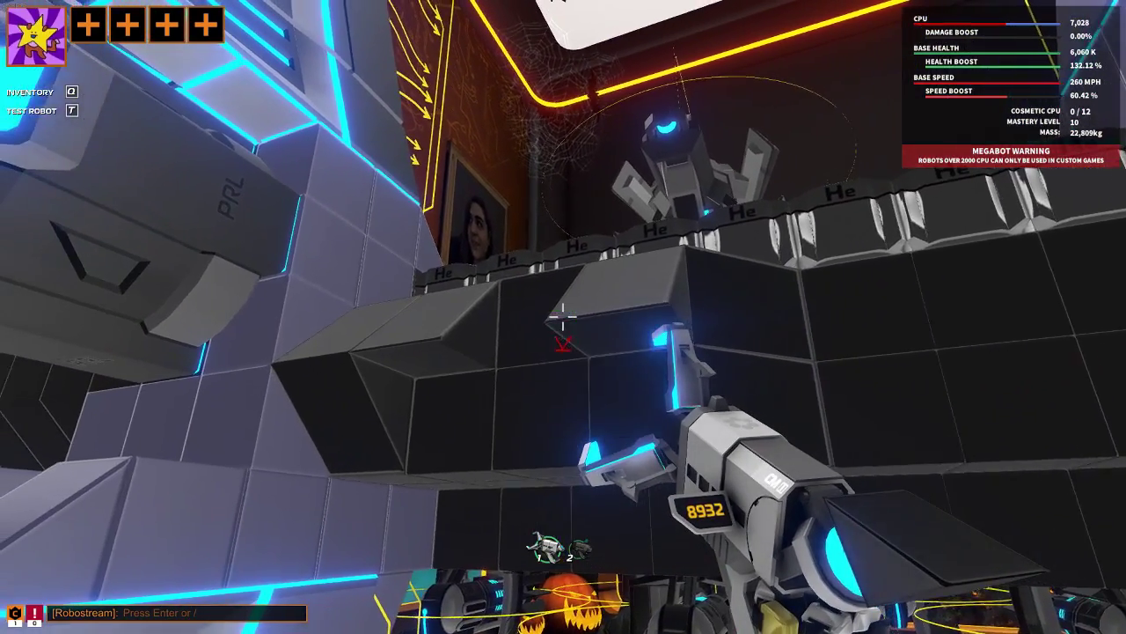
{"action": "left_click", "coordinate": [564, 317]}
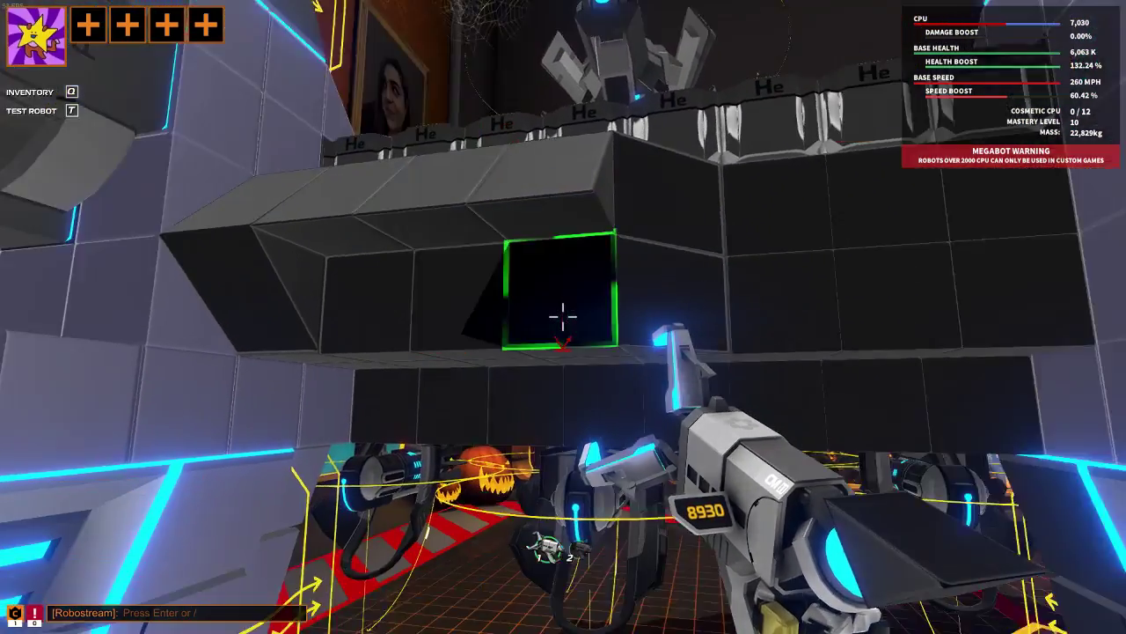
{"action": "left_click", "coordinate": [563, 317]}
{"action": "left_click", "coordinate": [563, 317]}
{"action": "left_click", "coordinate": [563, 317]}
{"action": "left_click", "coordinate": [564, 316]}
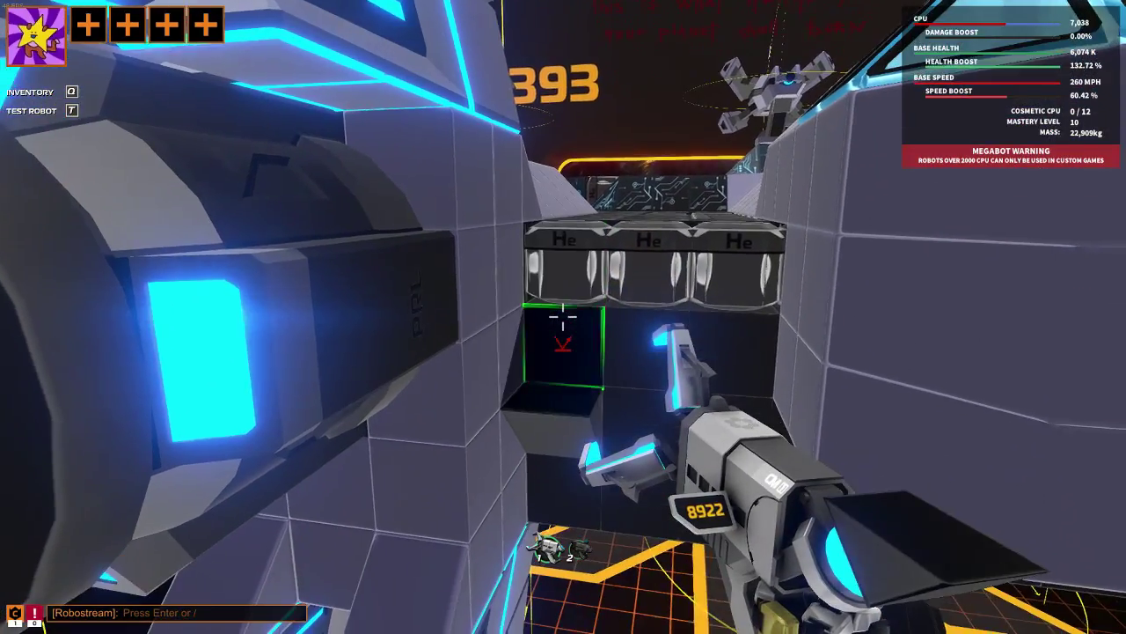
{"action": "left_click", "coordinate": [563, 316]}
{"action": "left_click", "coordinate": [563, 317]}
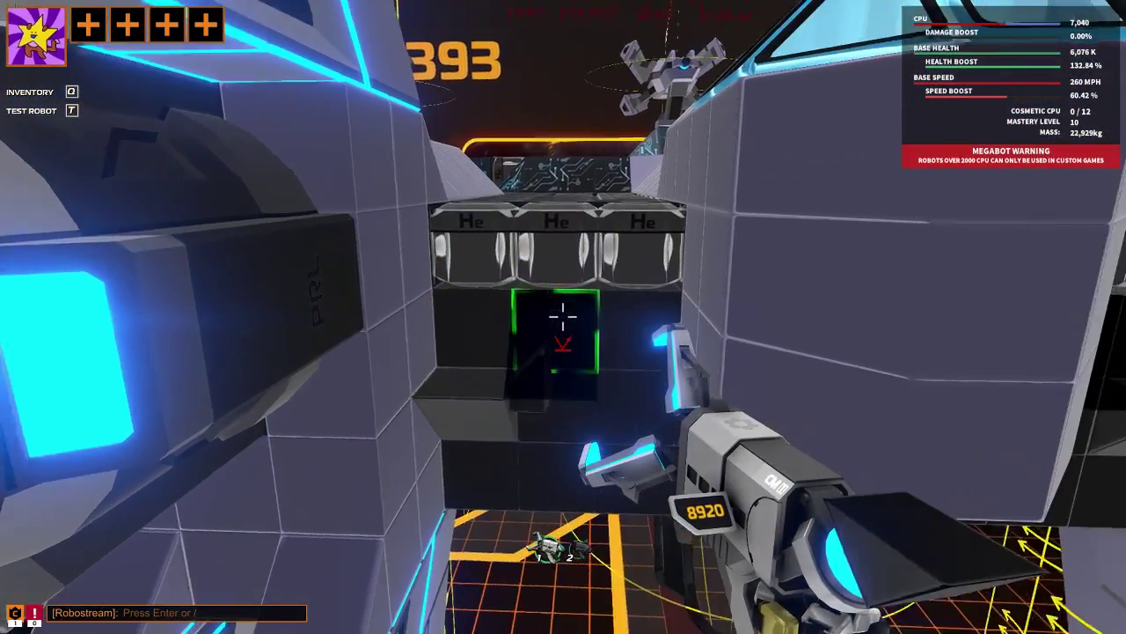
{"action": "left_click", "coordinate": [563, 316]}
{"action": "left_click", "coordinate": [564, 317]}
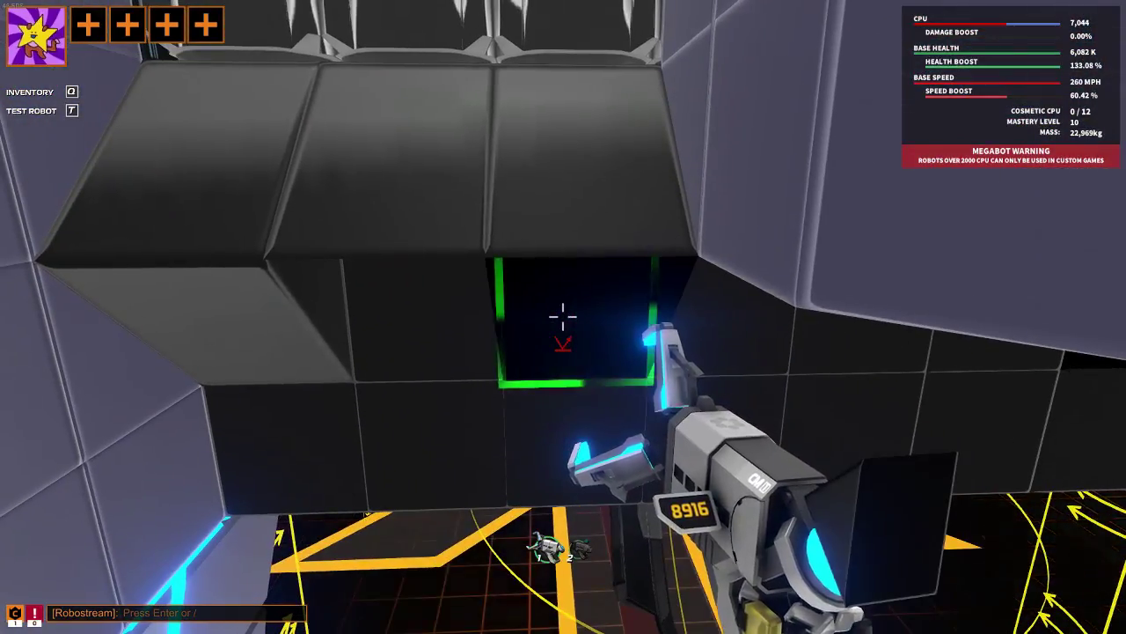
{"action": "left_click", "coordinate": [563, 316]}
{"action": "left_click", "coordinate": [564, 317]}
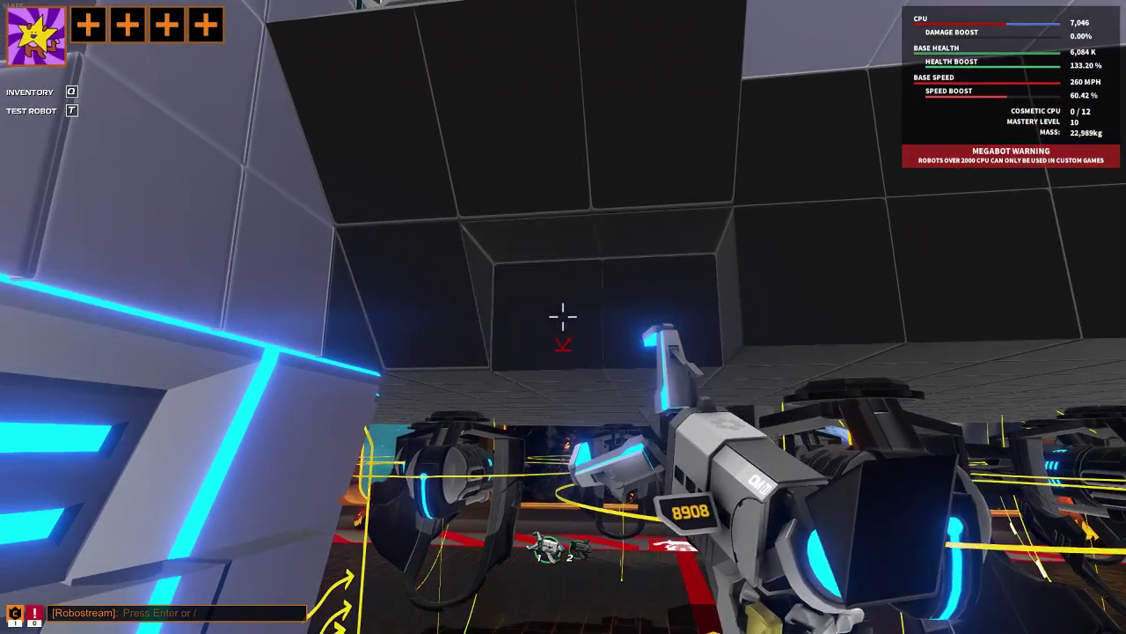
- Close the underside hole, removing two misplaced blocks and adding a copied cube
{"action": "left_click", "coordinate": [563, 316]}
{"action": "left_click", "coordinate": [563, 317]}
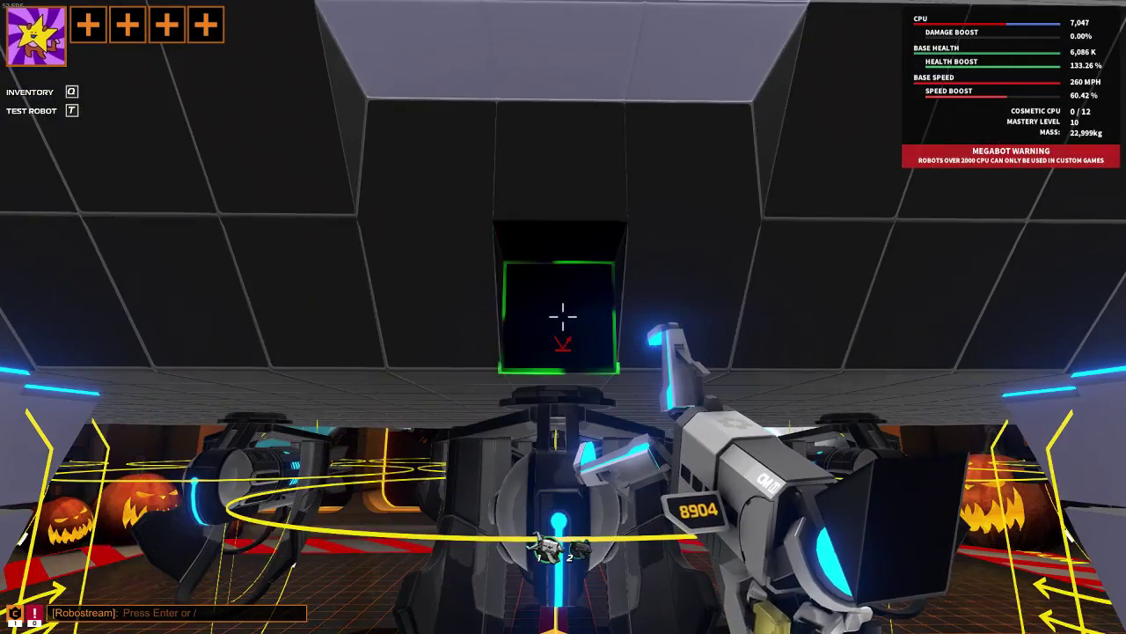
{"action": "left_click", "coordinate": [563, 317]}
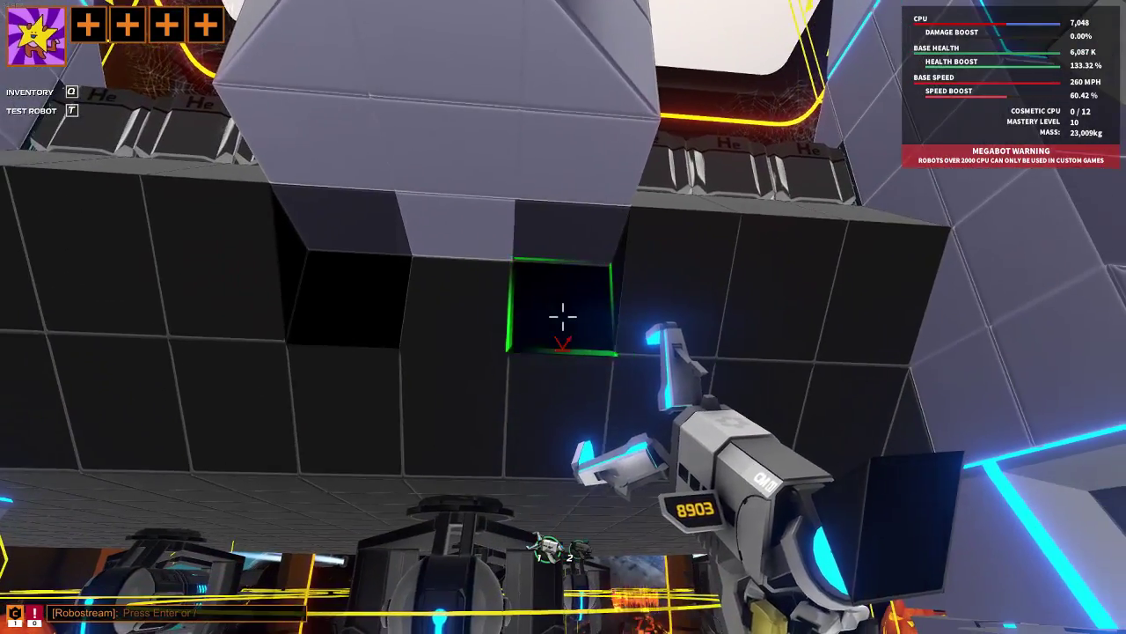
{"action": "left_click", "coordinate": [564, 317]}
{"action": "left_click", "coordinate": [564, 317]}
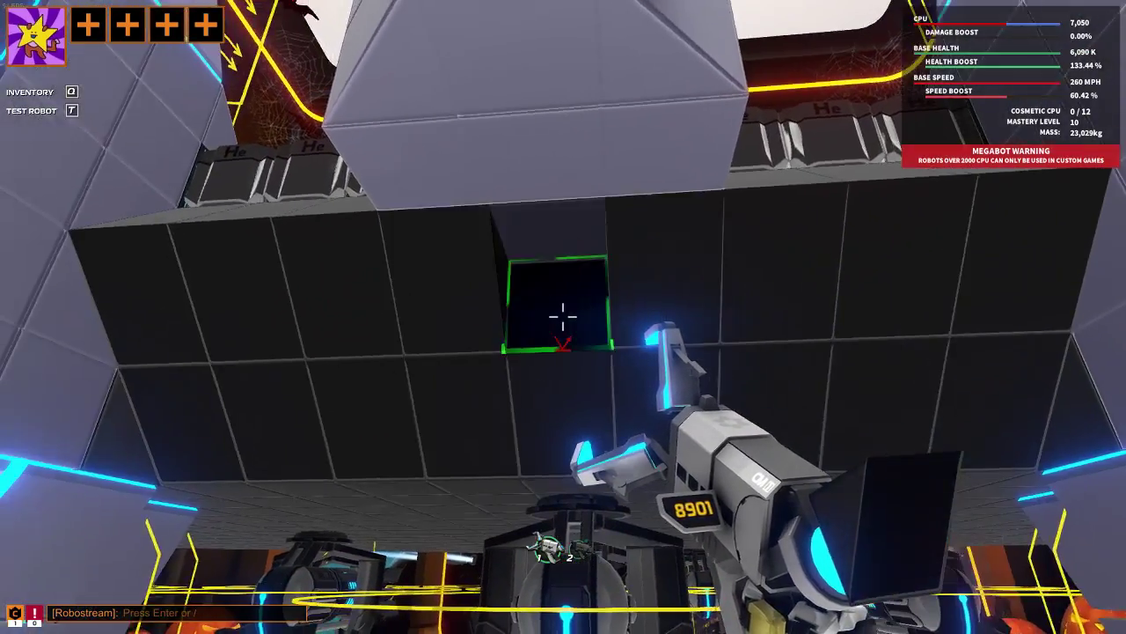
{"action": "right_click", "coordinate": [563, 317]}
{"action": "right_click", "coordinate": [563, 317]}
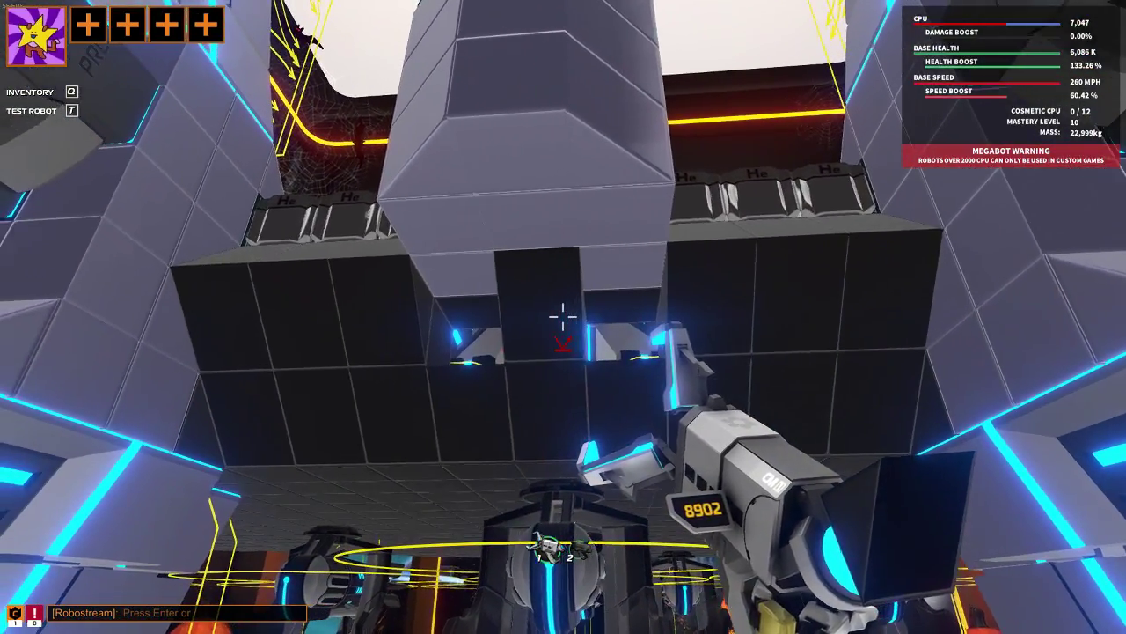
{"action": "right_click", "coordinate": [563, 316]}
{"action": "middle_click", "coordinate": [564, 317]}
{"action": "left_click", "coordinate": [564, 317]}
{"action": "left_click", "coordinate": [563, 317]}
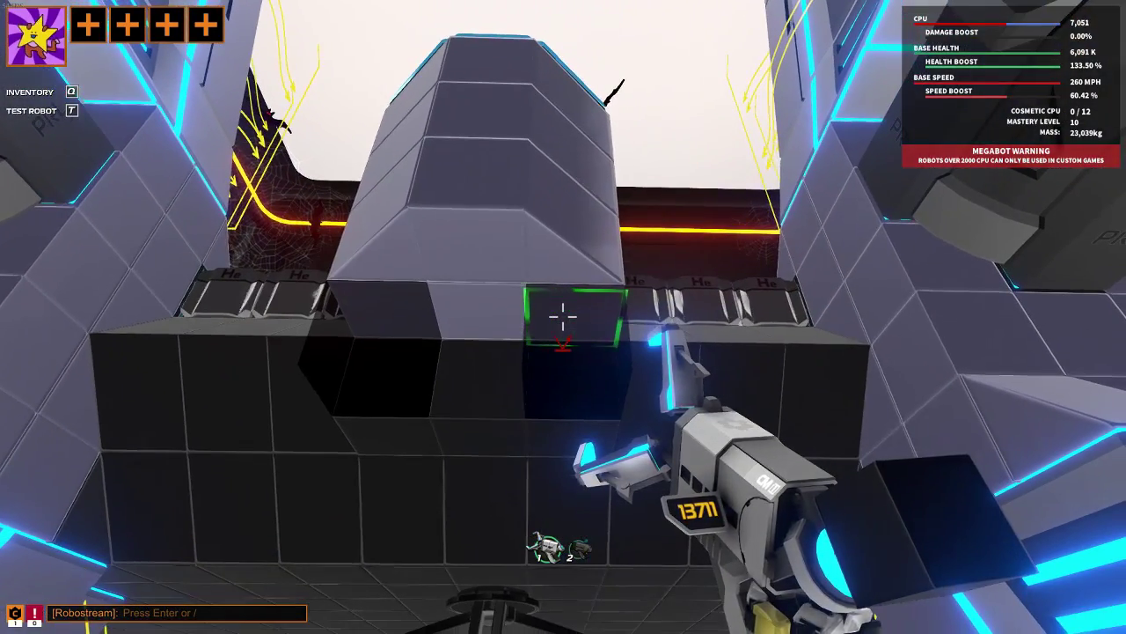
- Select Health Edge, then Health Inner, as the block to place
{"action": "key", "text": "q"}
{"action": "left_click", "coordinate": [150, 108]}
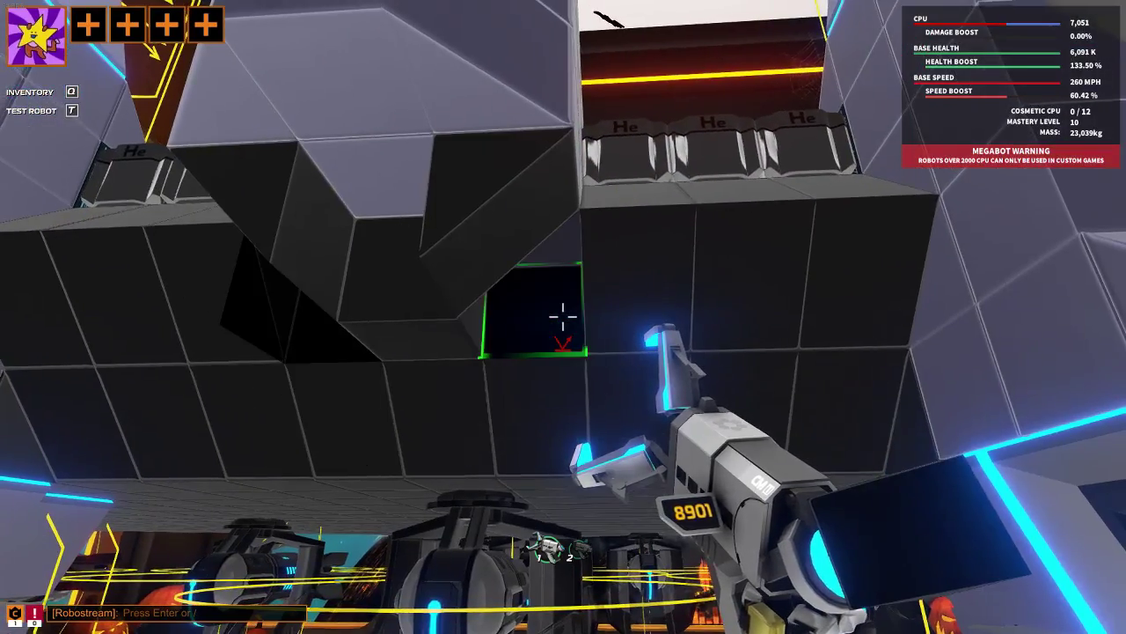
{"action": "key", "text": "q"}
{"action": "left_click", "coordinate": [284, 107]}
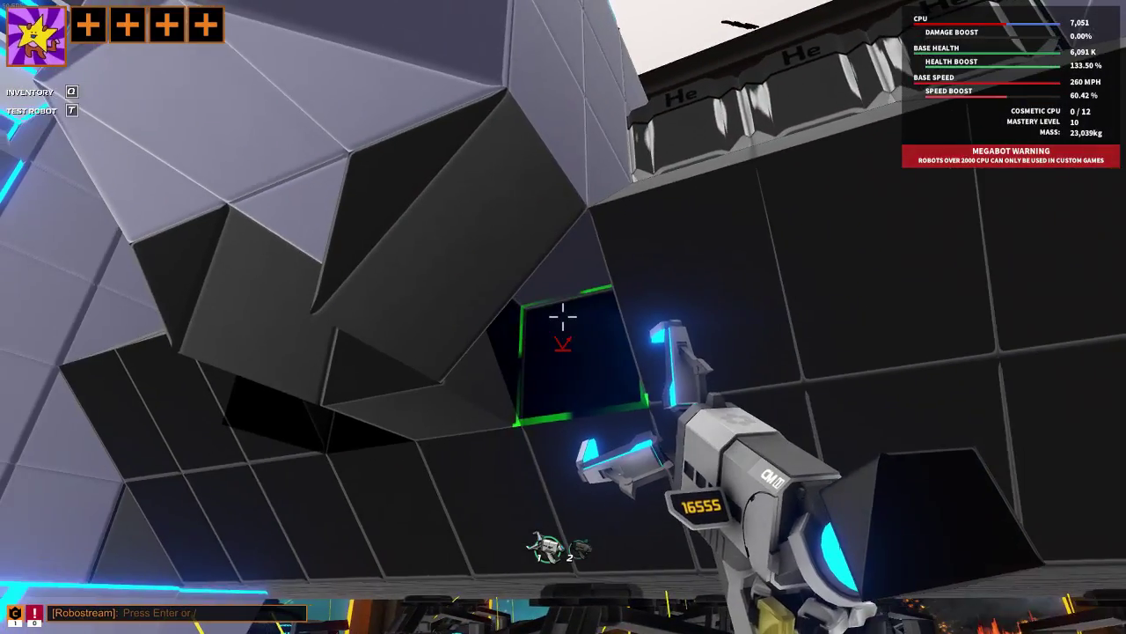
{"action": "scroll", "coordinate": [562, 315], "scroll_direction": "down", "scroll_amount": 1}
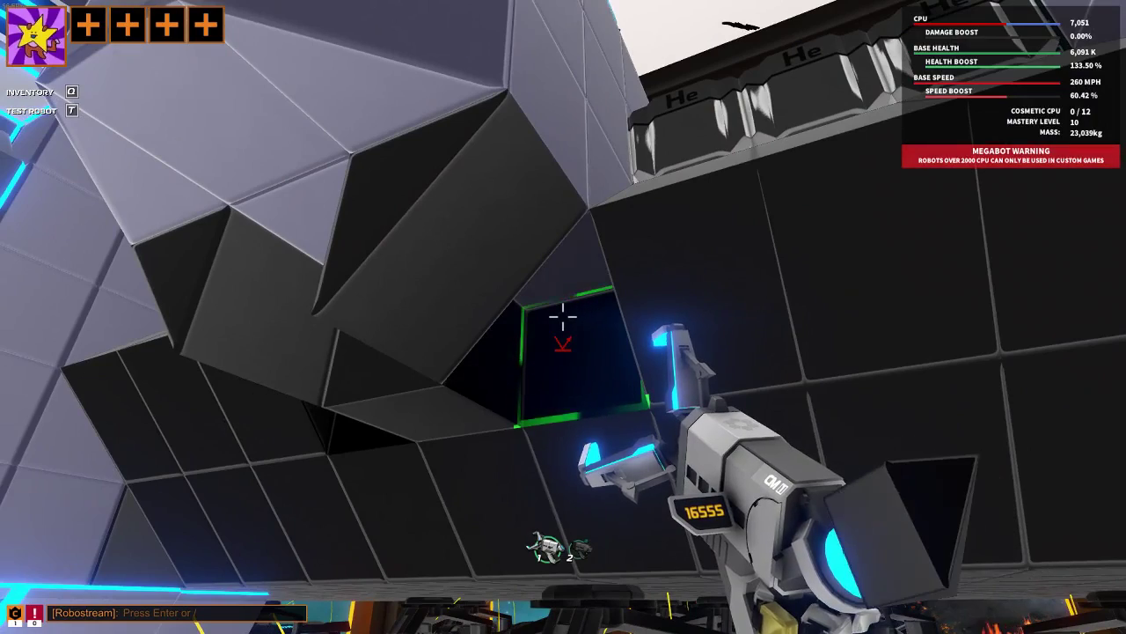
- Place a Health Corner block, then a copied cube and a sloped edge block
{"action": "key", "text": "q"}
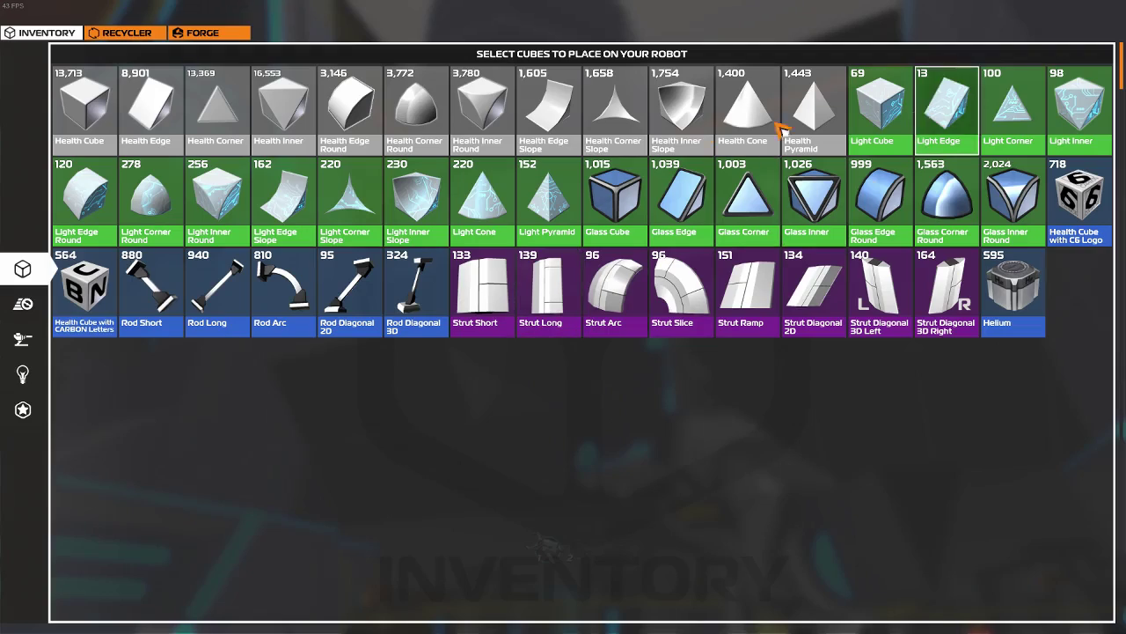
{"action": "left_click", "coordinate": [203, 109]}
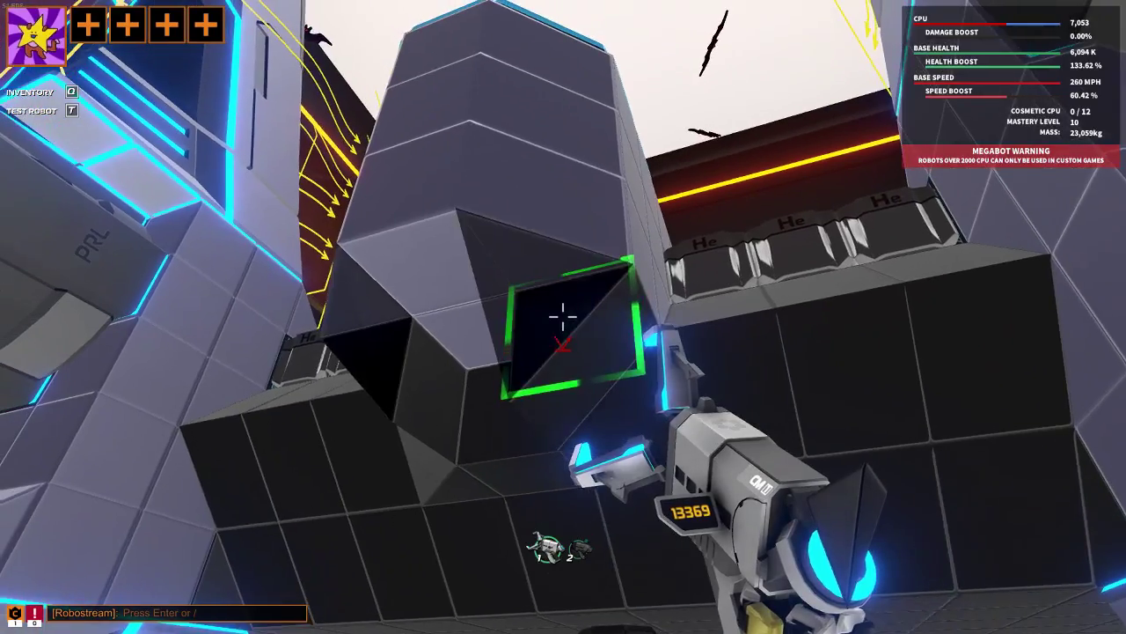
{"action": "left_click", "coordinate": [563, 315]}
{"action": "middle_click", "coordinate": [563, 316]}
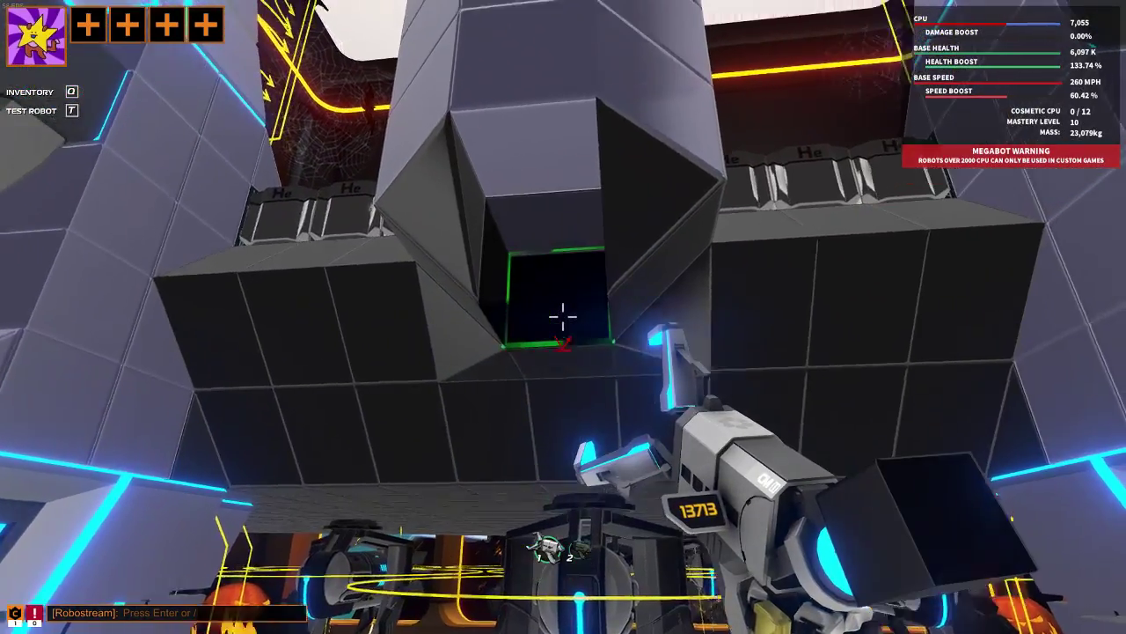
{"action": "left_click", "coordinate": [562, 315]}
{"action": "middle_click", "coordinate": [563, 315]}
{"action": "left_click", "coordinate": [562, 315]}
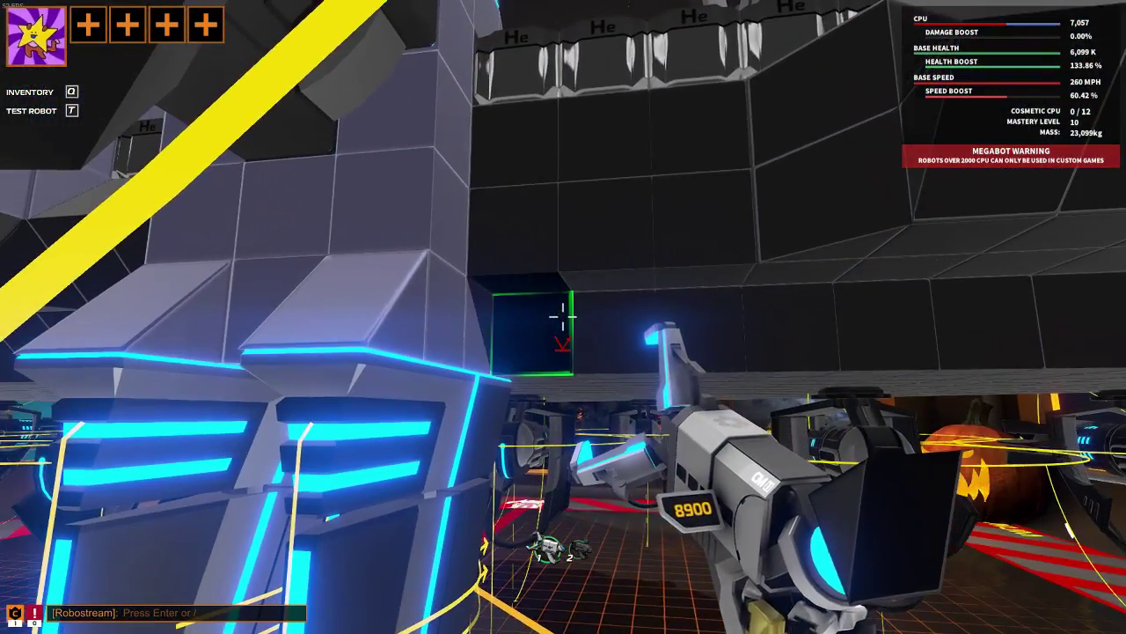
- Fill the remaining shell holes under the helium housings with more cubes
{"action": "left_click", "coordinate": [563, 315]}
{"action": "left_click", "coordinate": [563, 315]}
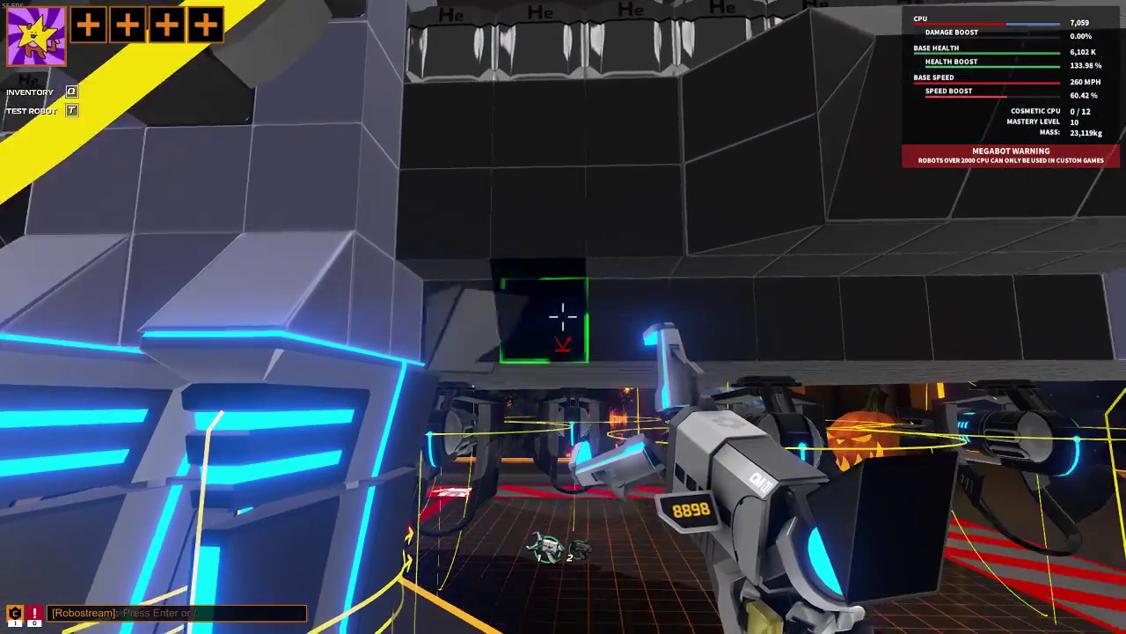
{"action": "left_click", "coordinate": [562, 315]}
{"action": "left_click", "coordinate": [562, 315]}
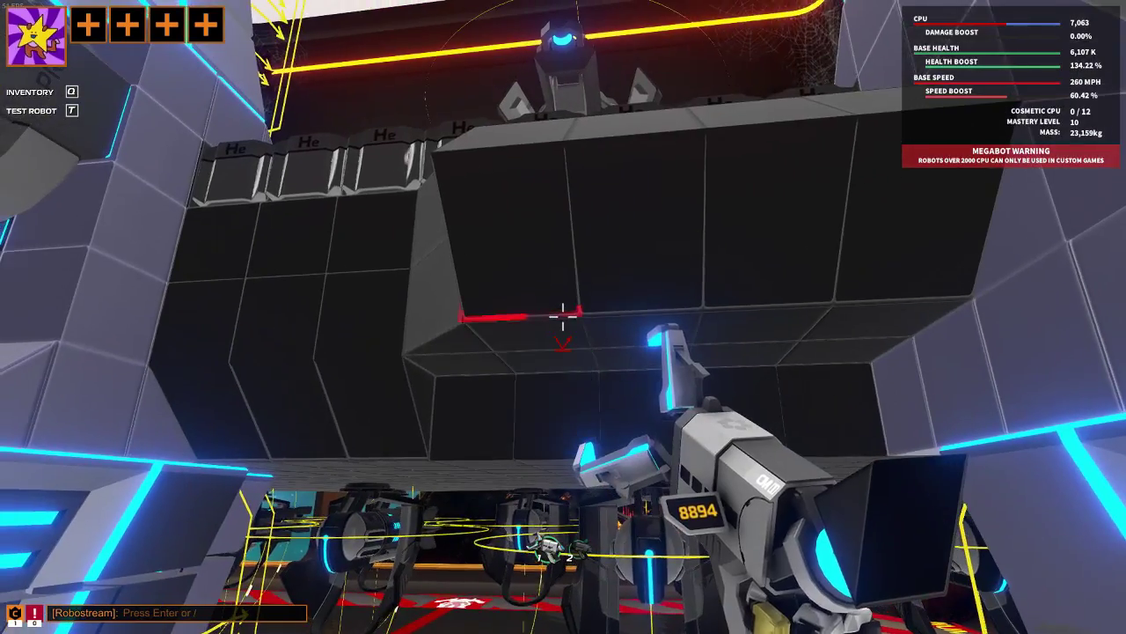
{"action": "left_click", "coordinate": [562, 315]}
{"action": "left_click", "coordinate": [562, 315]}
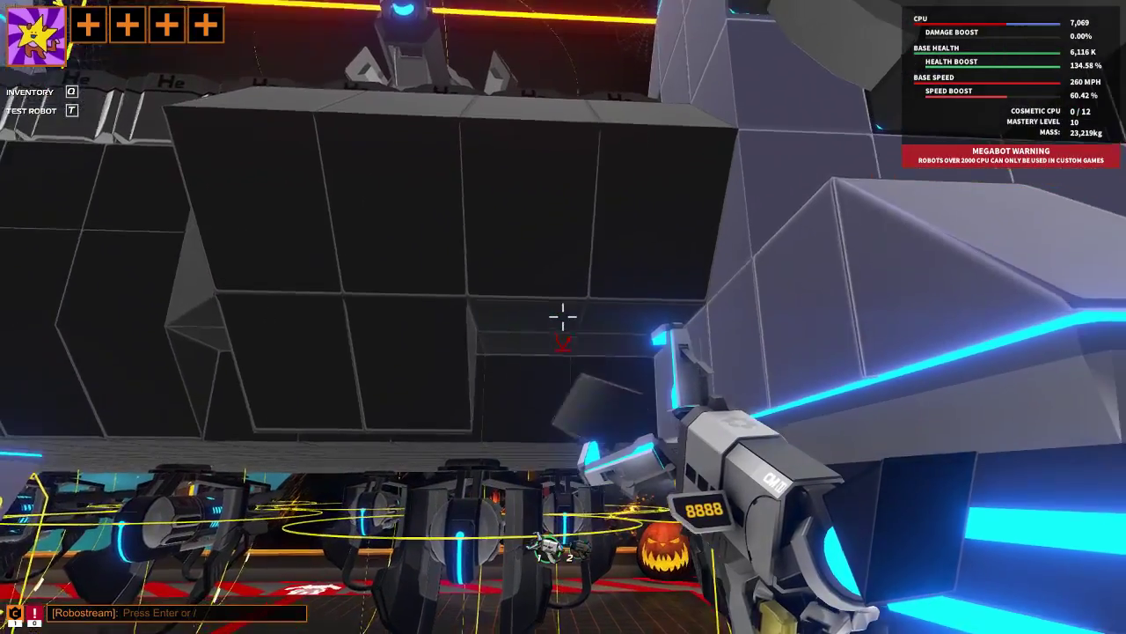
{"action": "left_click", "coordinate": [563, 315]}
{"action": "left_click", "coordinate": [562, 315]}
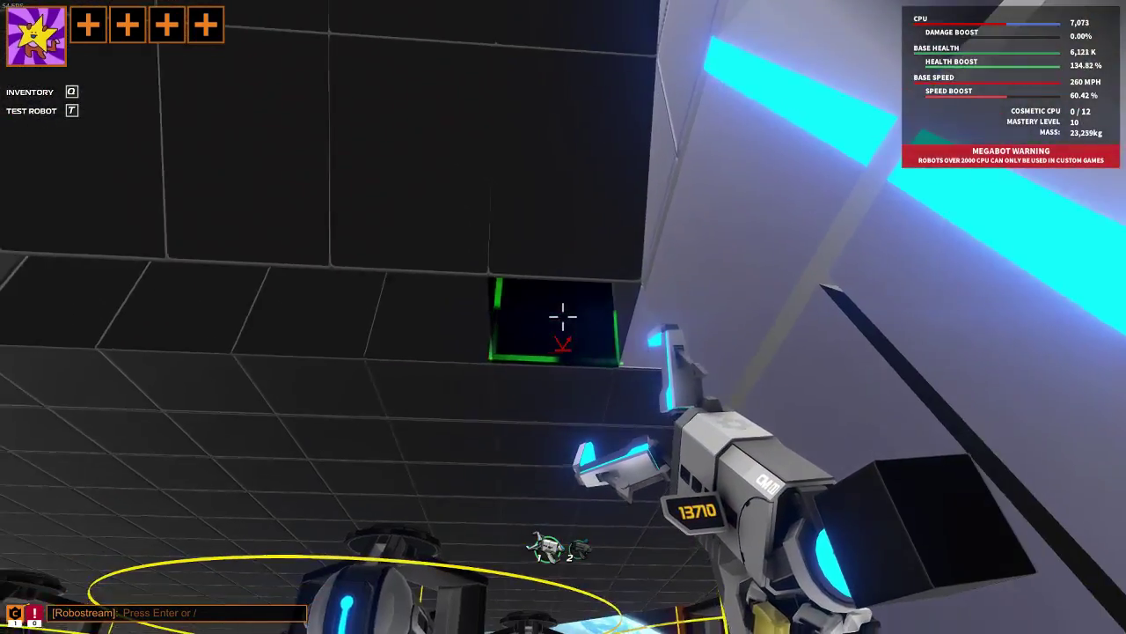
{"action": "left_click", "coordinate": [563, 315]}
{"action": "left_click", "coordinate": [562, 315]}
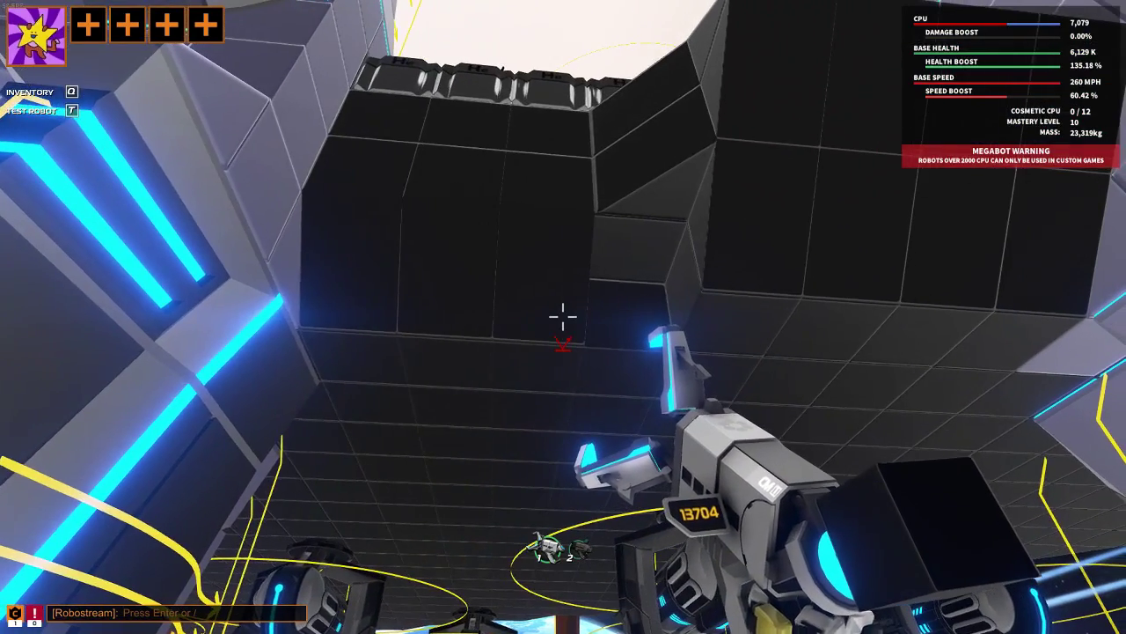
- Place inner corner blocks in the housing gap, replacing two misplaced blocks
{"action": "key", "text": "q"}
{"action": "mouse_move", "coordinate": [218, 105]}
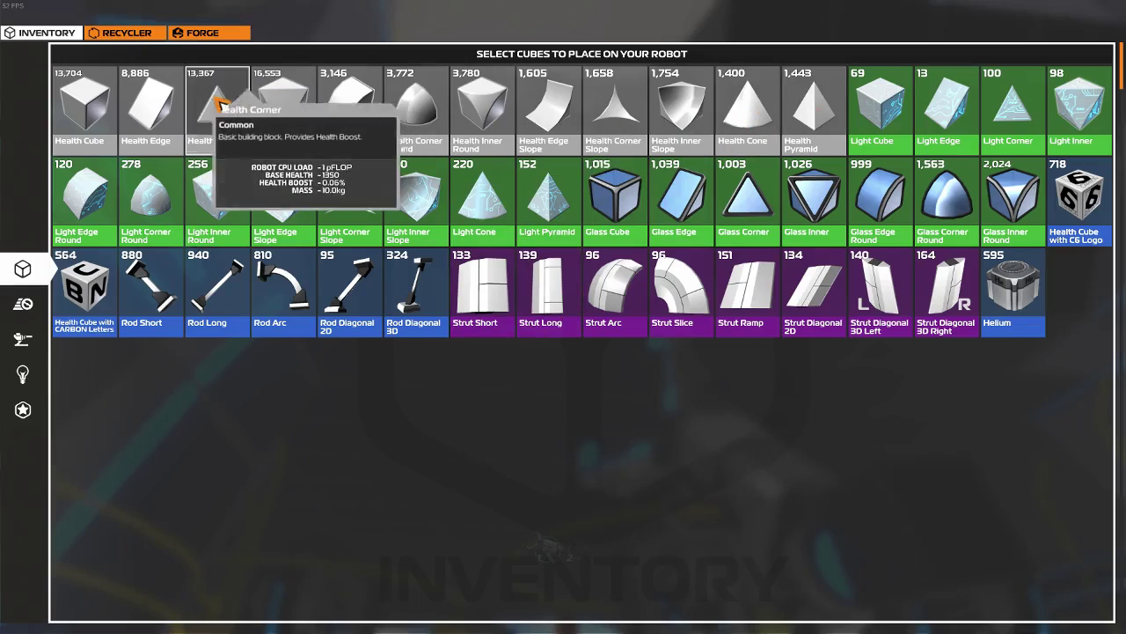
{"action": "left_click", "coordinate": [303, 112]}
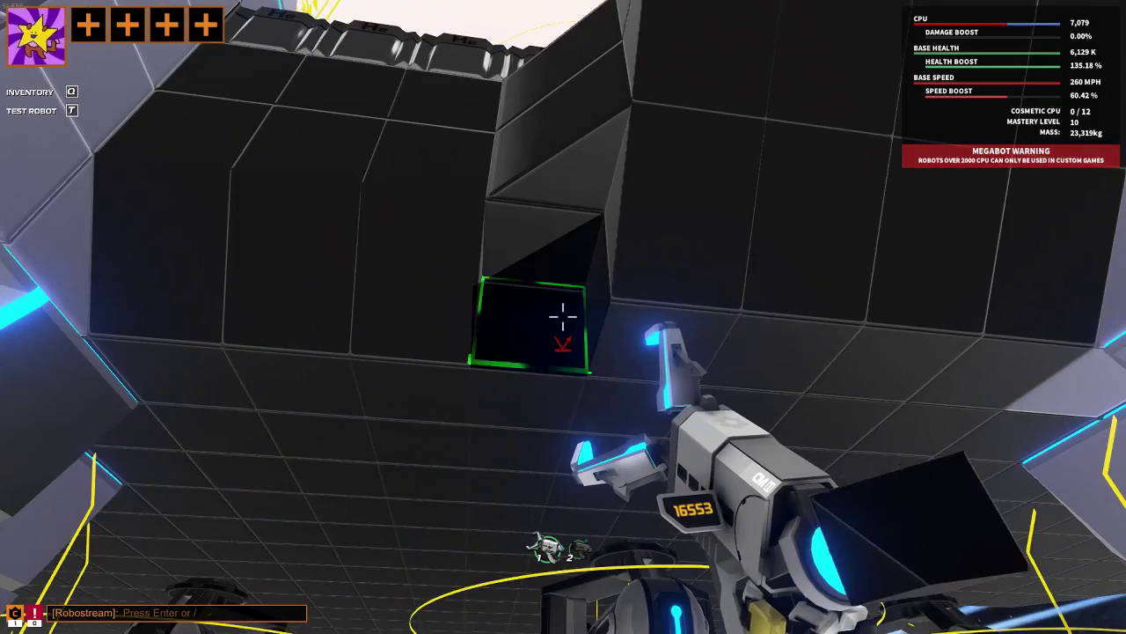
{"action": "left_click", "coordinate": [562, 315]}
{"action": "left_click", "coordinate": [562, 315]}
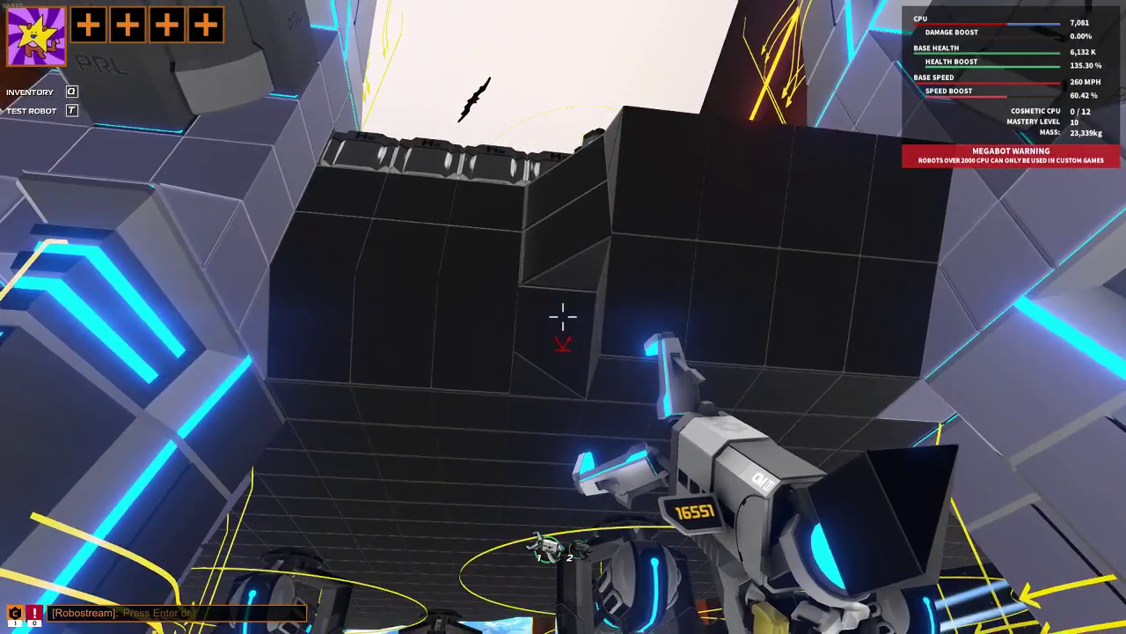
{"action": "key", "text": "q"}
{"action": "key", "text": "q"}
{"action": "right_click", "coordinate": [563, 315]}
{"action": "right_click", "coordinate": [563, 315]}
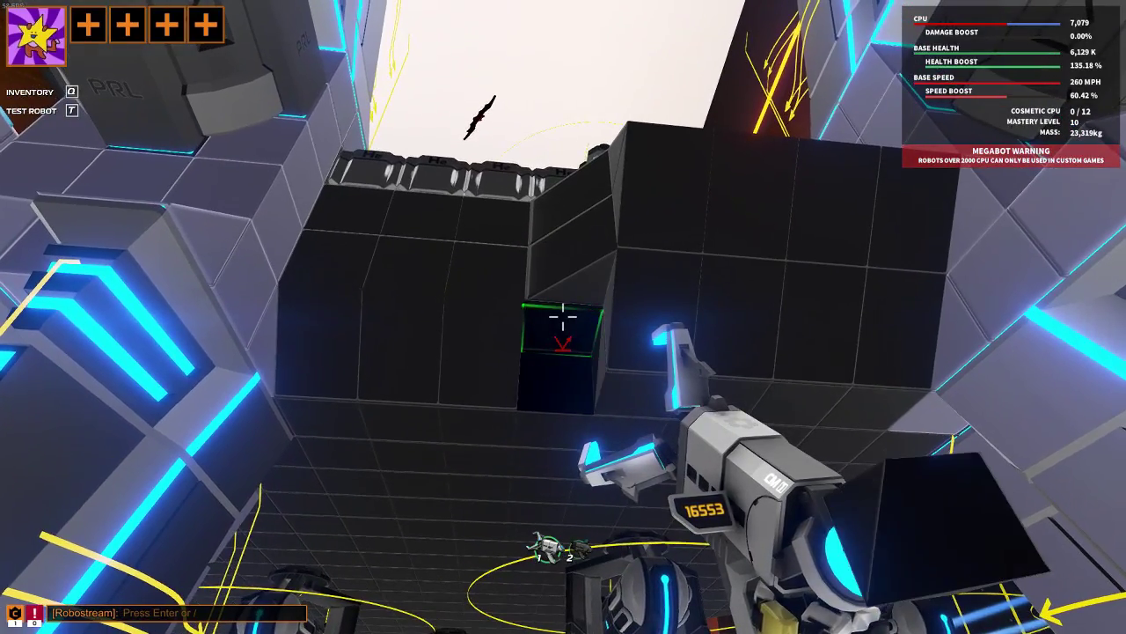
{"action": "left_click", "coordinate": [563, 315]}
{"action": "left_click", "coordinate": [562, 315]}
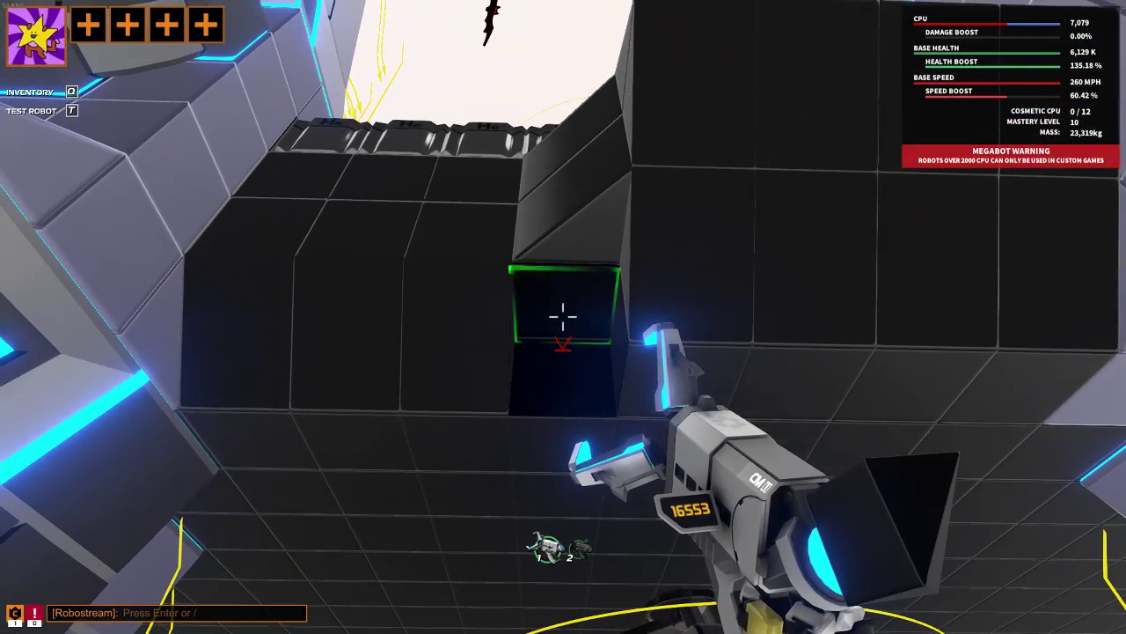
- Place a corner block in the outlined gap of the housing underside
{"action": "key", "text": "q"}
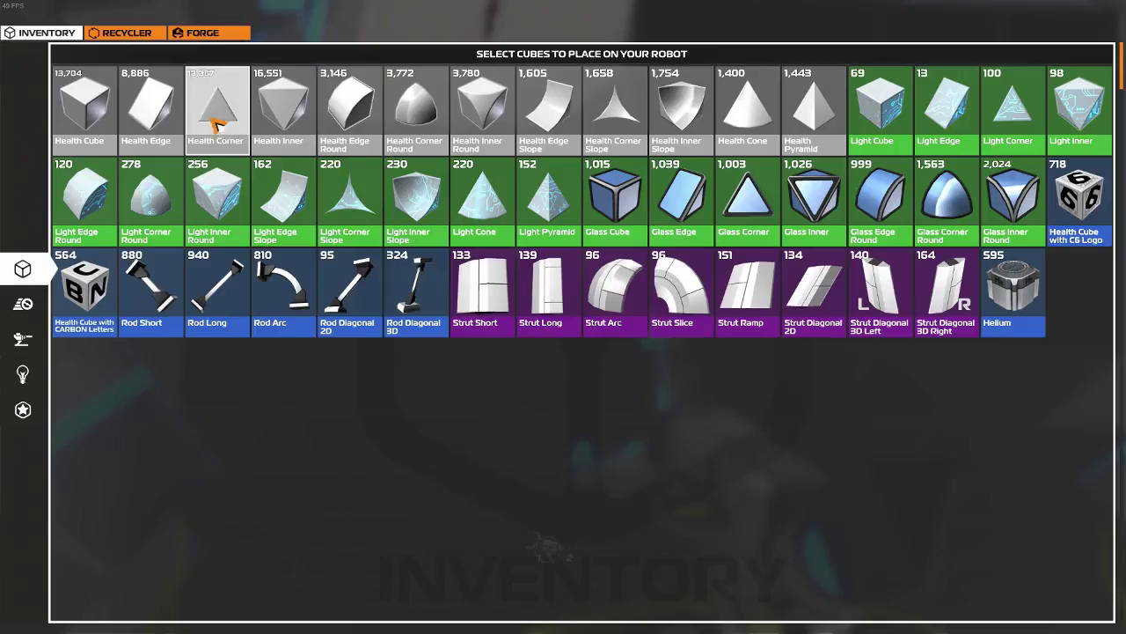
{"action": "left_click", "coordinate": [218, 126]}
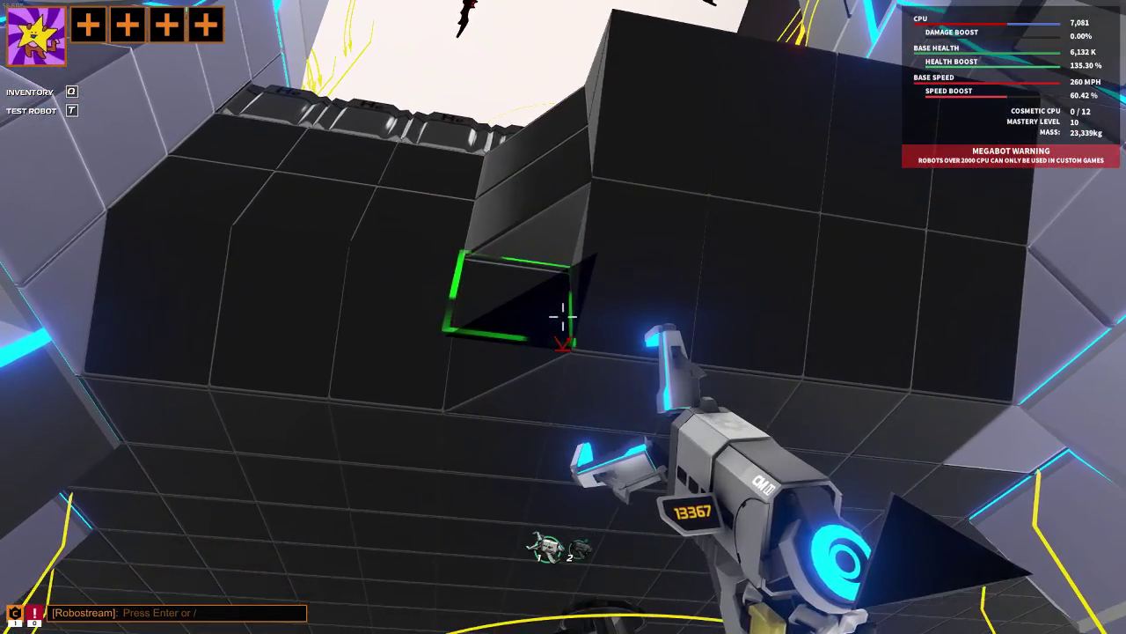
{"action": "key", "text": "s"}
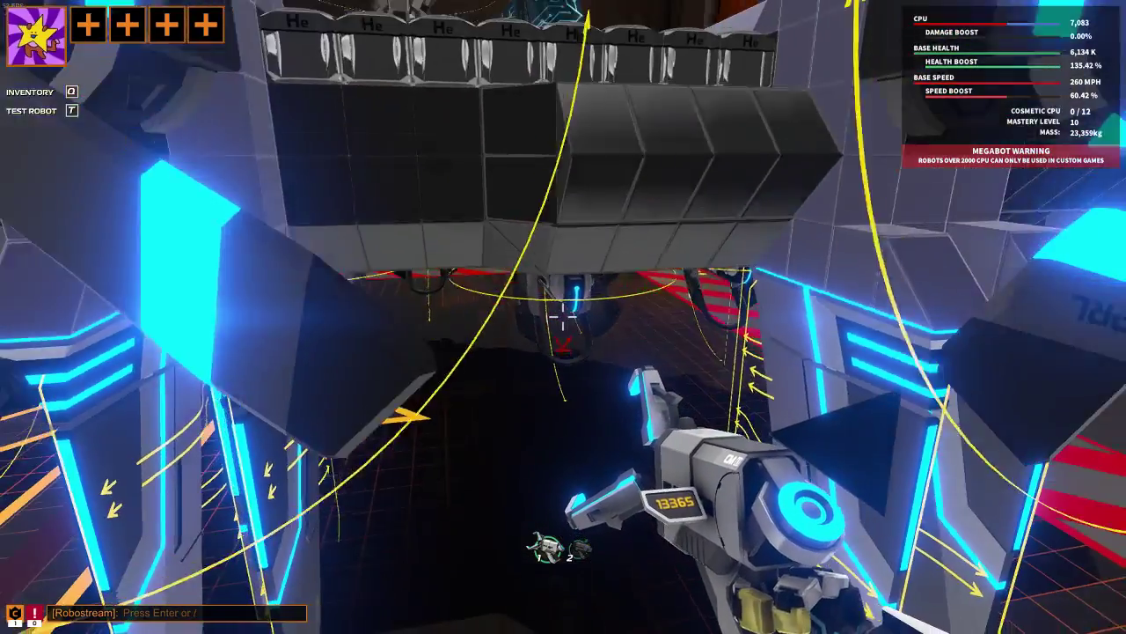
{"action": "key", "text": "w"}
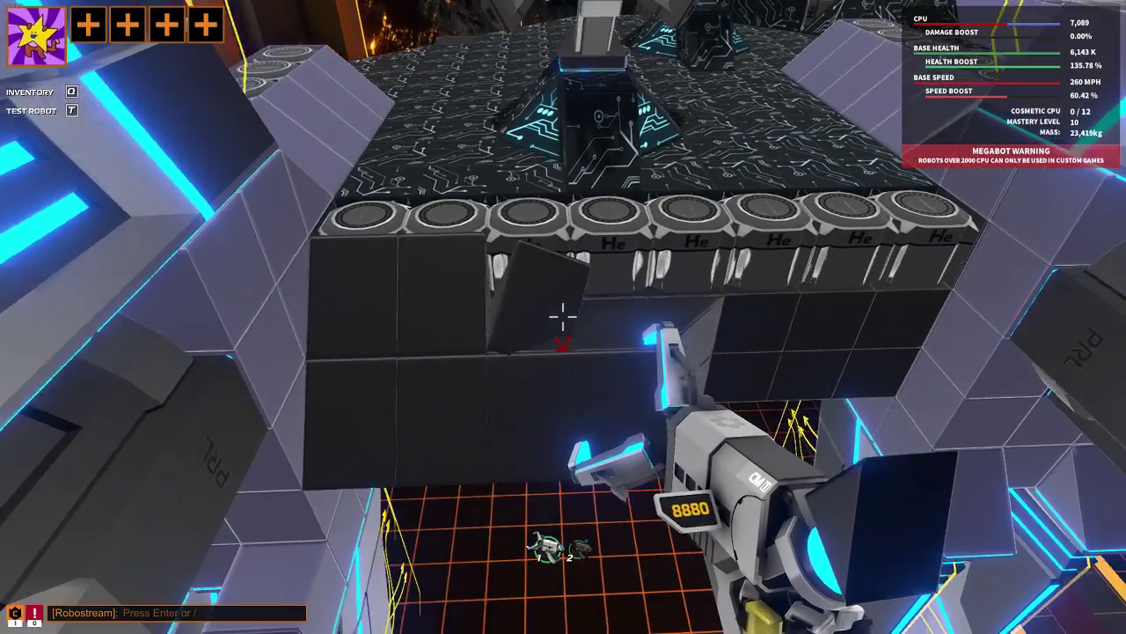
{"action": "key", "text": "q"}
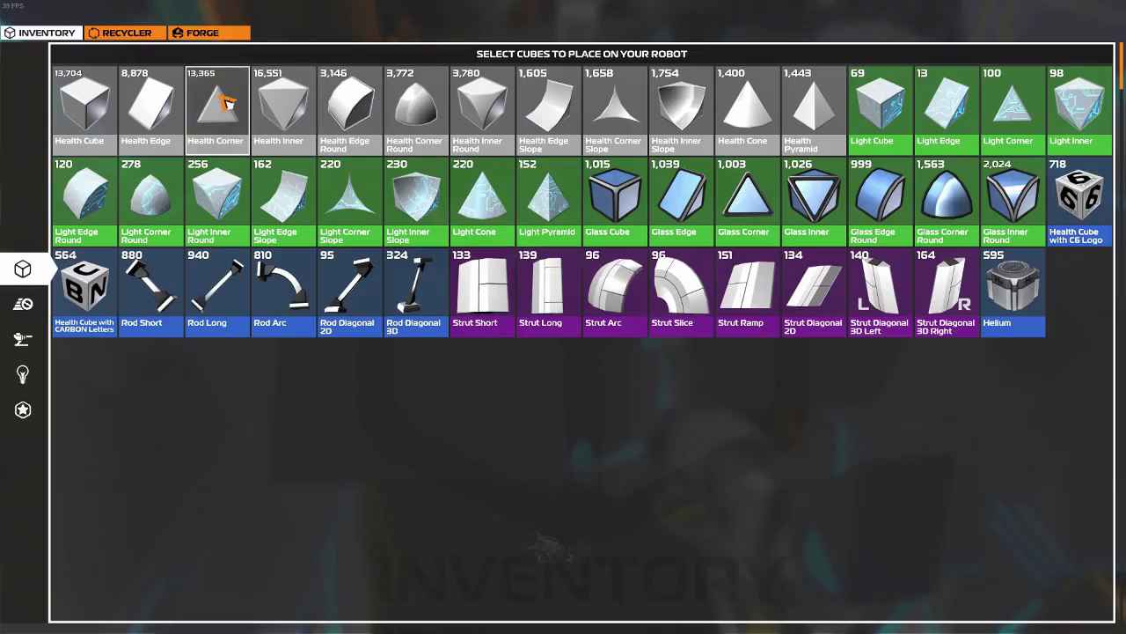
{"action": "left_click", "coordinate": [225, 103]}
{"action": "left_click", "coordinate": [564, 314]}
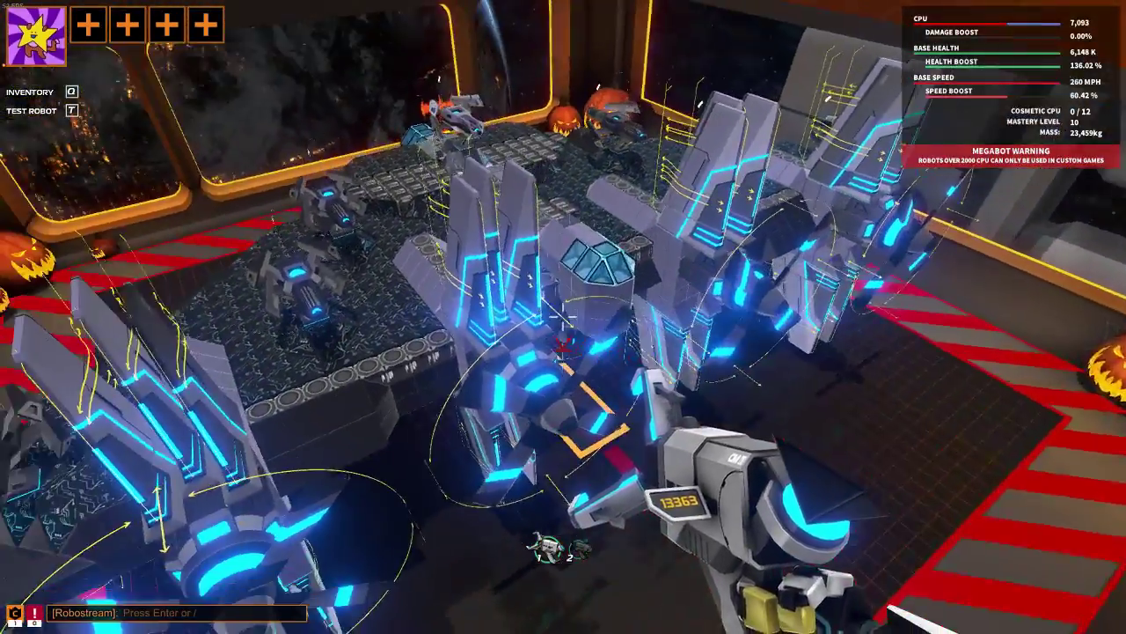
- Look over the thrusters and whole robot, then launch it into the Test Zone
{"action": "key", "text": "w"}
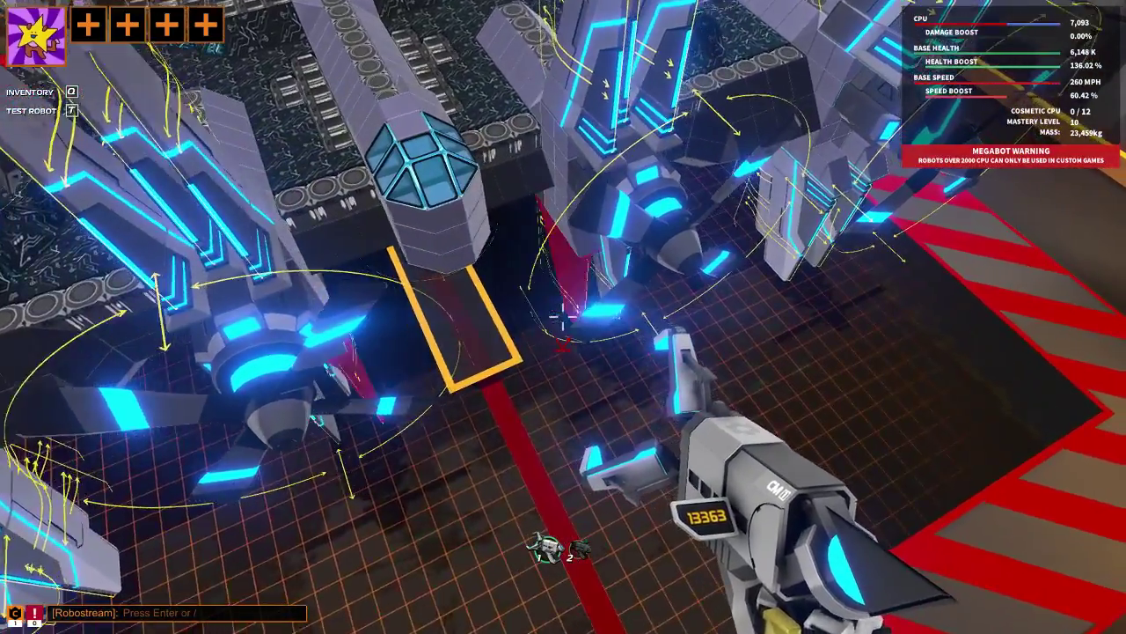
{"action": "key", "text": "s"}
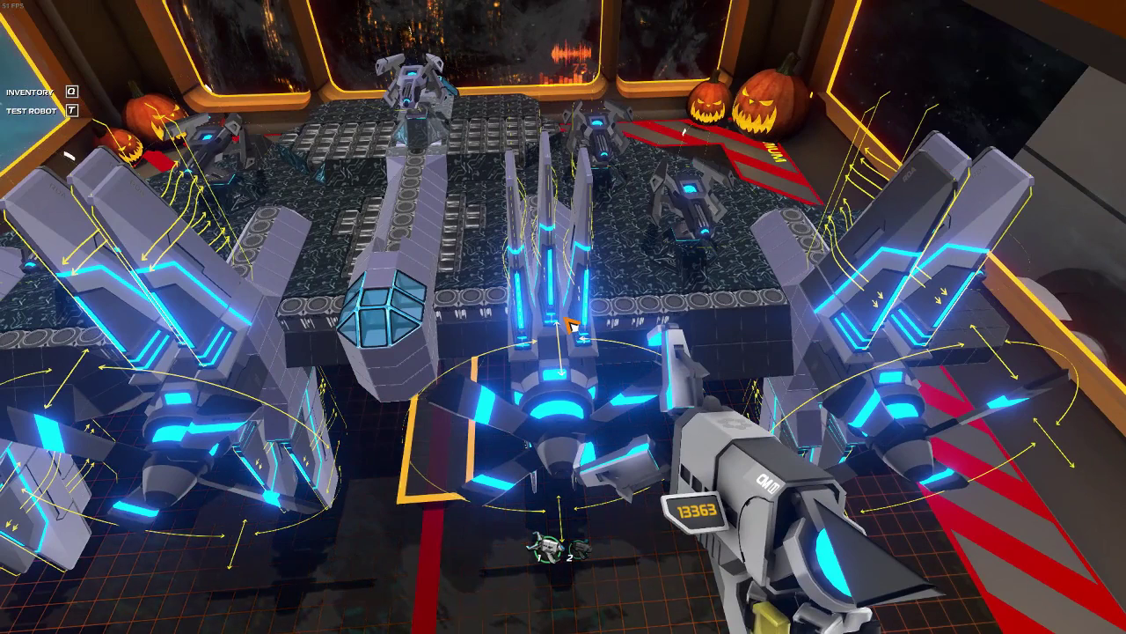
{"action": "key", "text": "t"}
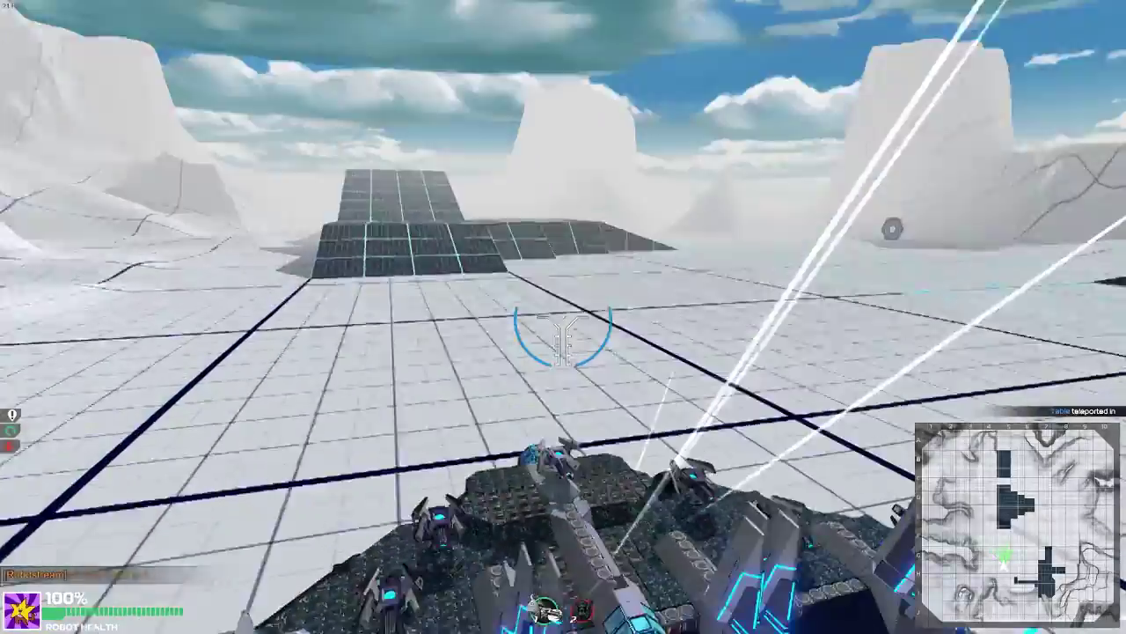
- Fly the megabot past the hills, grid ramp and tower, then up the snowy slope
{"action": "key", "text": "w"}
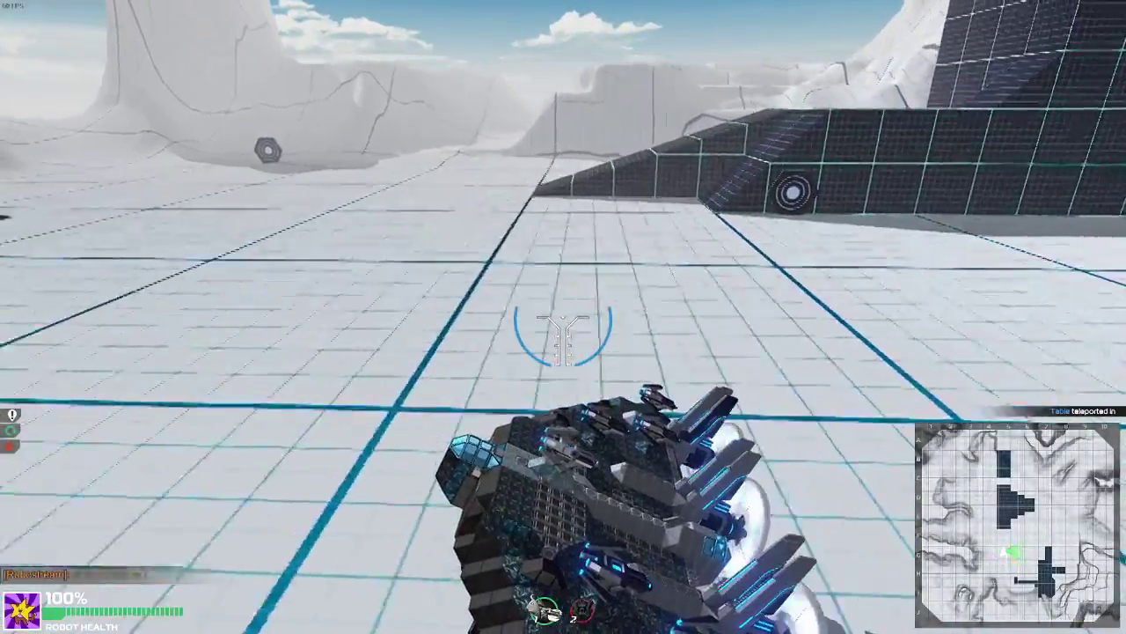
{"action": "key", "text": "w"}
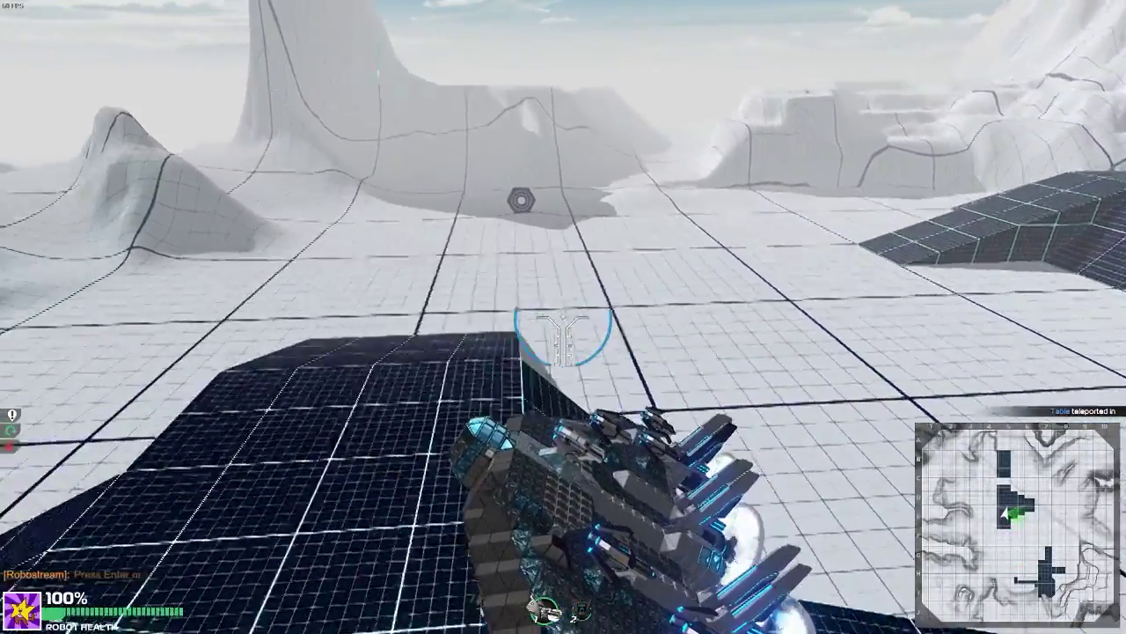
{"action": "key", "text": "w"}
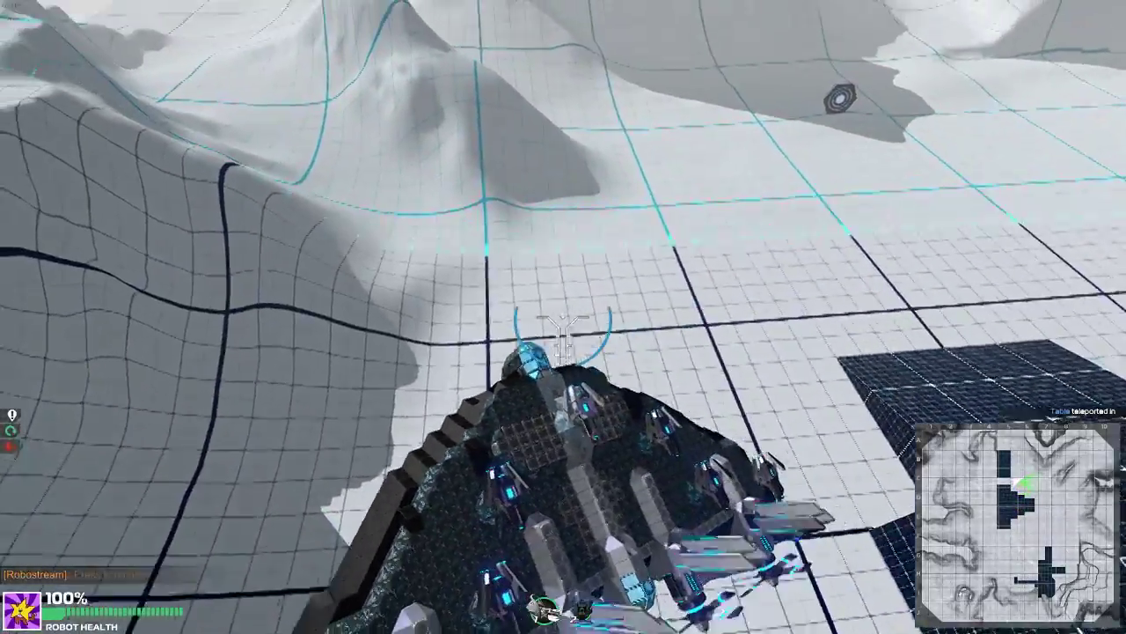
{"action": "key", "text": "w"}
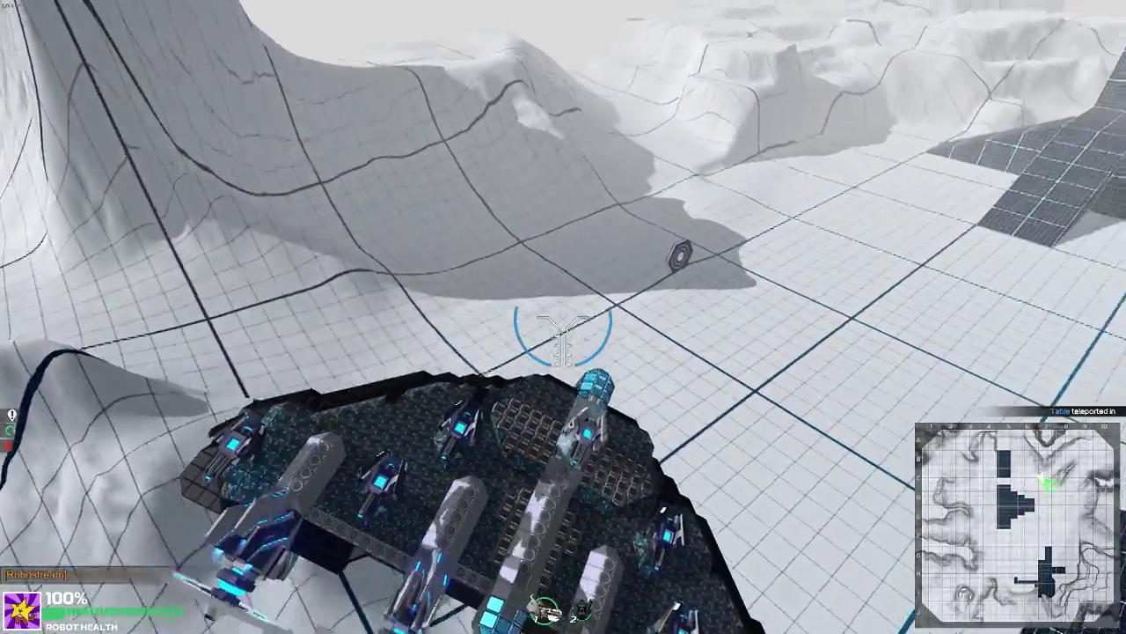
{"action": "key", "text": "w"}
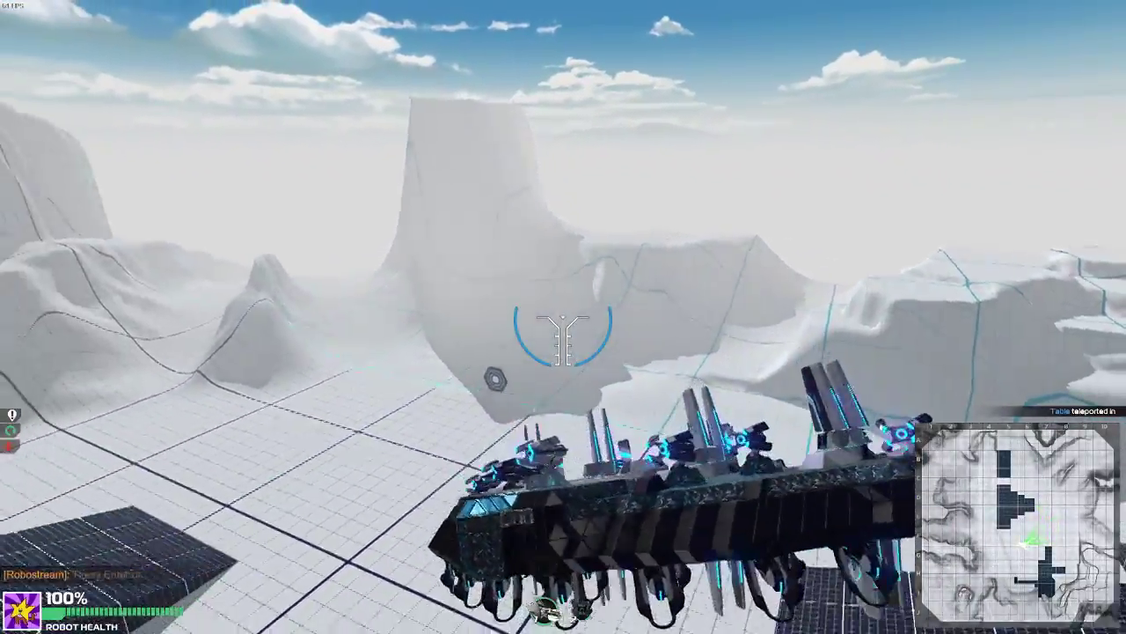
{"action": "key", "text": "w"}
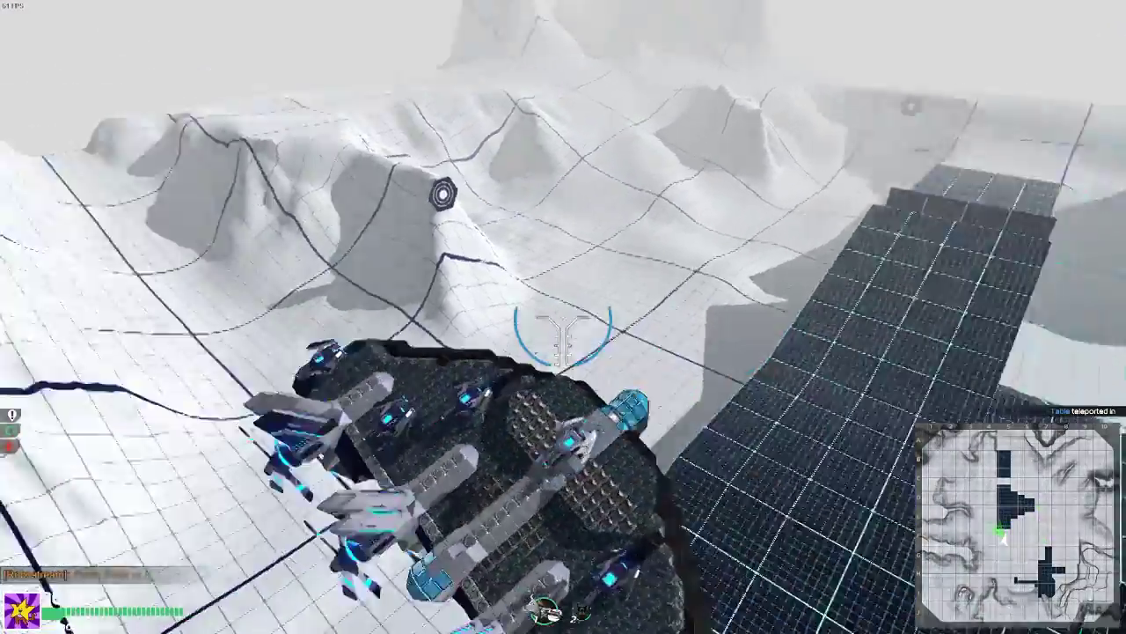
{"action": "key", "text": "w"}
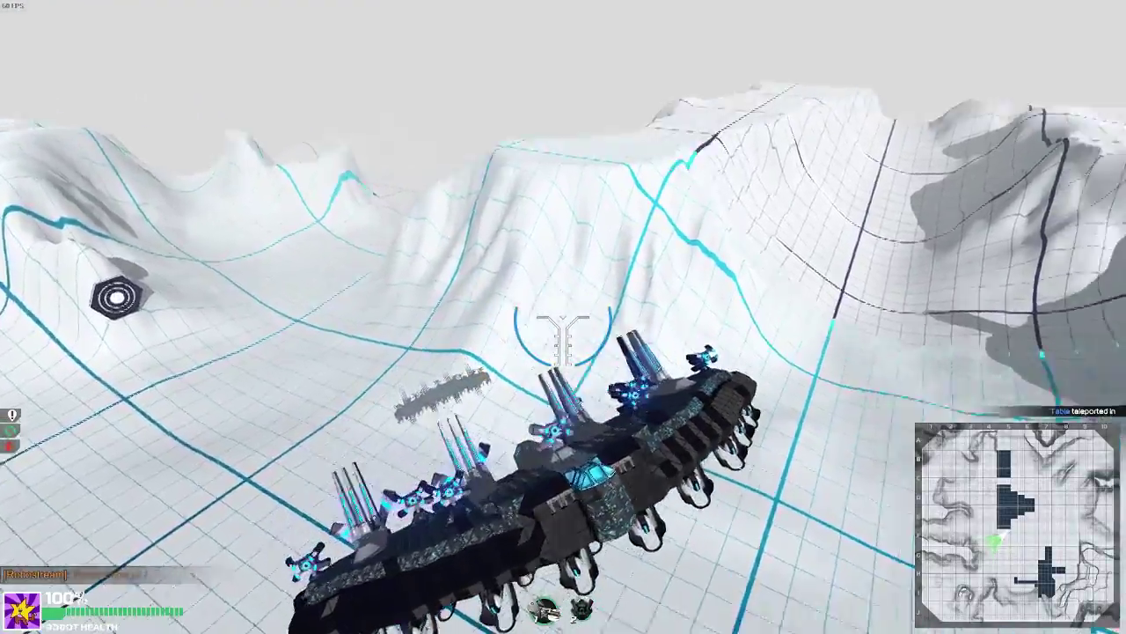
{"action": "key", "text": "w"}
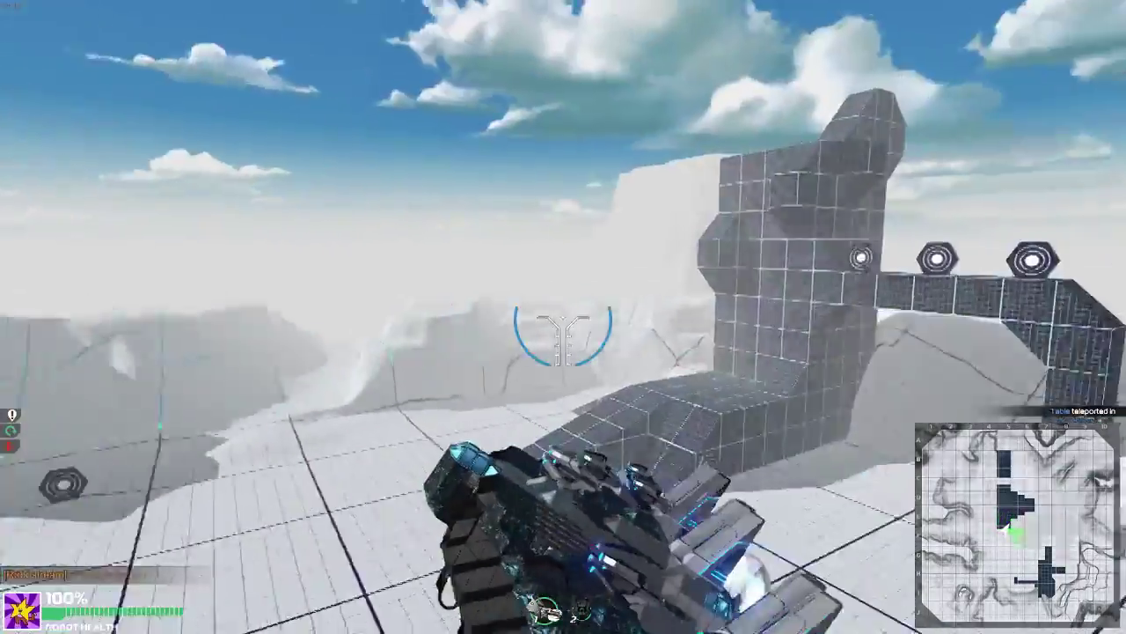
{"action": "key", "text": "w"}
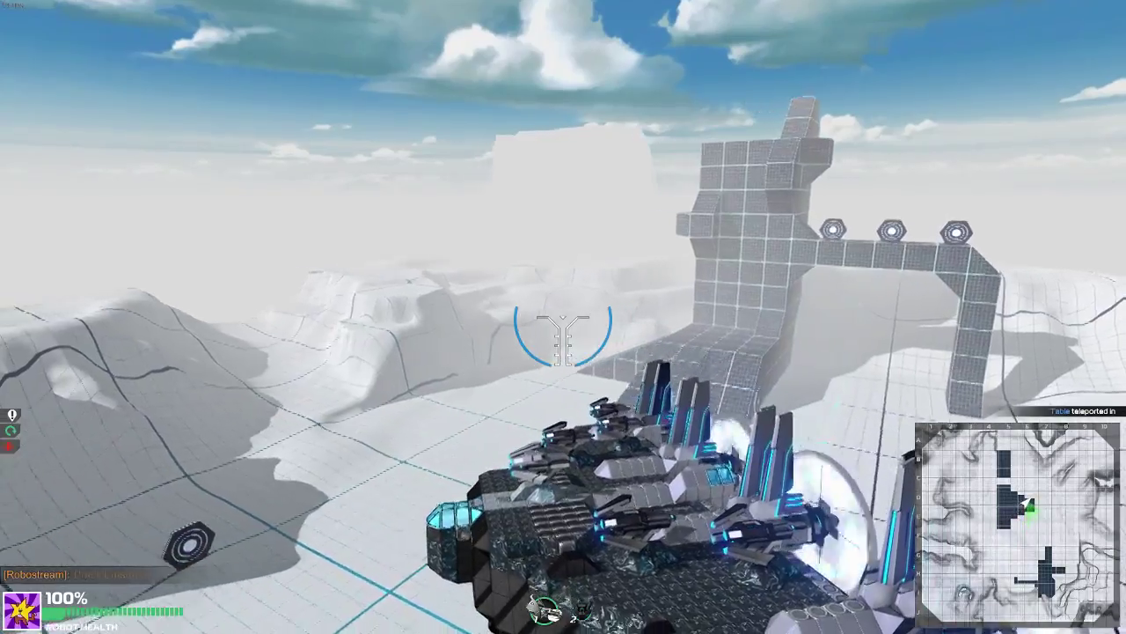
{"action": "key", "text": "w"}
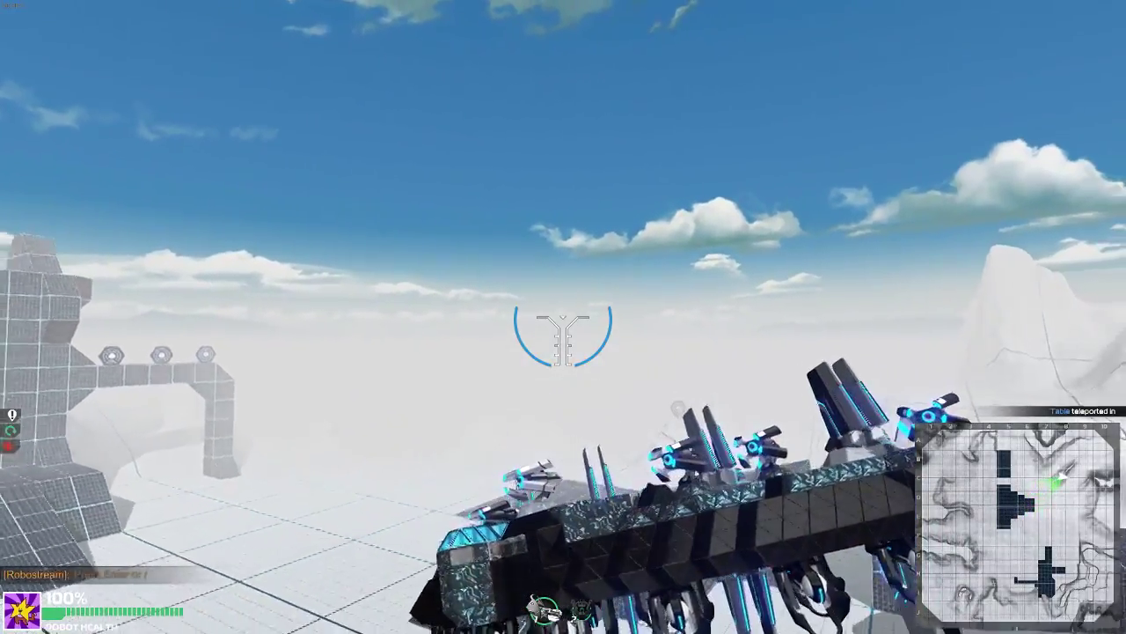
{"action": "key", "text": "w"}
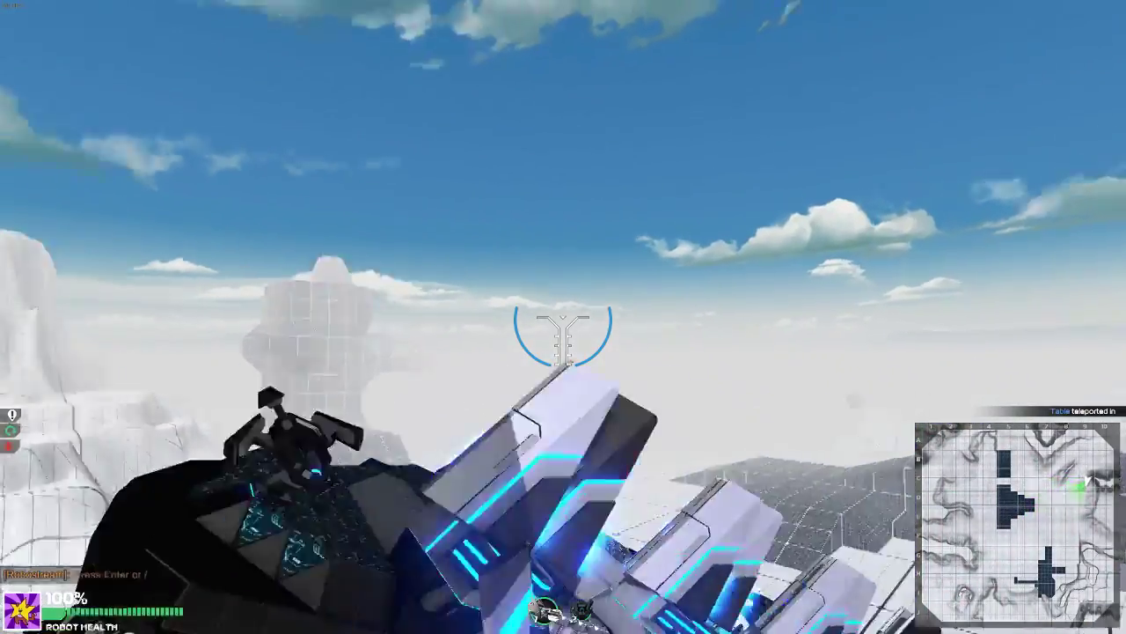
{"action": "key", "text": "w"}
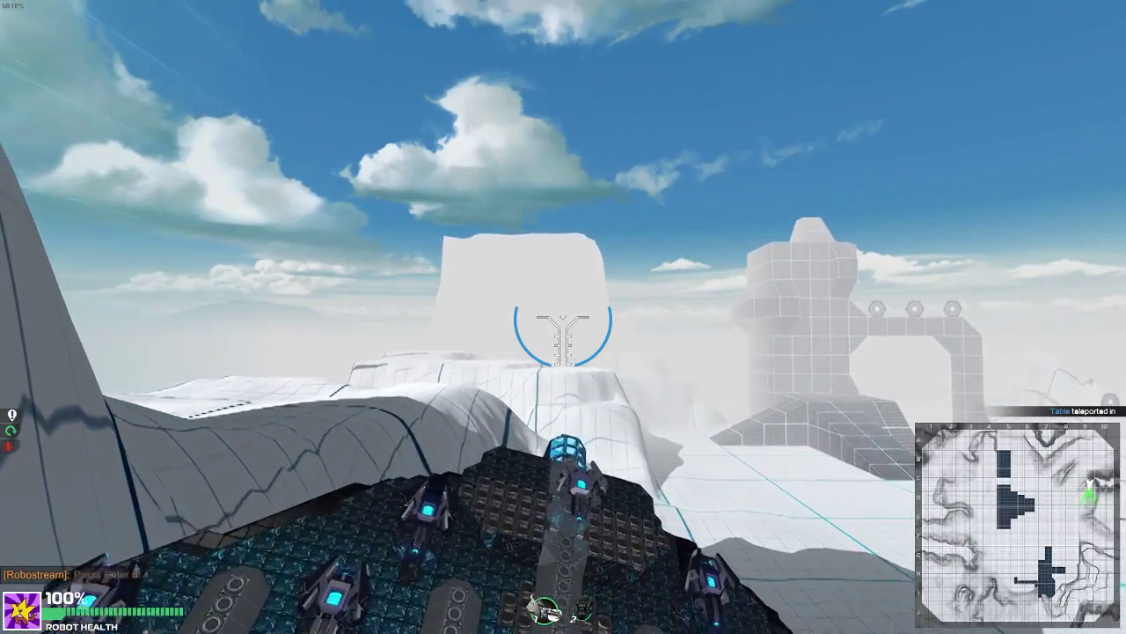
{"action": "key", "text": "w"}
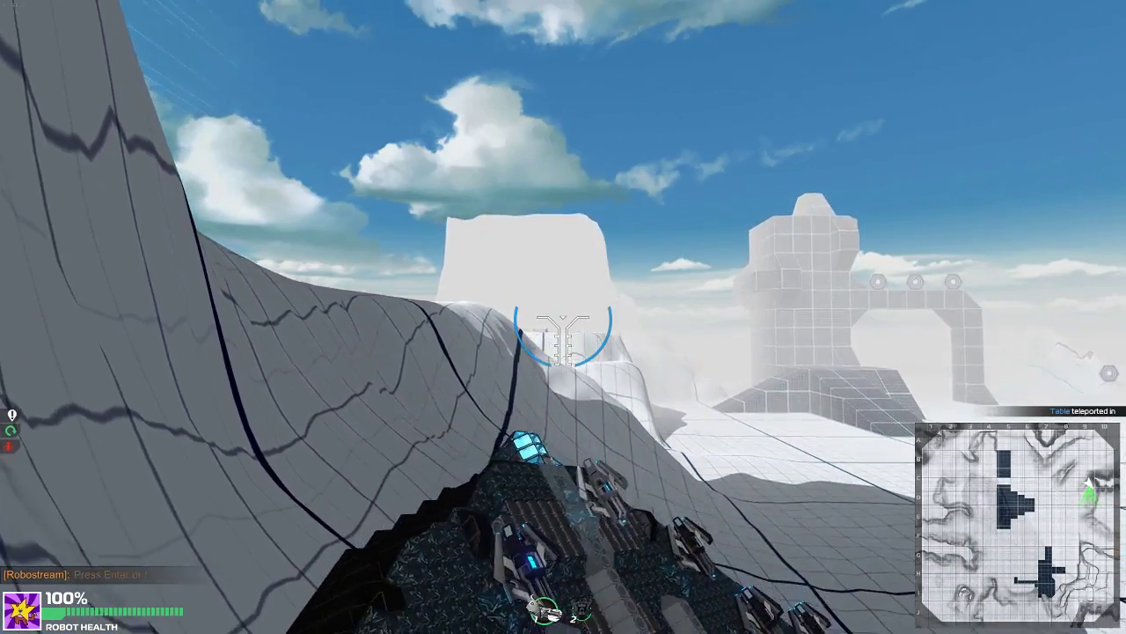
{"action": "key", "text": "w"}
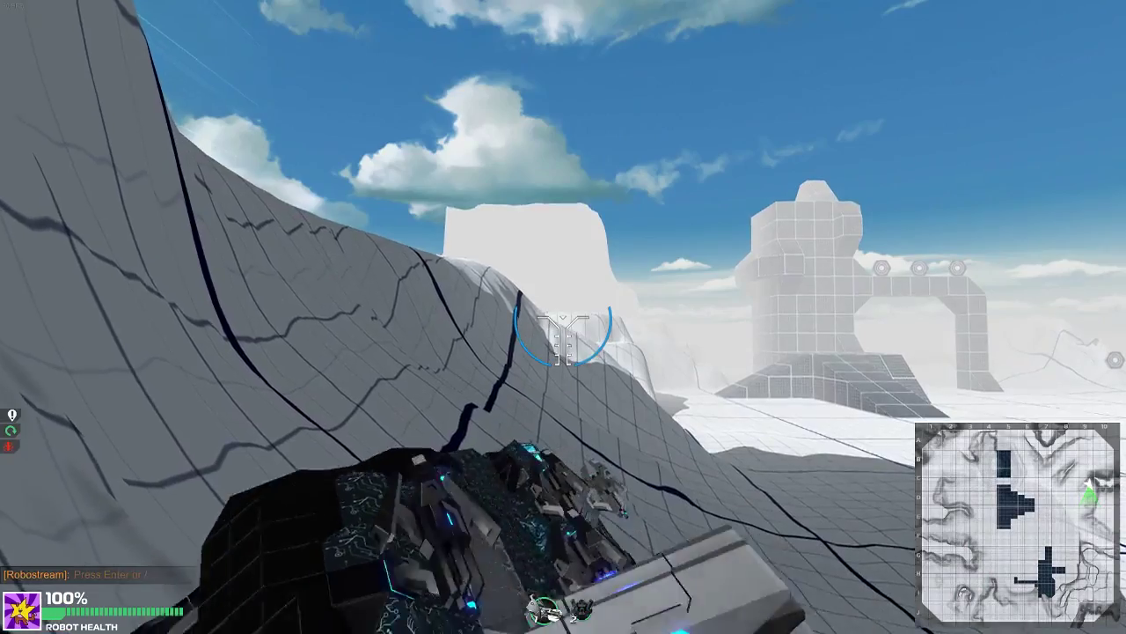
{"action": "key", "text": "w"}
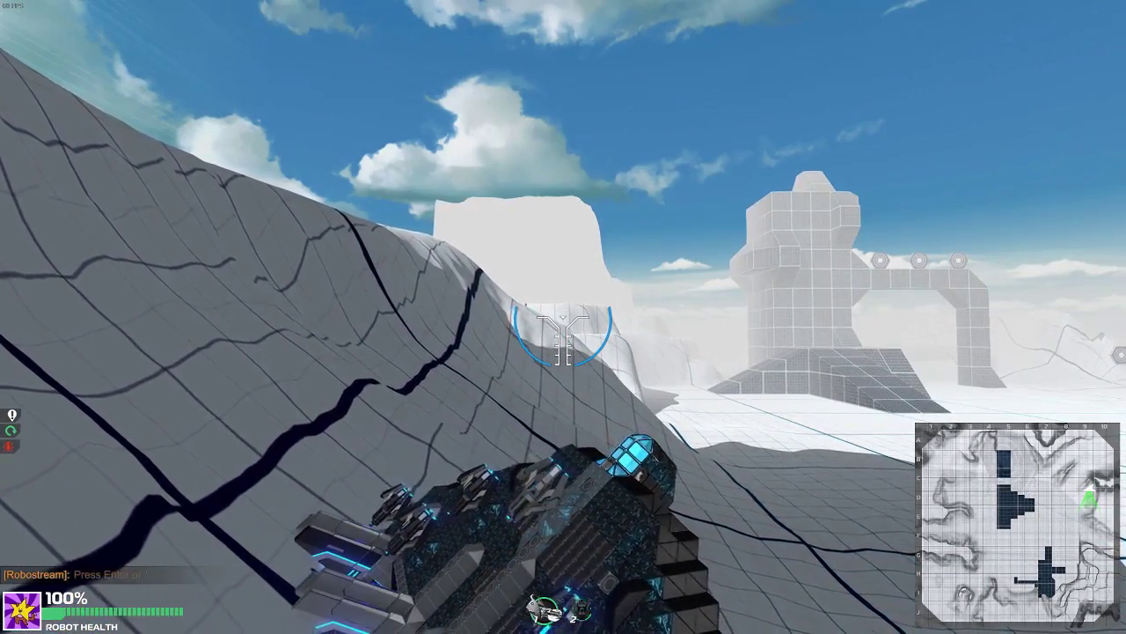
{"action": "key", "text": "w"}
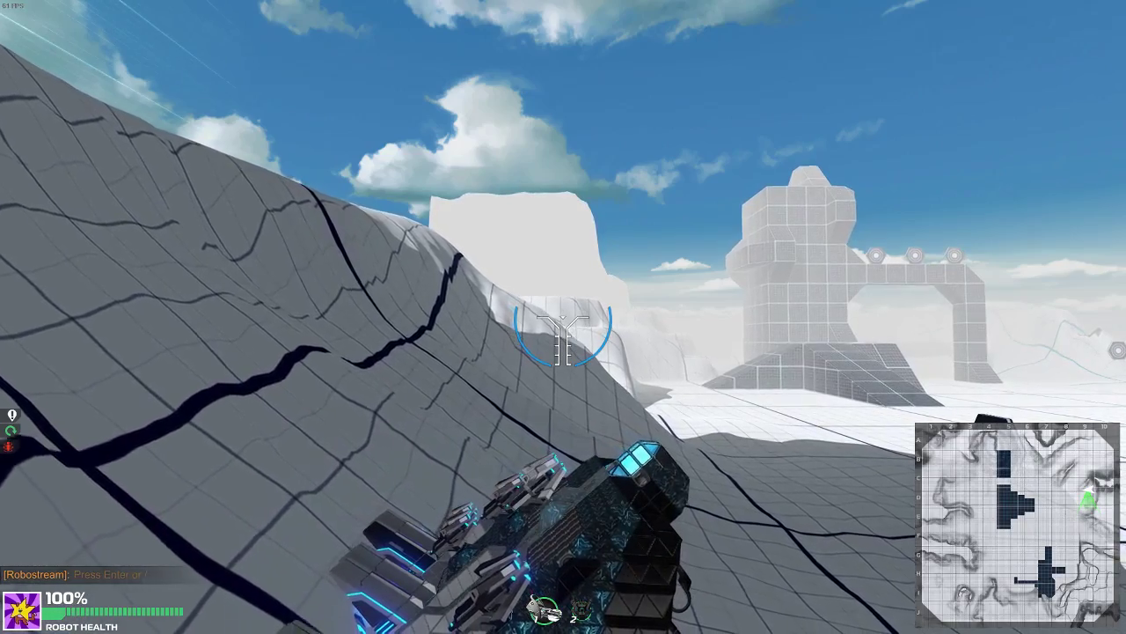